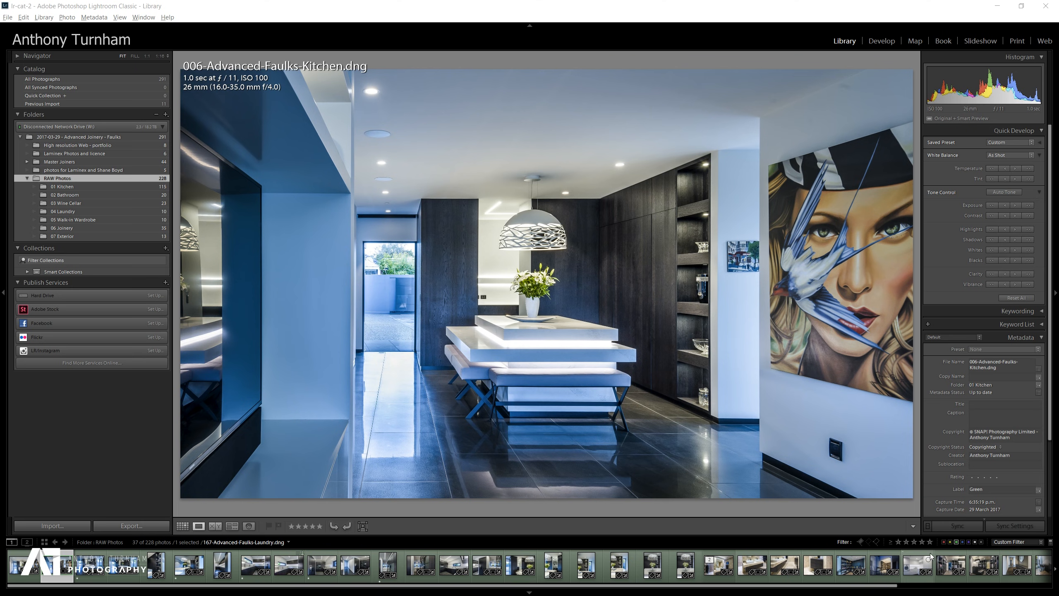
# Filter the filmstrip by colour label, switching between the yellow-labelled exterior shots and the green-labelled photos.
pyautogui.click(951, 542)
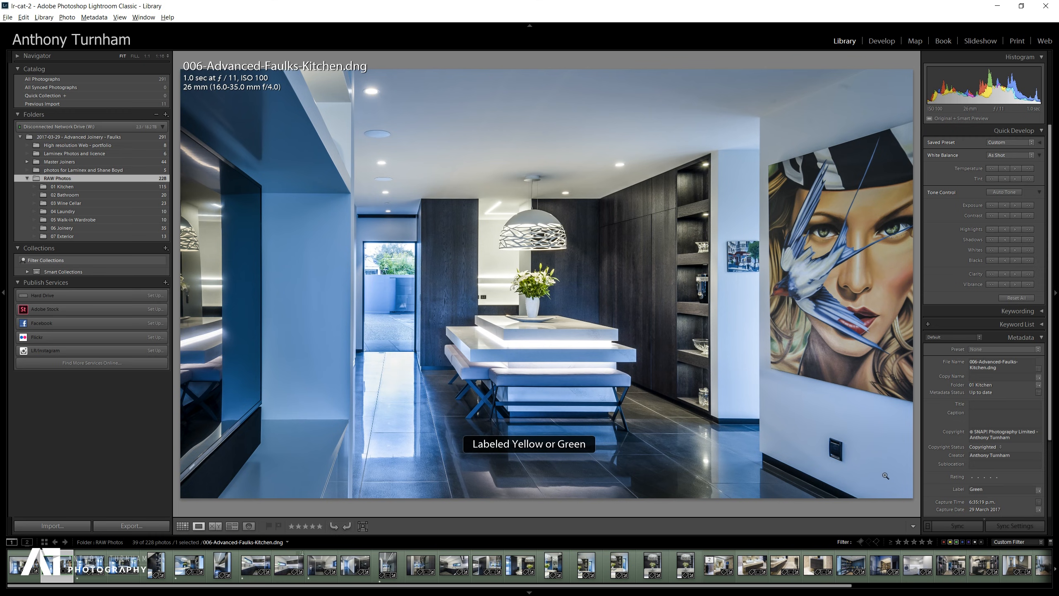
pyautogui.click(957, 542)
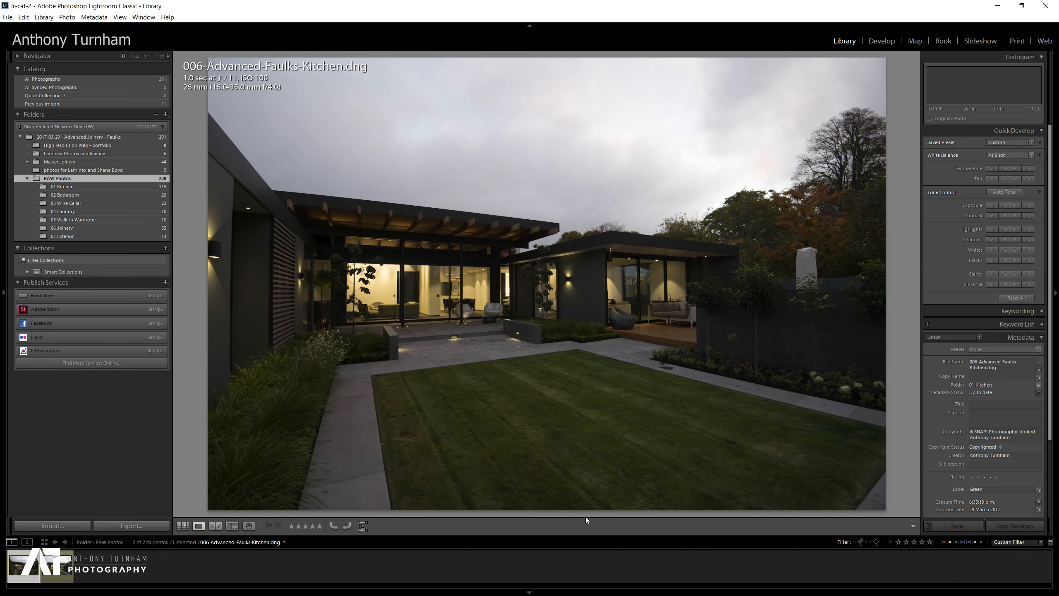
pyautogui.click(57, 575)
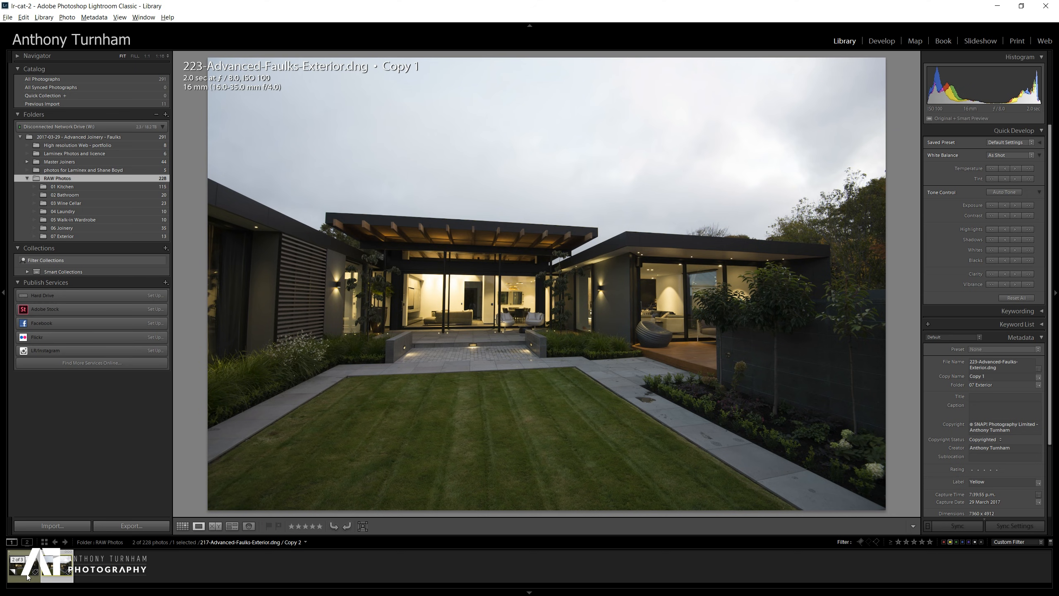
pyautogui.click(9, 571)
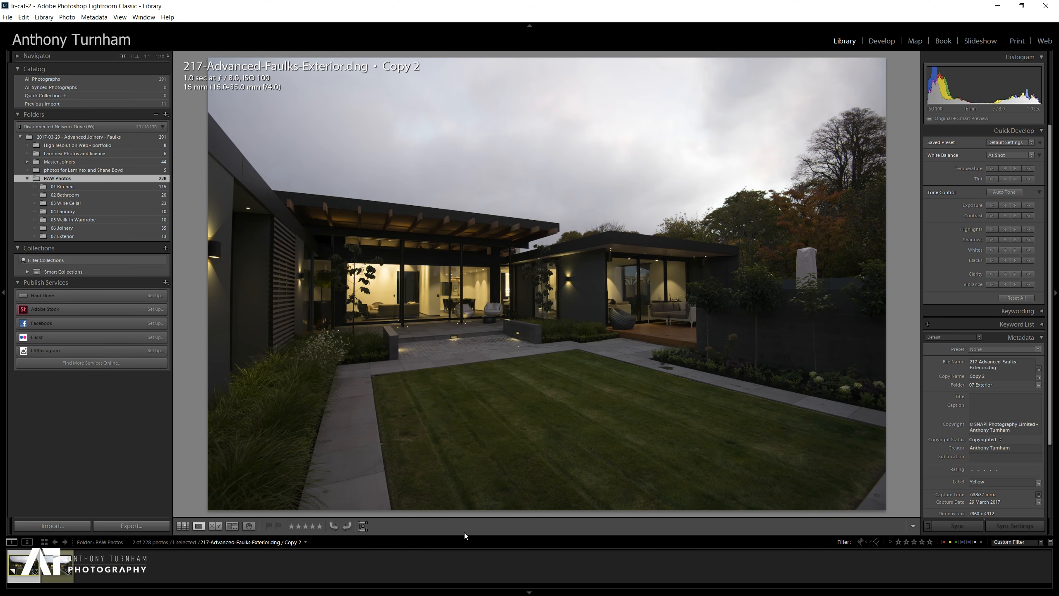
pyautogui.click(957, 541)
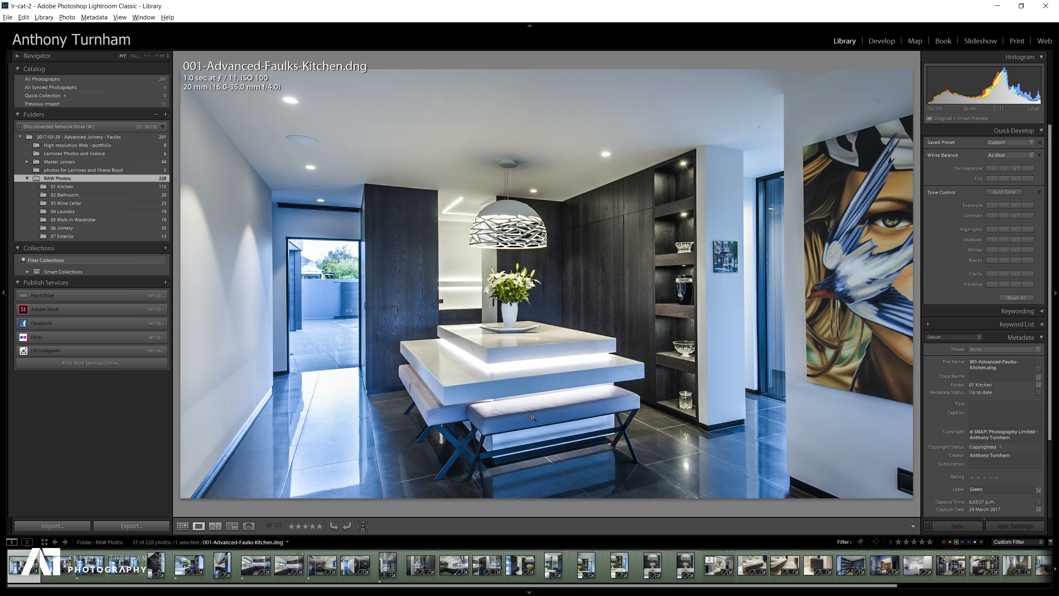
# Browse the green-labelled photos in grid view and open the wine cellar doorway image full size.
pyautogui.press('g')
pyautogui.scroll(-3, 642, 307)
pyautogui.scroll(-10, 642, 307)
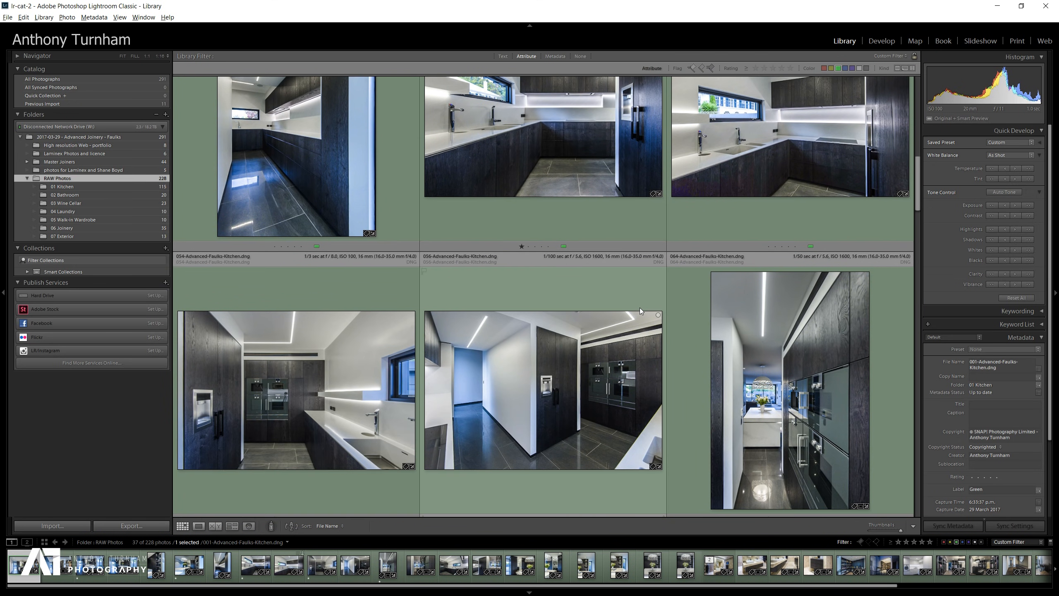
pyautogui.scroll(-15, 639, 307)
pyautogui.scroll(-15, 638, 311)
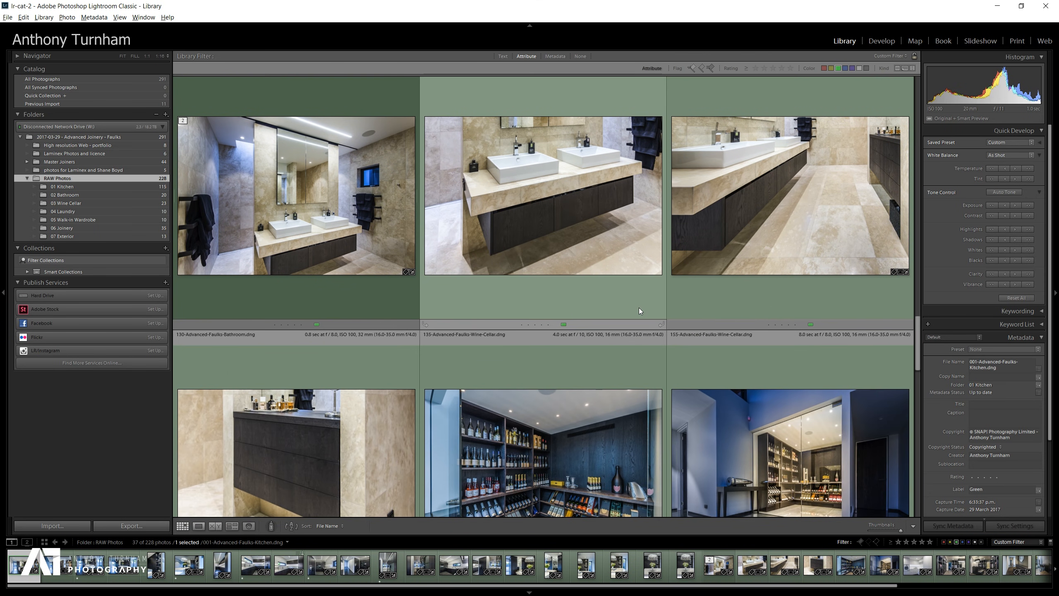
pyautogui.scroll(-5, 639, 308)
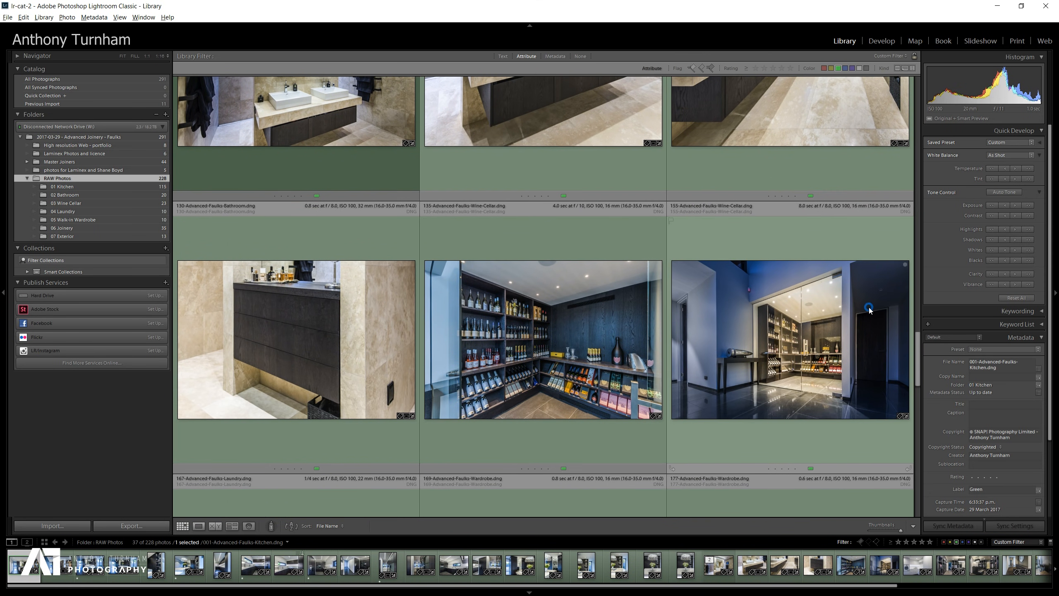
pyautogui.doubleClick(869, 309)
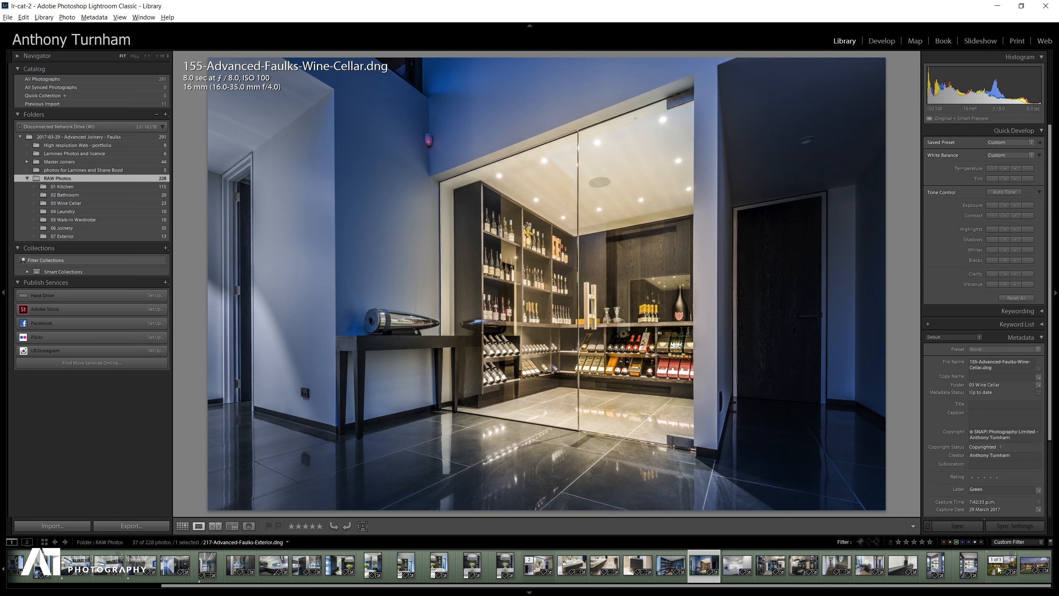
# Filter to the yellow-labelled photos and open the 217 exterior copy in the Develop module.
pyautogui.click(950, 543)
pyautogui.press('7')
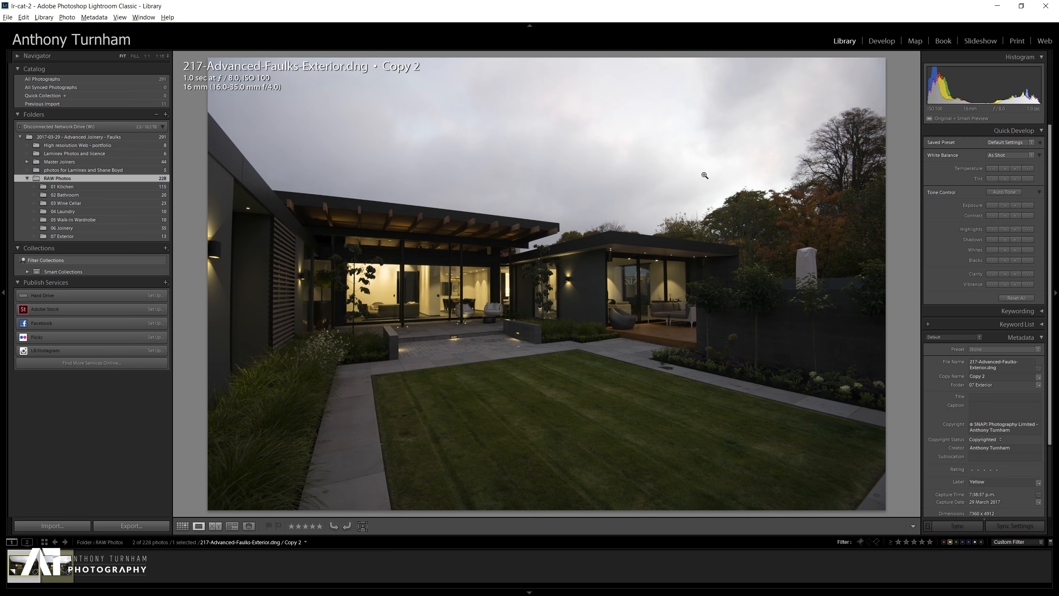
pyautogui.click(882, 40)
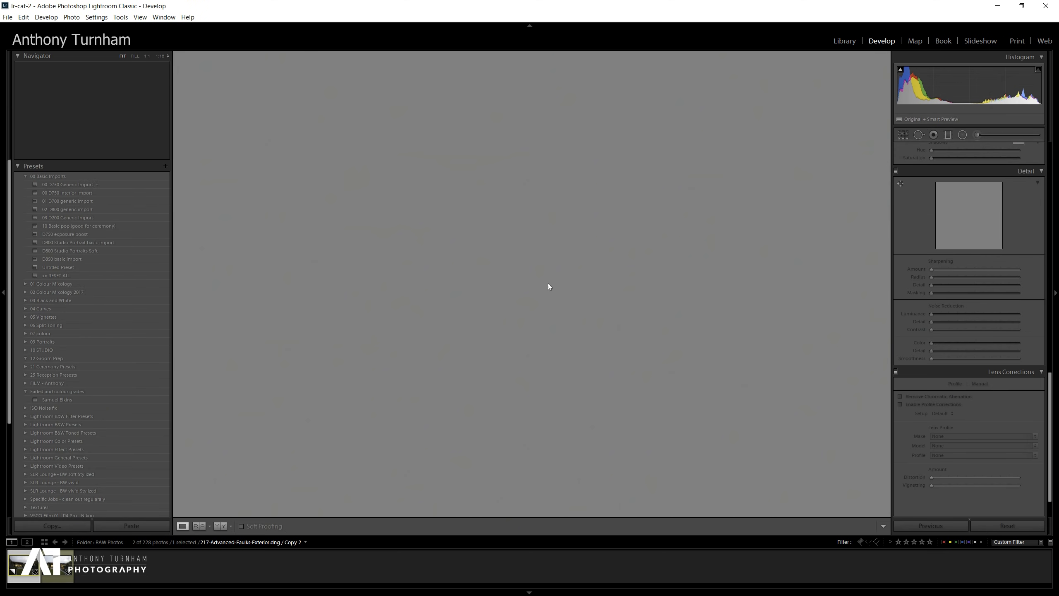
pyautogui.scroll(2, 1024, 282)
pyautogui.scroll(14, 1024, 280)
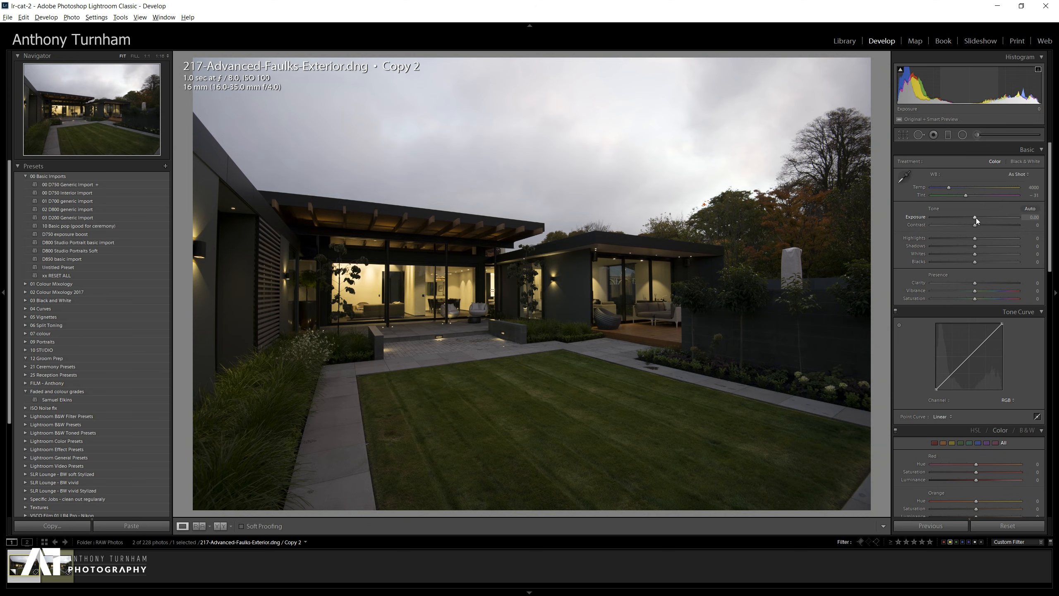
# Try raising the exposure to about +3.3 while checking clipping zoomed in on the pergola, then reset the exposure.
pyautogui.moveTo(975, 217); pyautogui.dragTo(1002, 219)
pyautogui.click(452, 243)
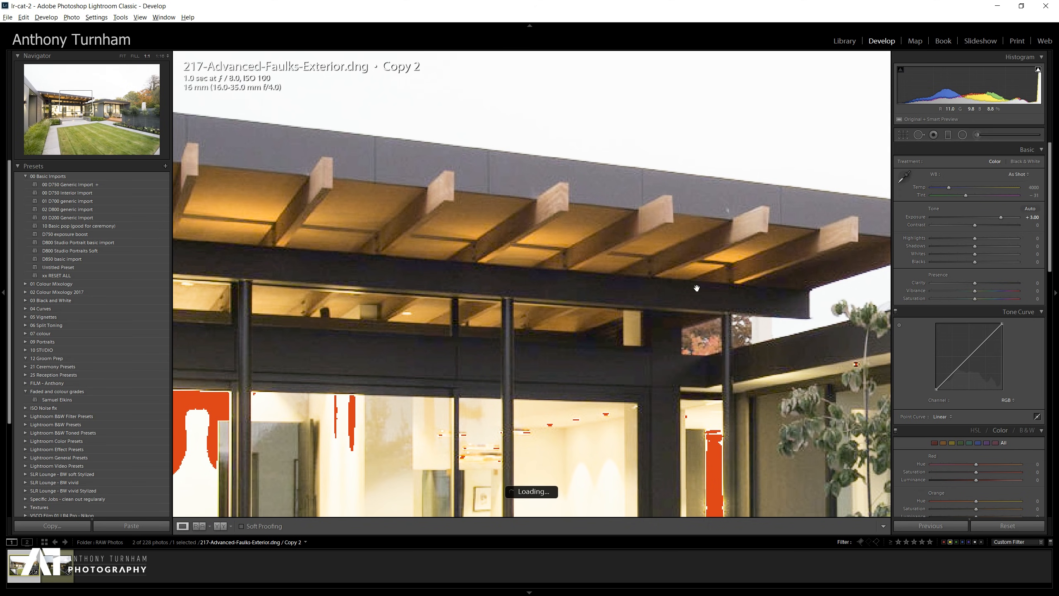
pyautogui.moveTo(592, 310); pyautogui.dragTo(709, 251)
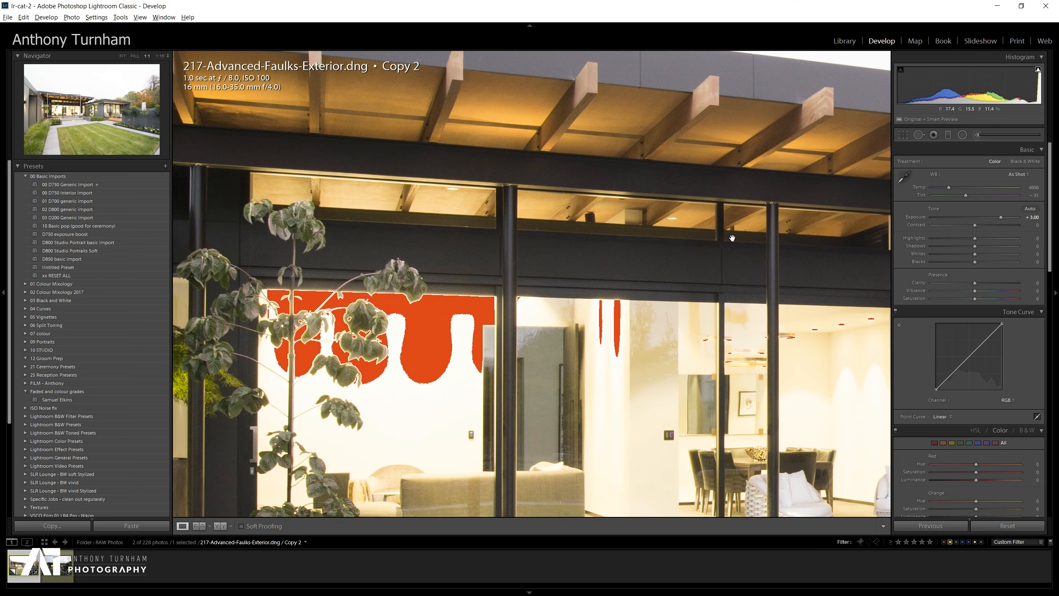
pyautogui.click(733, 238)
pyautogui.moveTo(999, 217)
pyautogui.mouseDown()
pyautogui.moveTo(985, 217)
pyautogui.moveTo(1006, 220)
pyautogui.mouseUp()
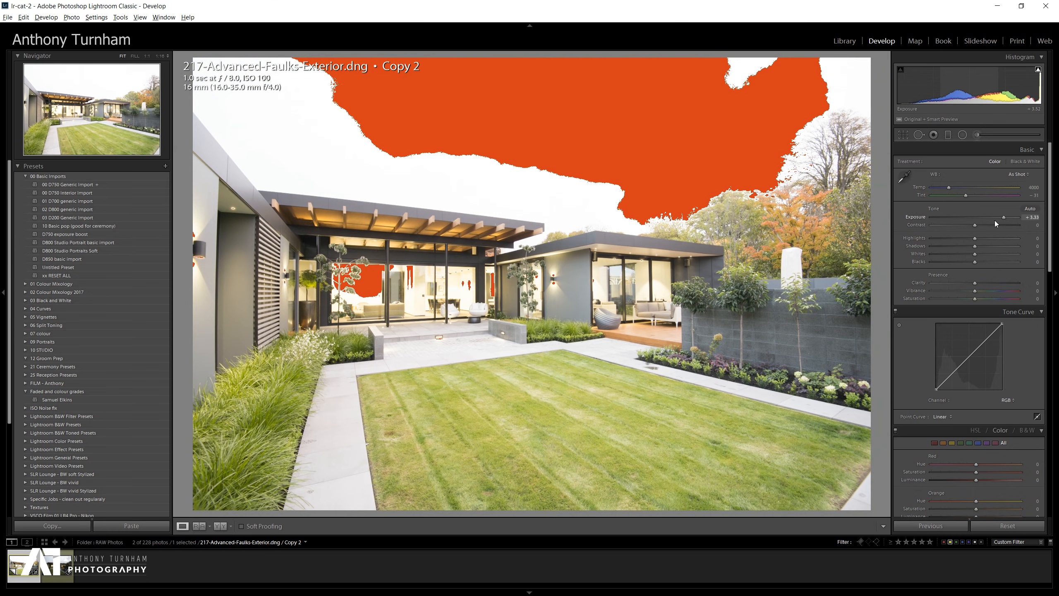
pyautogui.doubleClick(1001, 220)
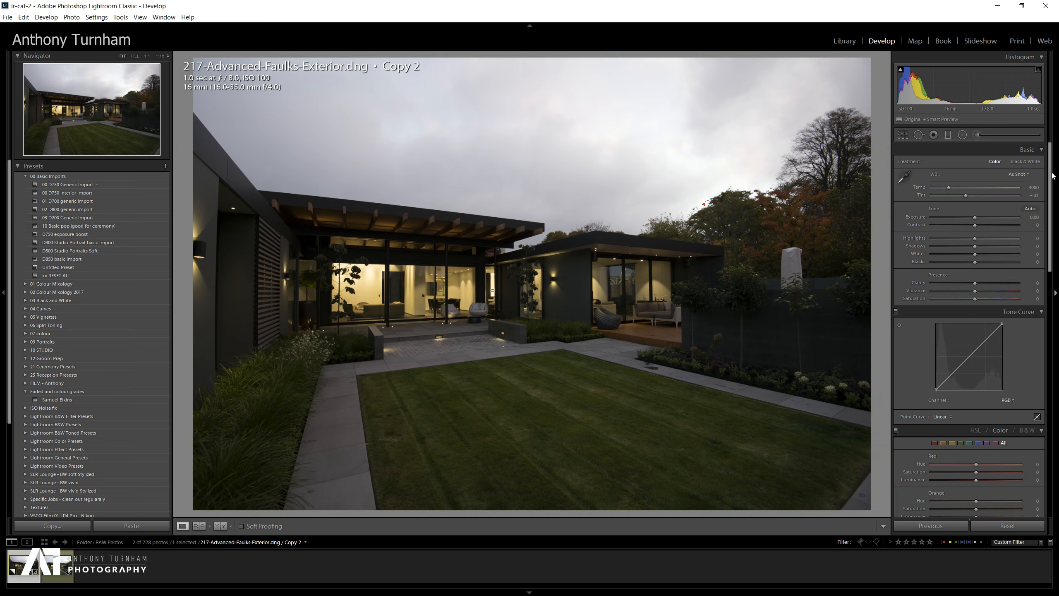
# Set the Camera Calibration profile to Camera Neutral.
pyautogui.moveTo(1051, 171); pyautogui.dragTo(1050, 427)
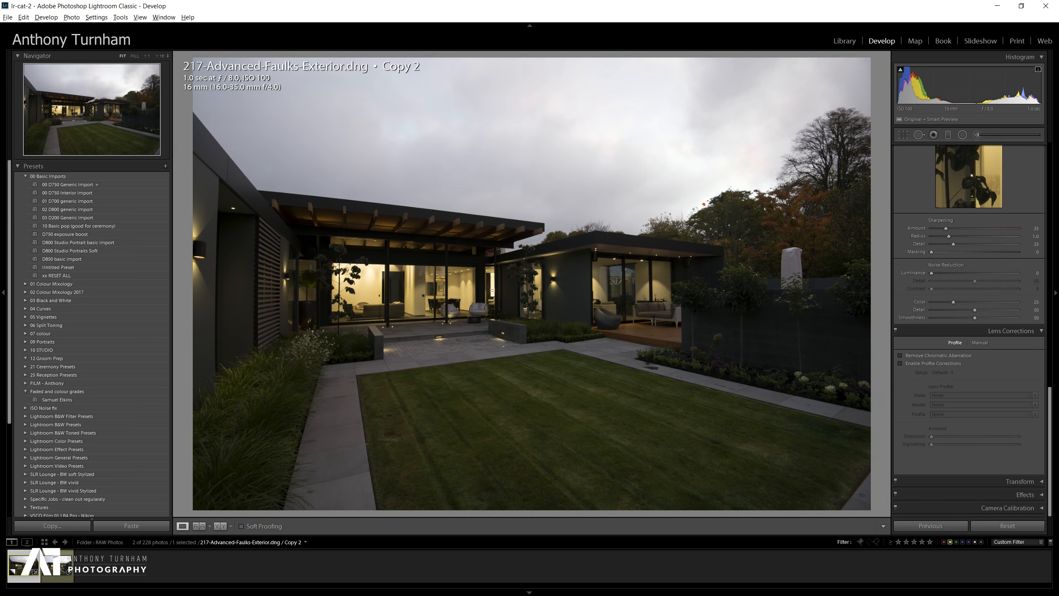
pyautogui.click(1045, 507)
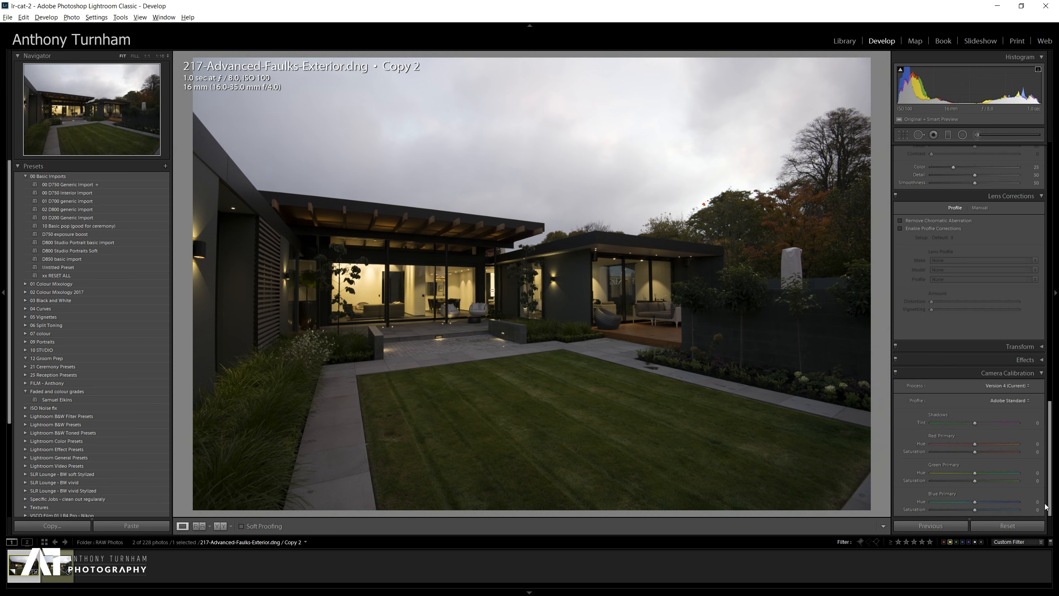
pyautogui.click(1026, 403)
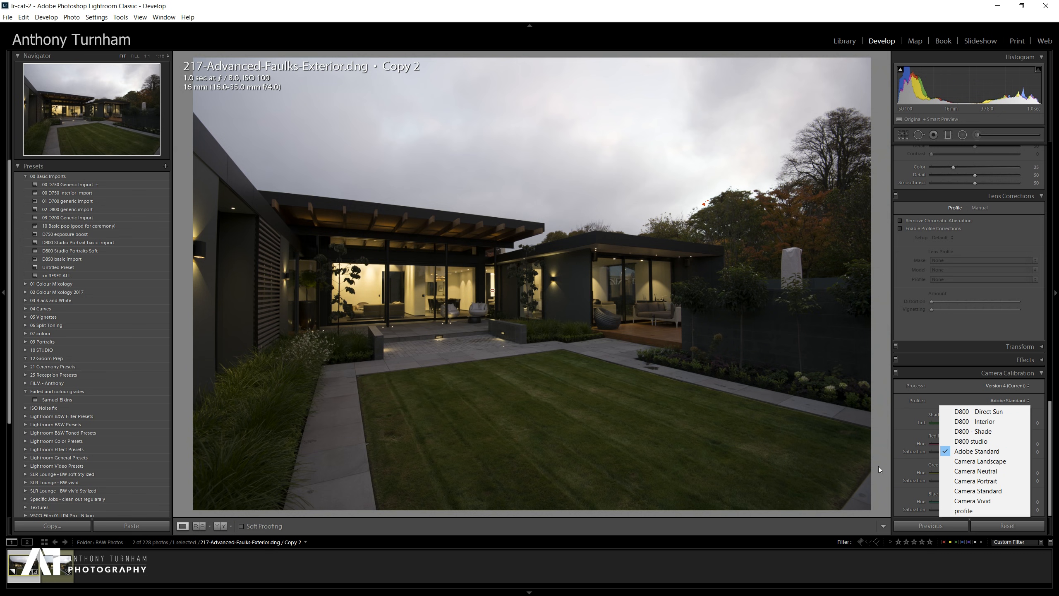
pyautogui.click(994, 472)
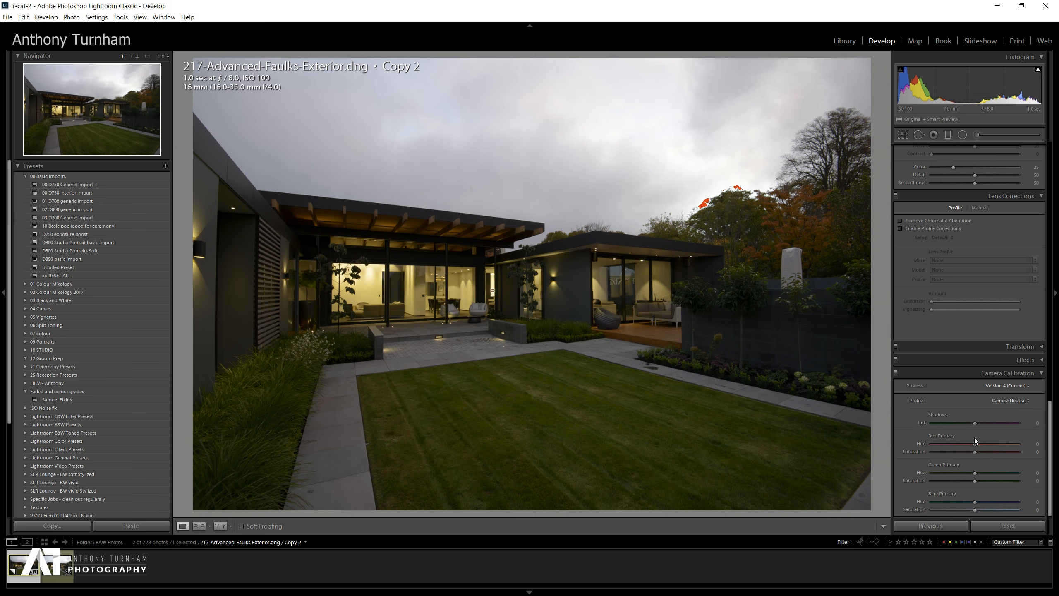
# Collapse Lens Corrections, return to the Basic panel and raise the exposure to +1.81.
pyautogui.click(1038, 198)
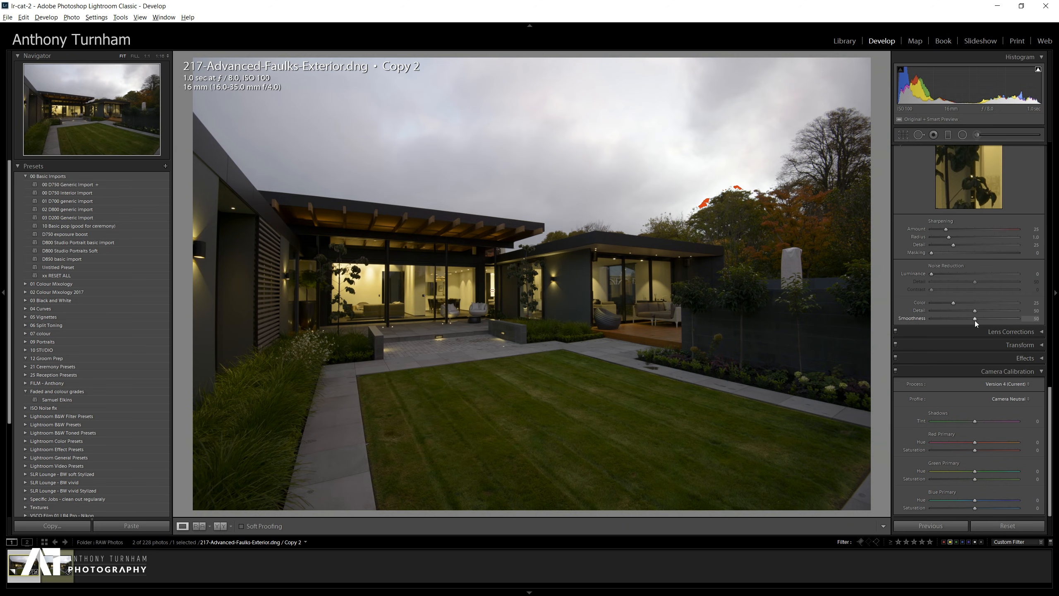
pyautogui.moveTo(1050, 414); pyautogui.dragTo(1022, 164)
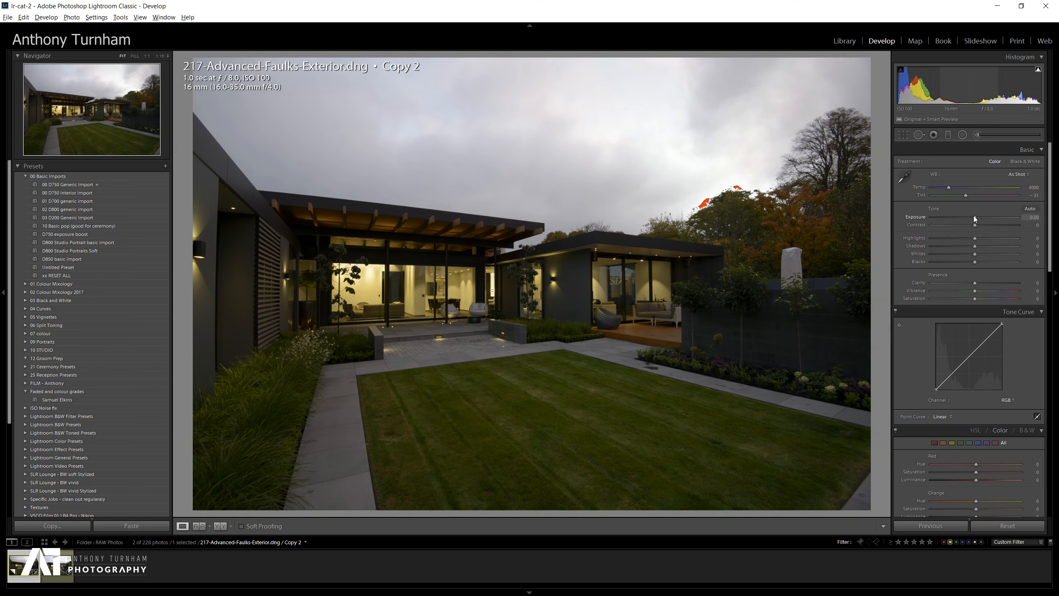
pyautogui.moveTo(974, 217); pyautogui.dragTo(986, 216)
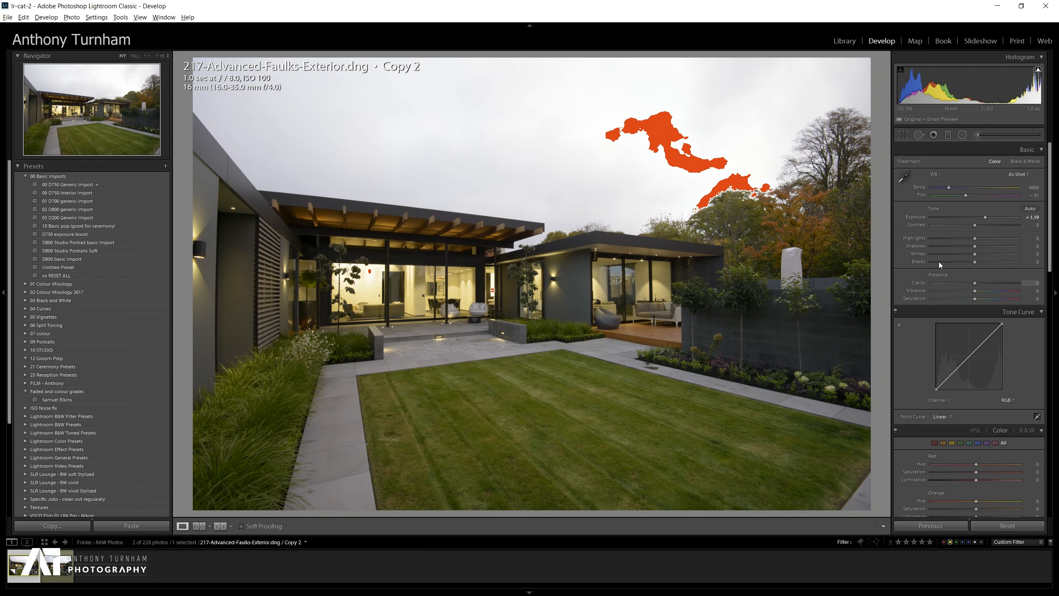
pyautogui.moveTo(984, 215); pyautogui.dragTo(991, 217)
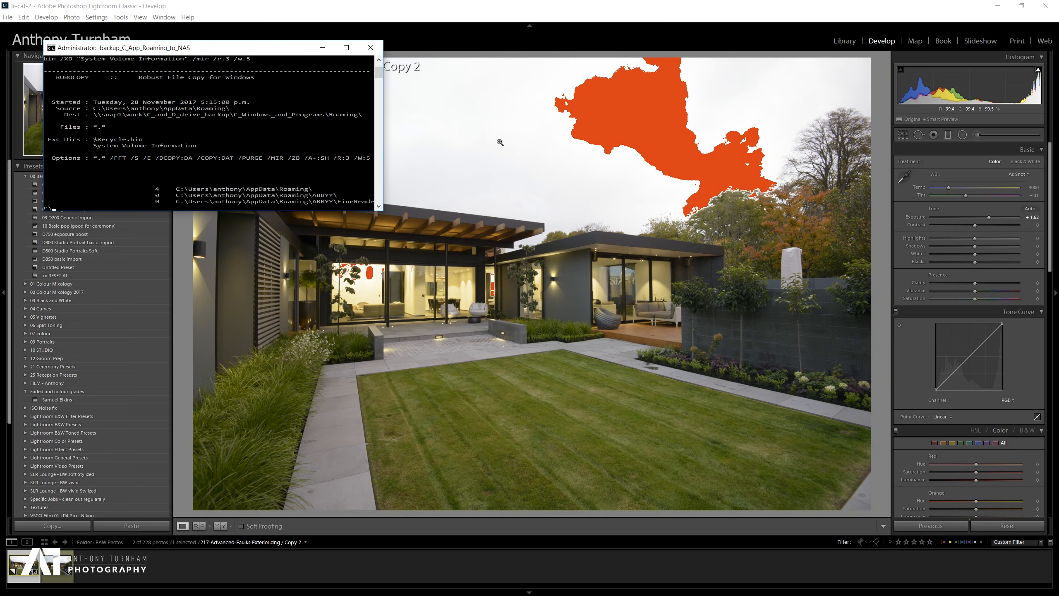
pyautogui.click(321, 47)
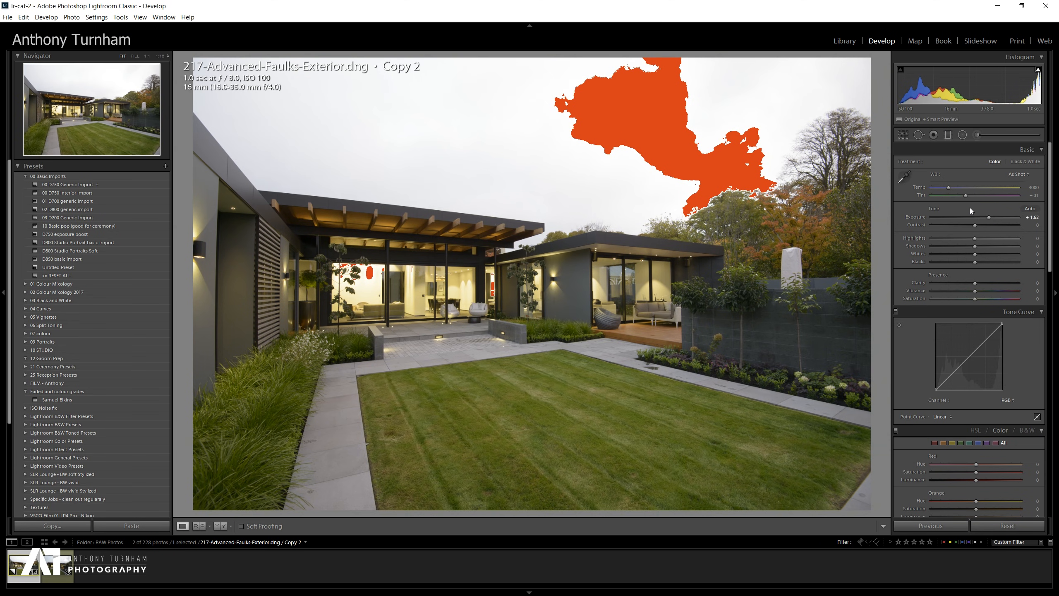
pyautogui.moveTo(990, 216); pyautogui.dragTo(995, 218)
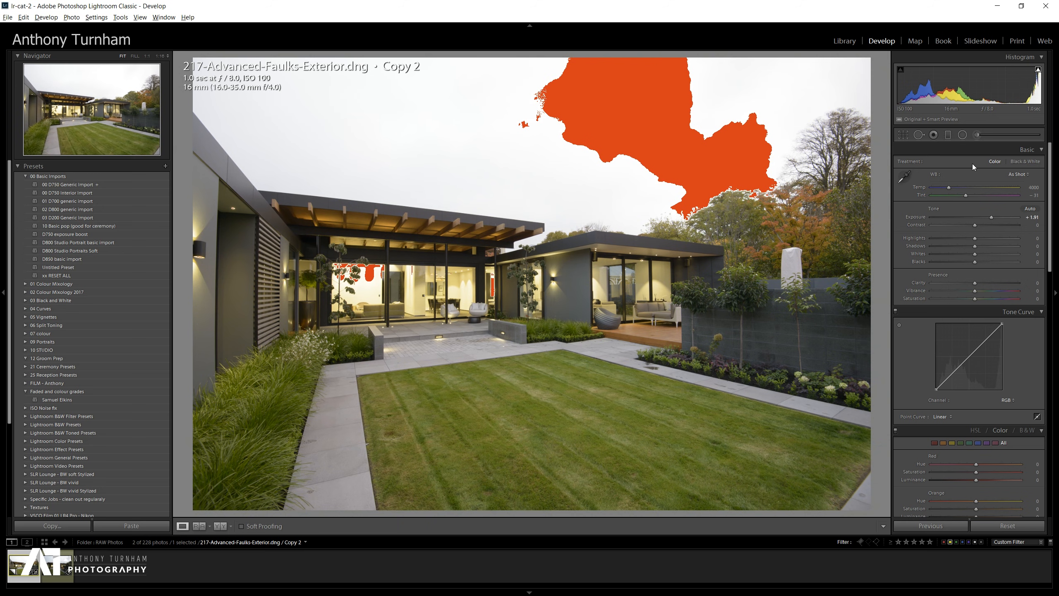
# Toggle the highlight and shadow clipping warnings and fine-tune the exposure to +1.85.
pyautogui.click(1039, 73)
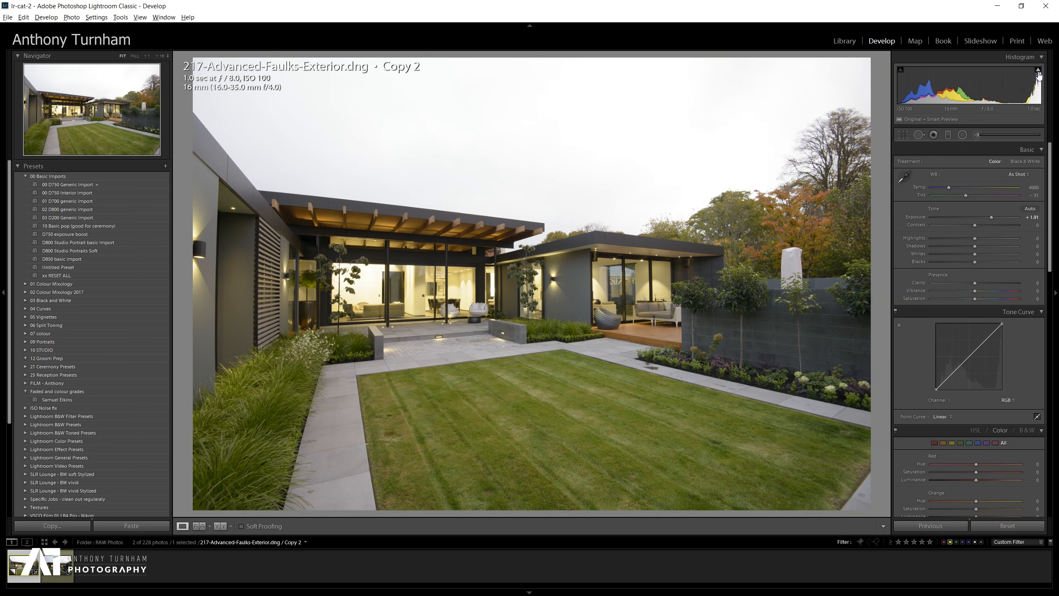
pyautogui.click(1039, 74)
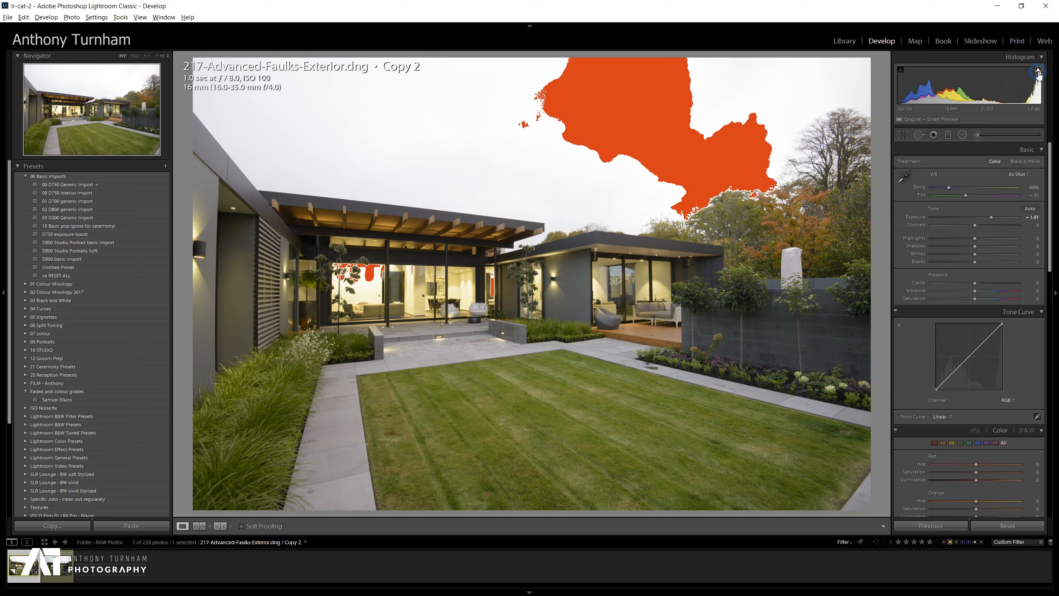
pyautogui.click(901, 70)
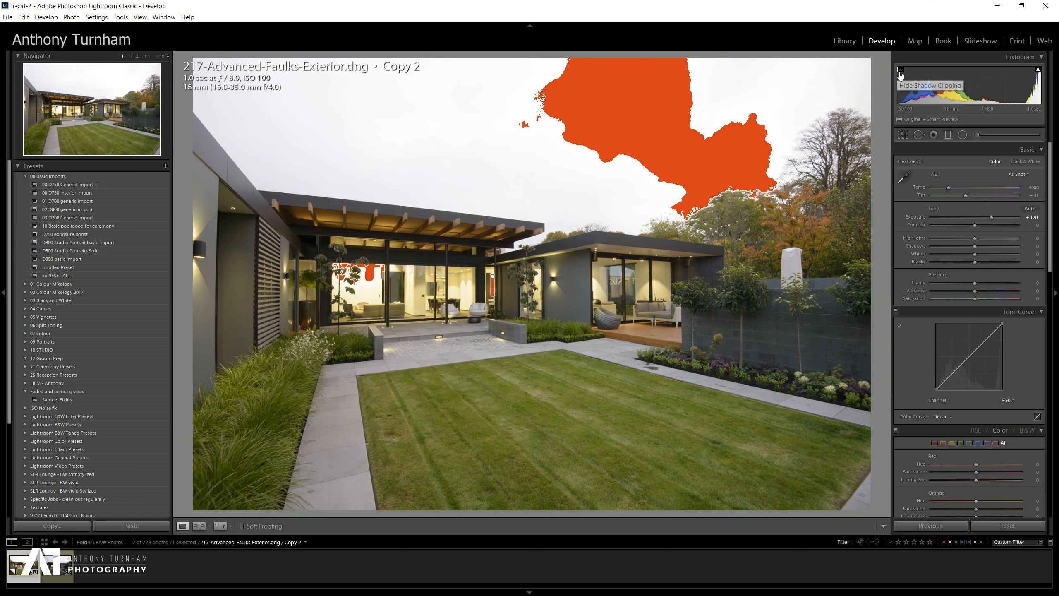
pyautogui.moveTo(991, 217)
pyautogui.mouseDown()
pyautogui.moveTo(933, 218)
pyautogui.moveTo(992, 217)
pyautogui.mouseUp()
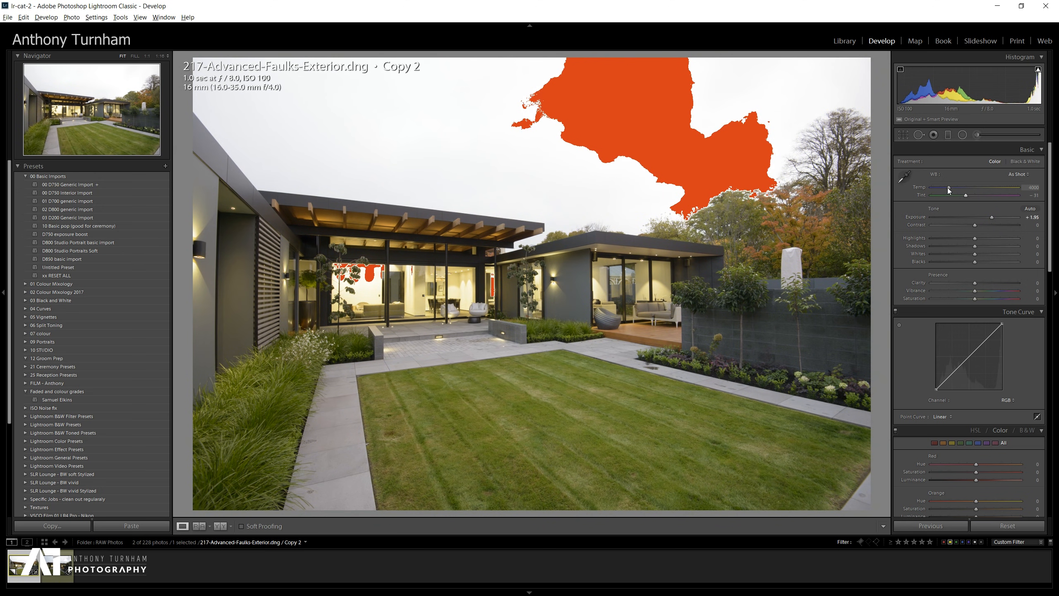
# Set the white balance by sampling a neutral spot on the house wall with the eyedropper.
pyautogui.moveTo(950, 188); pyautogui.dragTo(945, 188)
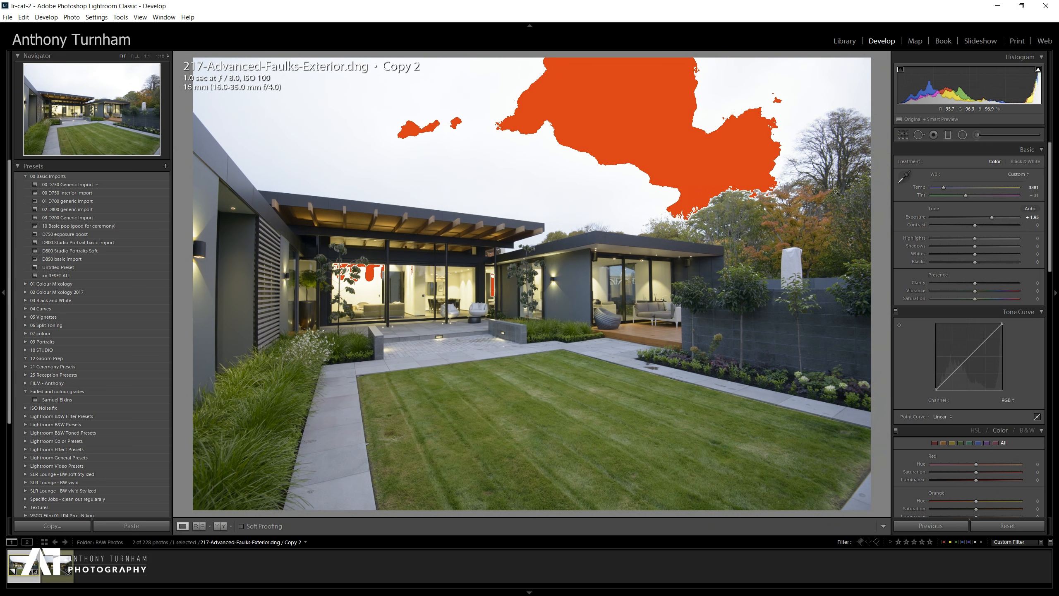
pyautogui.click(904, 177)
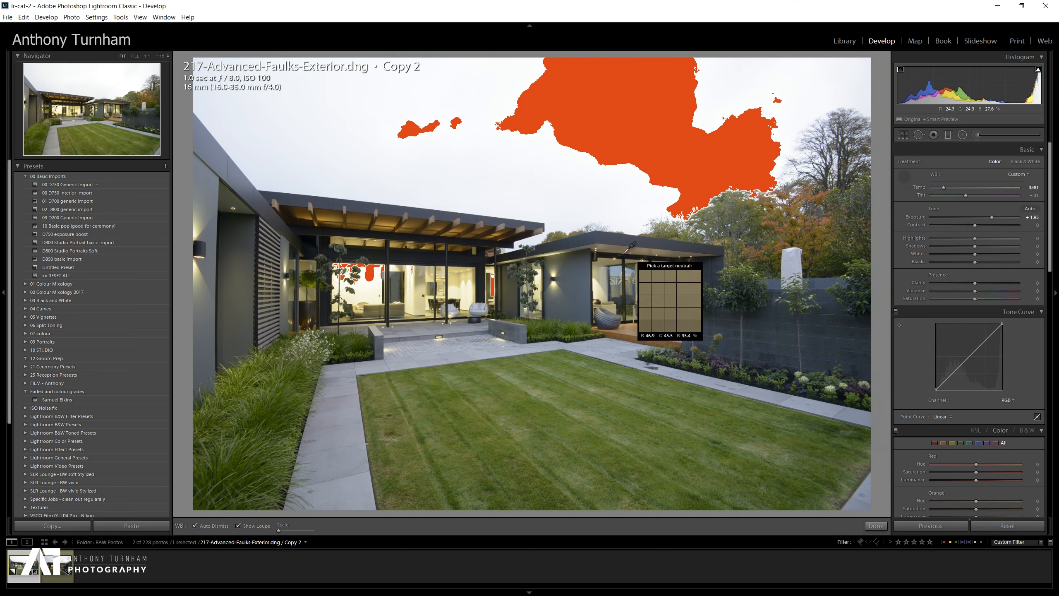
pyautogui.click(585, 279)
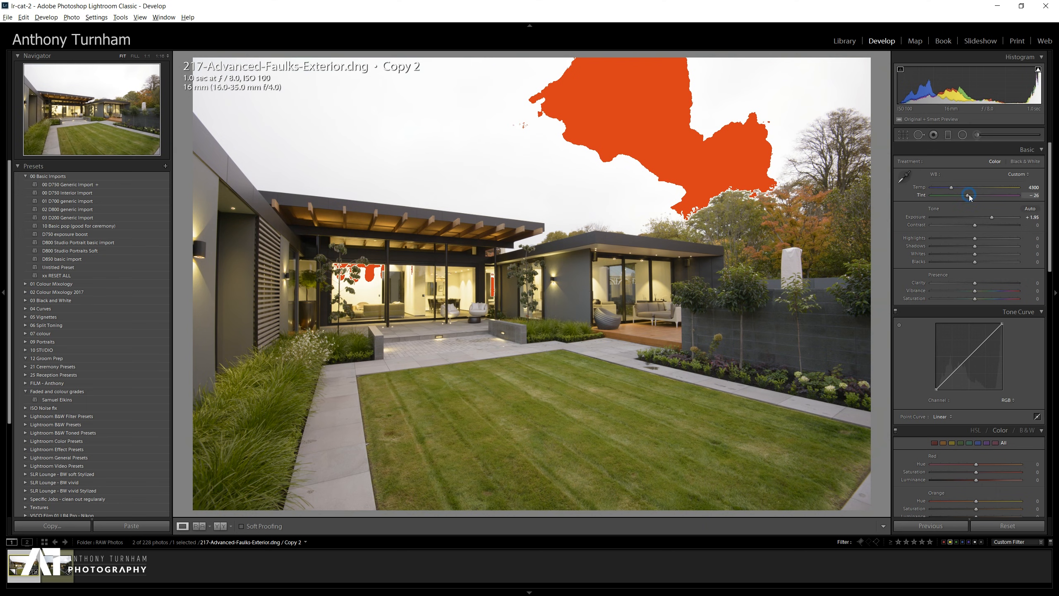
# Fine-tune the white balance to a tint of -20 and a temperature of 3810.
pyautogui.moveTo(968, 196); pyautogui.dragTo(969, 196)
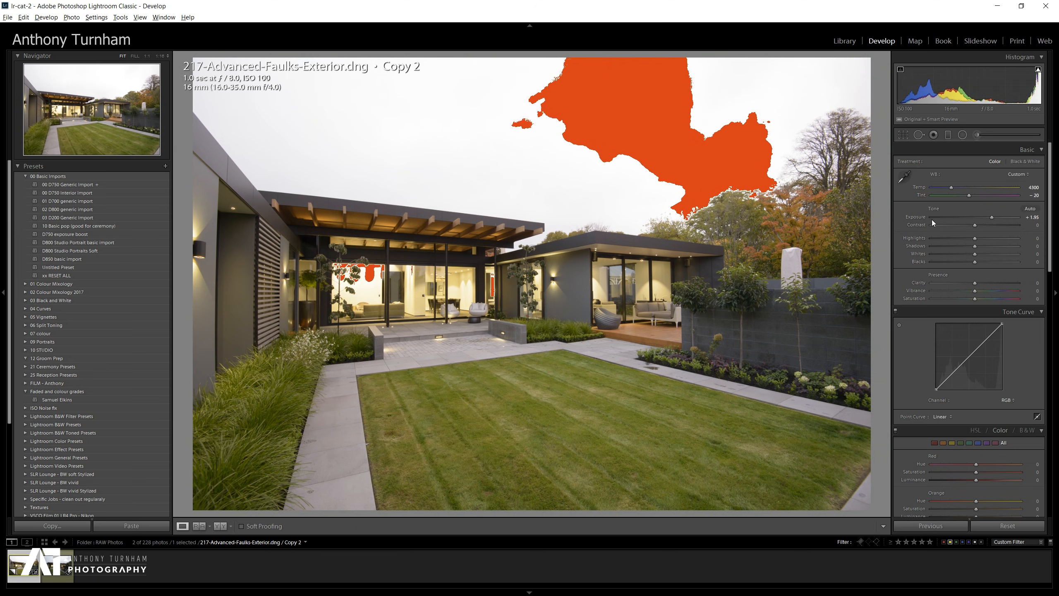
pyautogui.moveTo(951, 188); pyautogui.dragTo(948, 189)
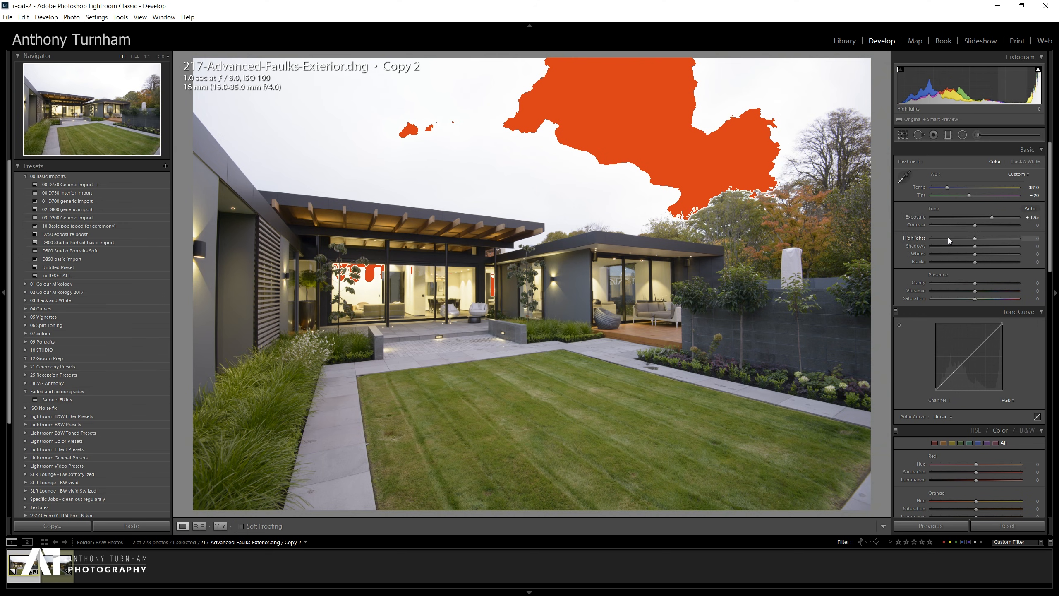
# Set highlights to -69, shadows to +26, whites to +28 and blacks to -14.
pyautogui.moveTo(953, 237); pyautogui.dragTo(986, 247)
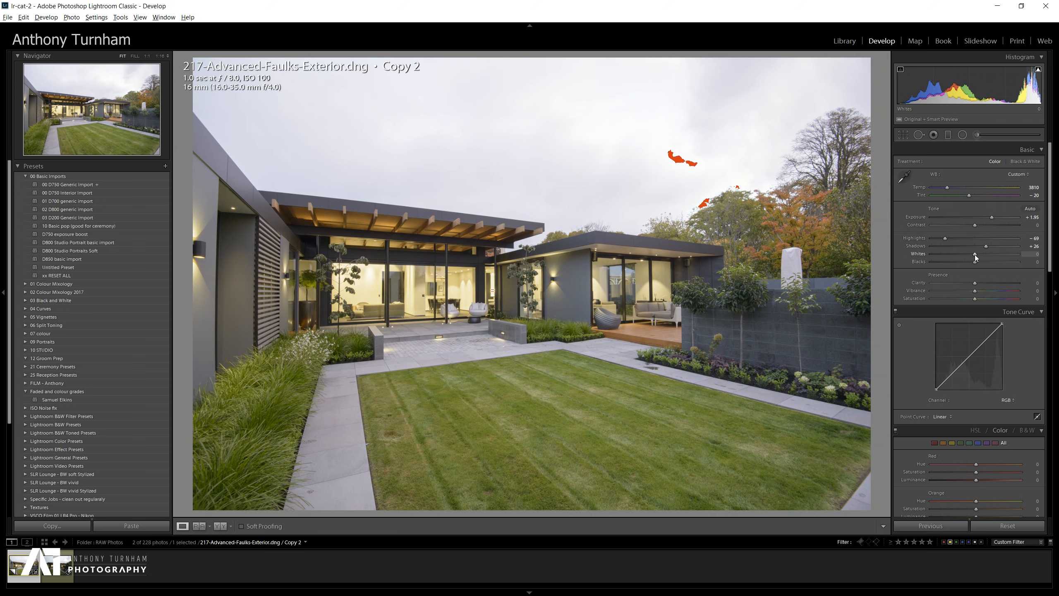
pyautogui.moveTo(976, 254)
pyautogui.mouseDown()
pyautogui.moveTo(995, 256)
pyautogui.moveTo(986, 257)
pyautogui.mouseUp()
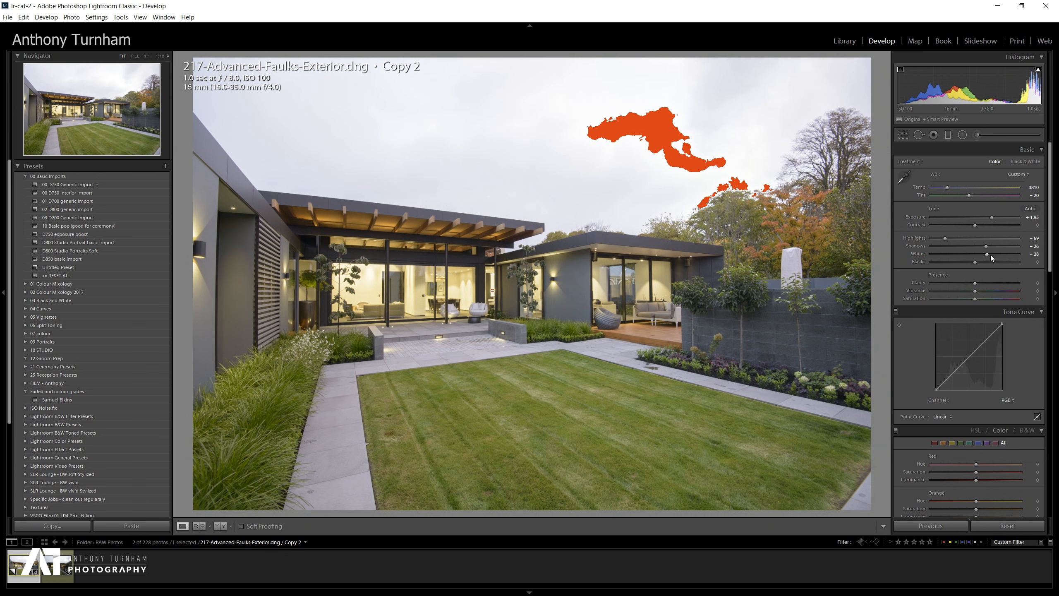
pyautogui.moveTo(974, 262); pyautogui.dragTo(969, 262)
# Set contrast to -26 and raise clarity to +41.
pyautogui.moveTo(985, 226); pyautogui.dragTo(996, 226)
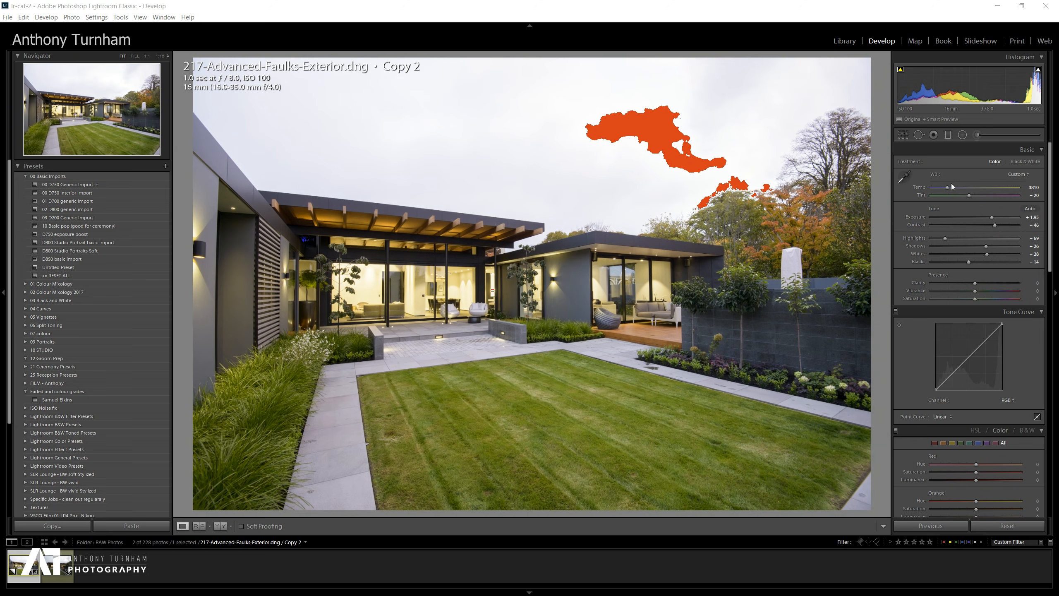
pyautogui.moveTo(992, 226); pyautogui.dragTo(966, 228)
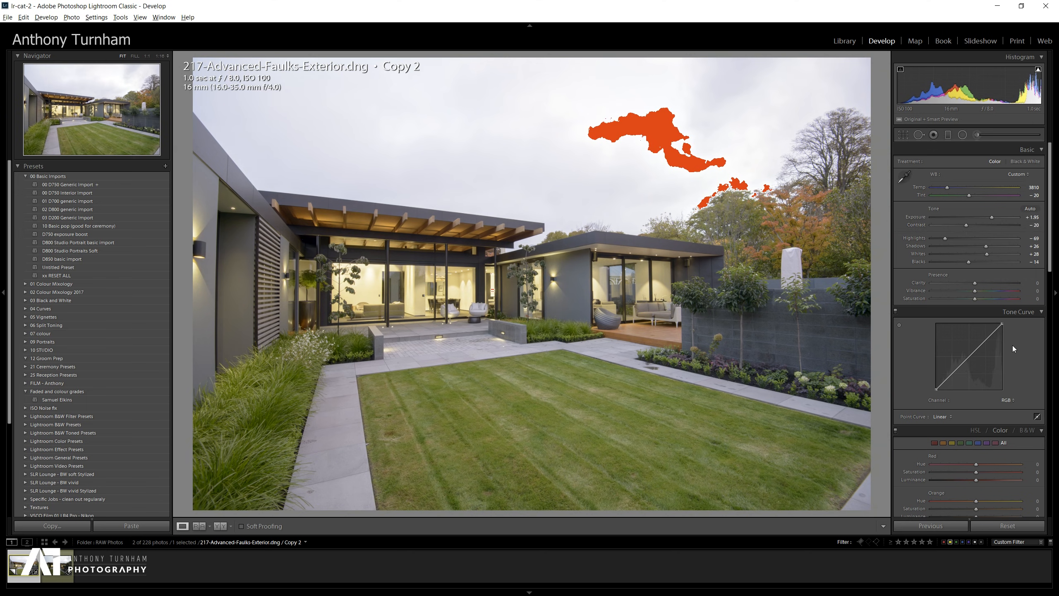
pyautogui.moveTo(977, 283)
pyautogui.mouseDown()
pyautogui.moveTo(1002, 282)
pyautogui.moveTo(993, 282)
pyautogui.mouseUp()
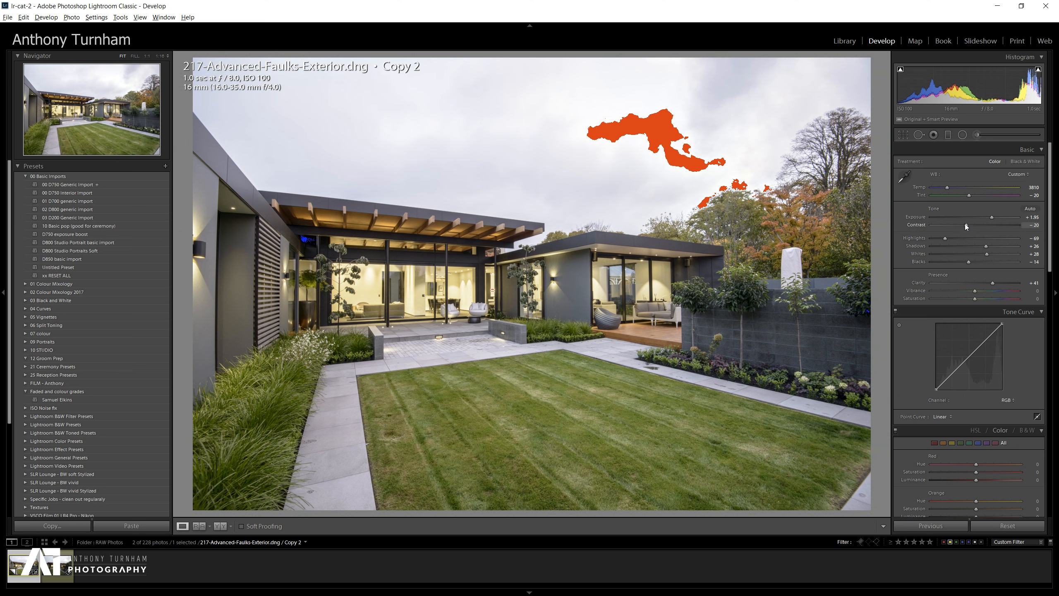
# Refine whites to +31, blacks to +4 and shadows to +20, and raise vibrance to +27.
pyautogui.doubleClick(975, 262)
pyautogui.click(977, 261)
pyautogui.moveTo(988, 253); pyautogui.dragTo(990, 253)
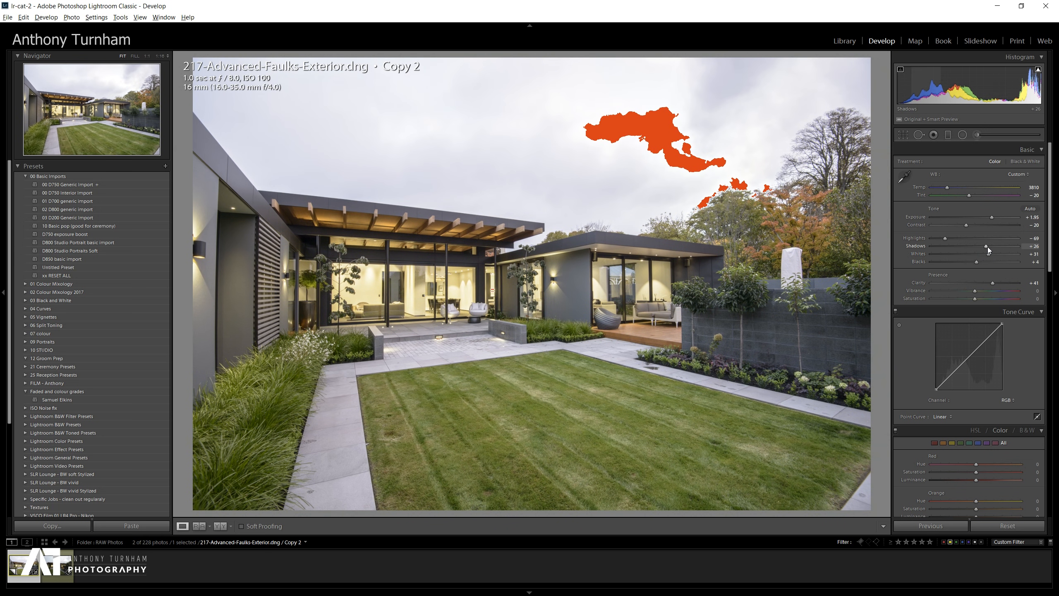
pyautogui.moveTo(987, 246); pyautogui.dragTo(985, 247)
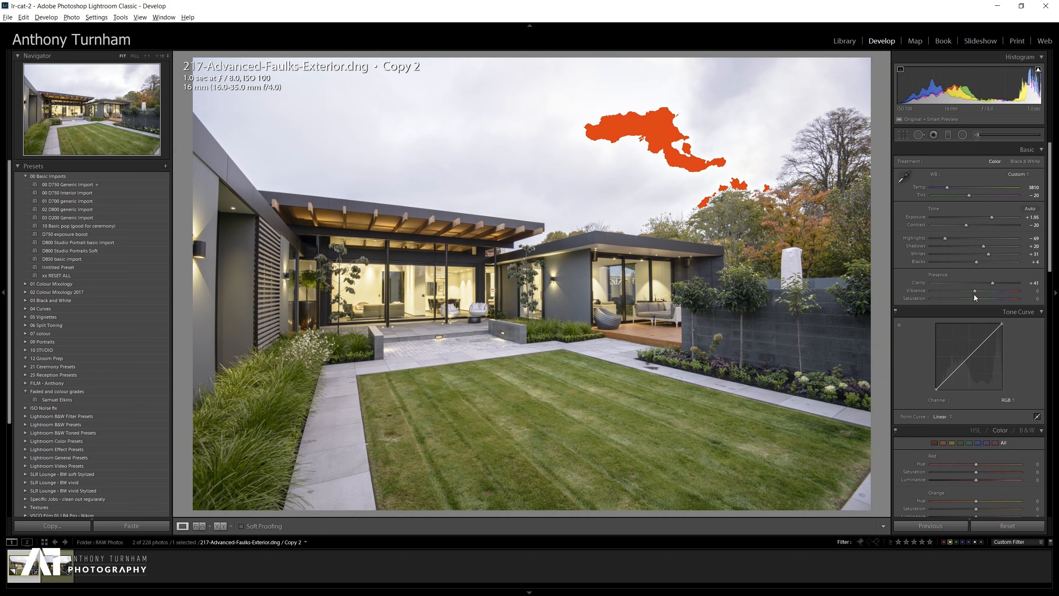
pyautogui.click(986, 290)
pyautogui.moveTo(987, 291); pyautogui.dragTo(987, 291)
# Build a gentle S-curve on the tone curve using the targeted adjustment tool and curve points, then collapse the Tone Curve.
pyautogui.click(900, 325)
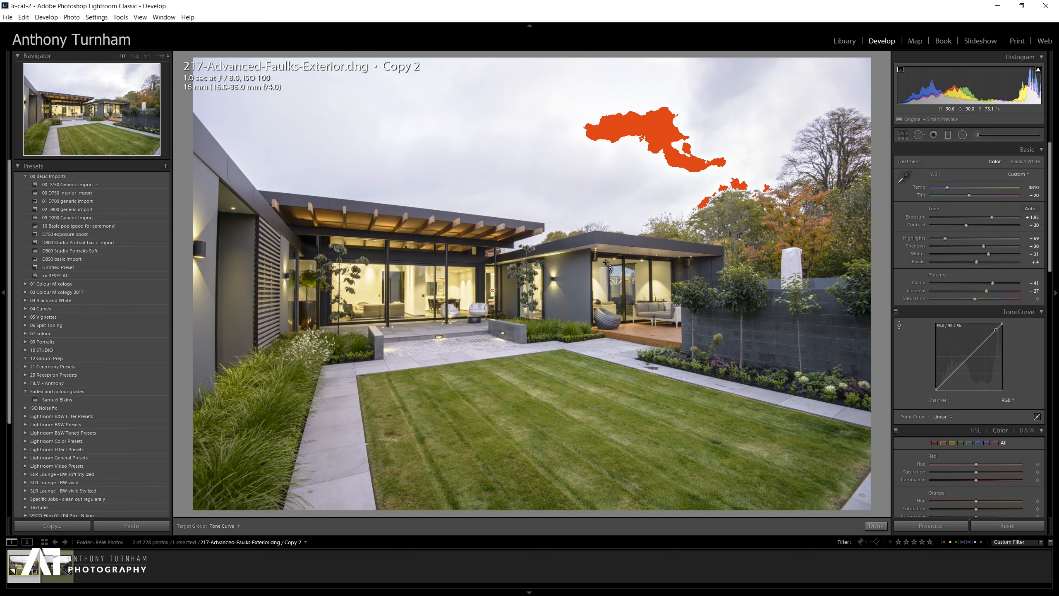
pyautogui.moveTo(584, 288); pyautogui.dragTo(584, 284)
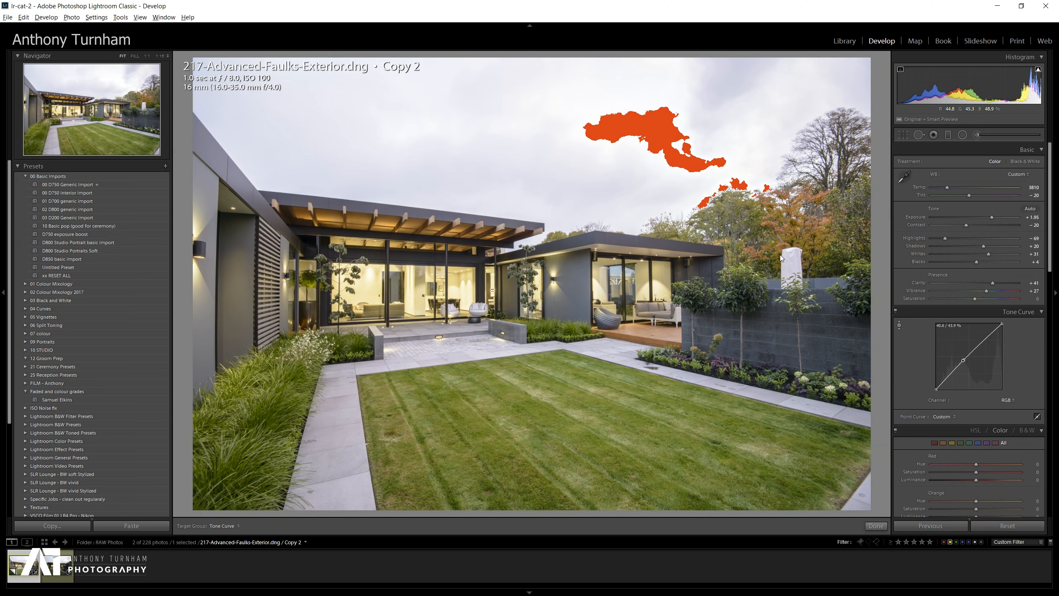
pyautogui.moveTo(987, 336); pyautogui.dragTo(987, 340)
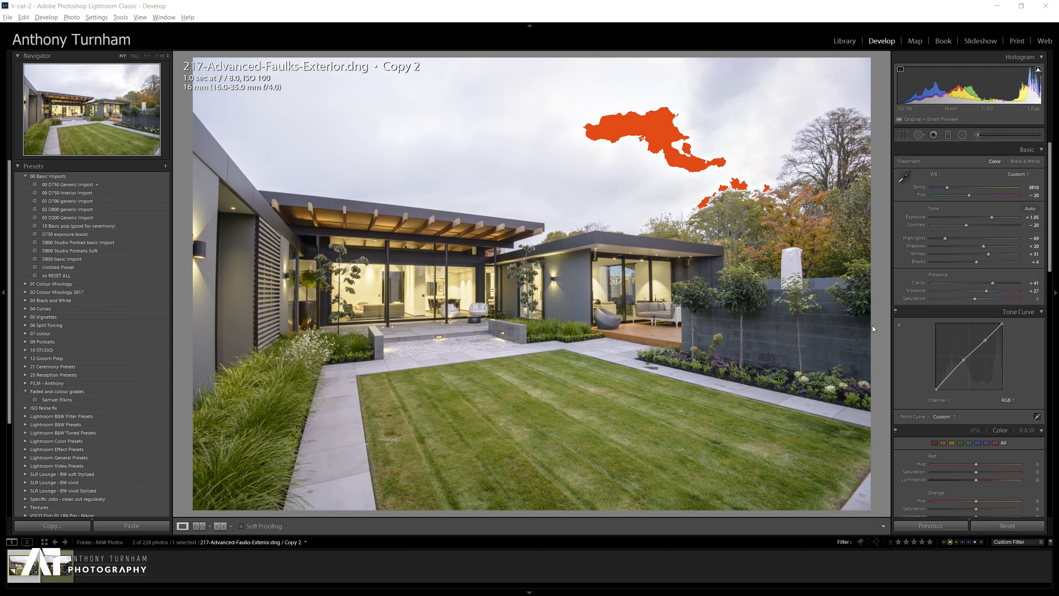
pyautogui.moveTo(952, 374); pyautogui.dragTo(946, 381)
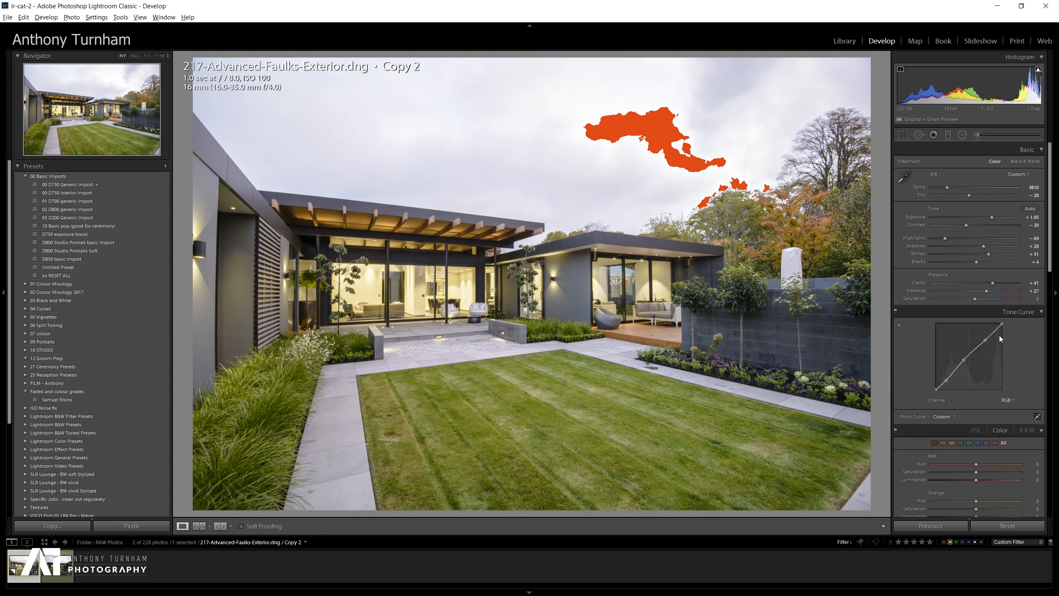
pyautogui.click(1031, 314)
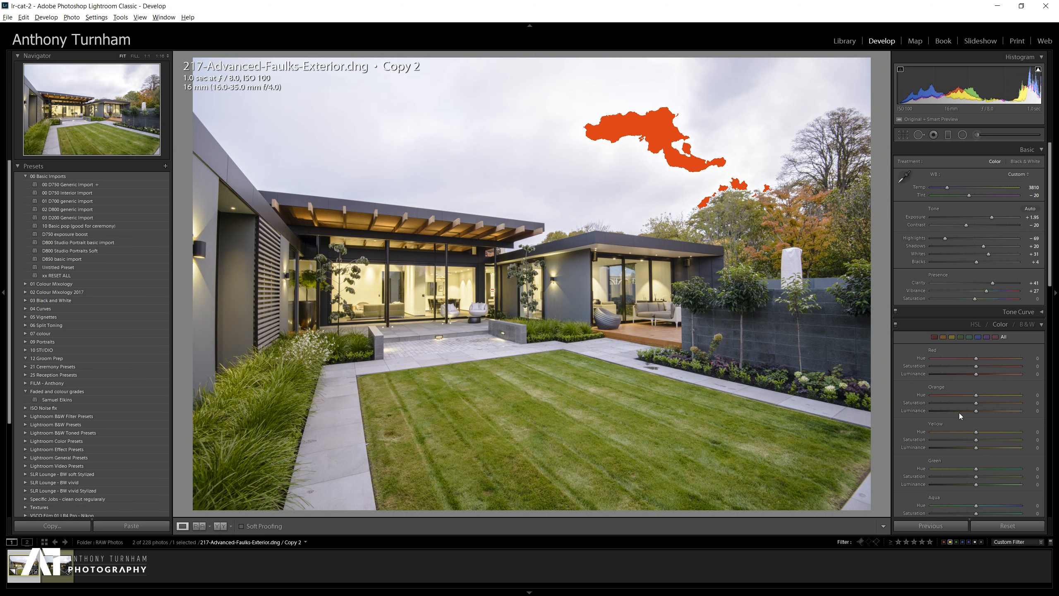
pyautogui.moveTo(976, 432); pyautogui.dragTo(971, 433)
pyautogui.doubleClick(970, 432)
pyautogui.click(462, 283)
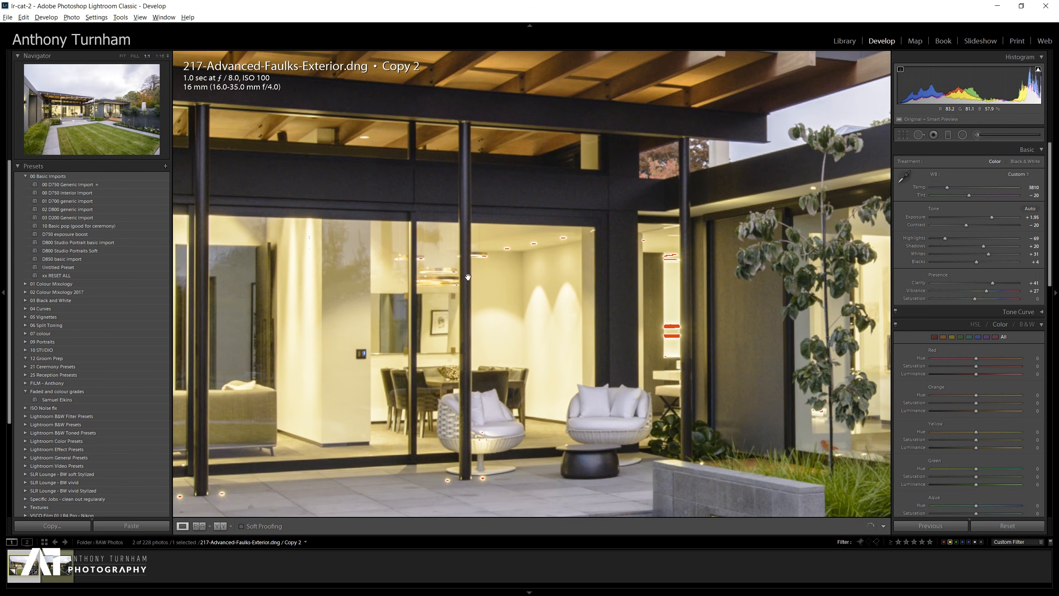
pyautogui.click(540, 301)
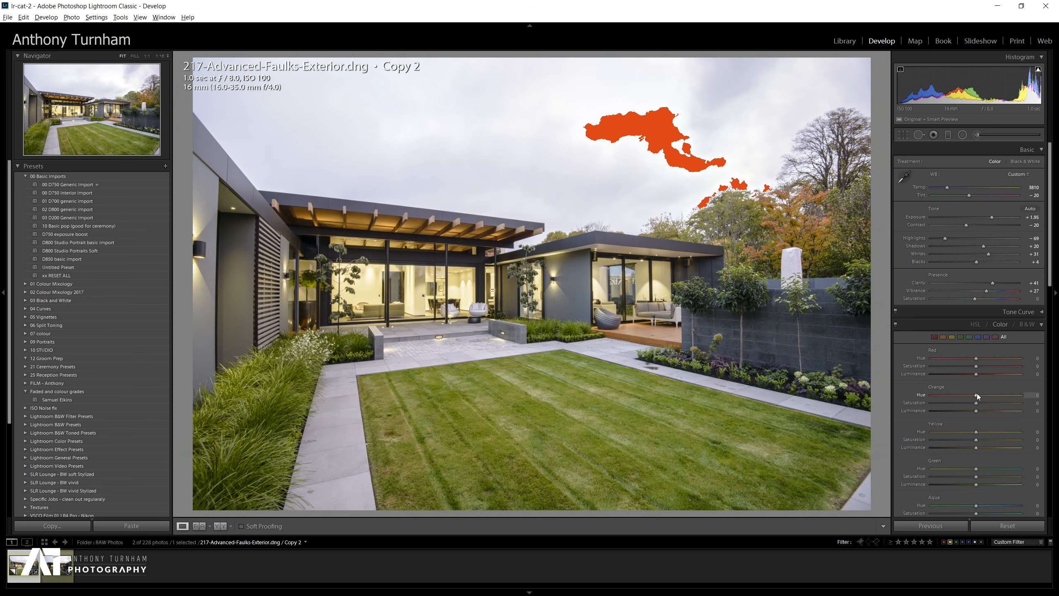
pyautogui.moveTo(973, 396); pyautogui.dragTo(965, 395)
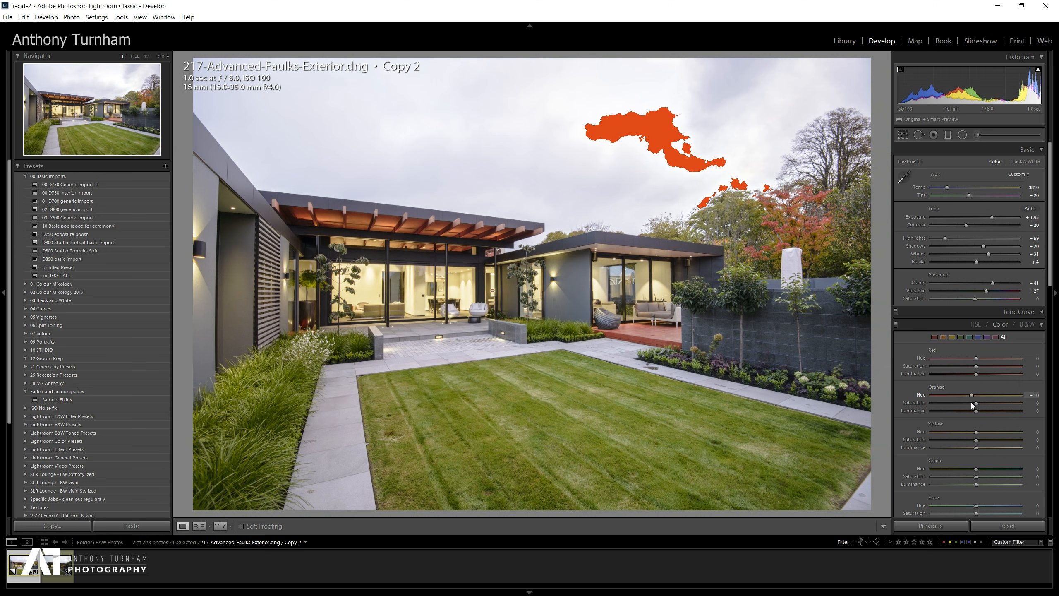
pyautogui.doubleClick(965, 395)
# Set the yellow hue to -56, yellow luminance to -26 and yellow saturation to -12 in HSL.
pyautogui.moveTo(976, 432); pyautogui.dragTo(952, 433)
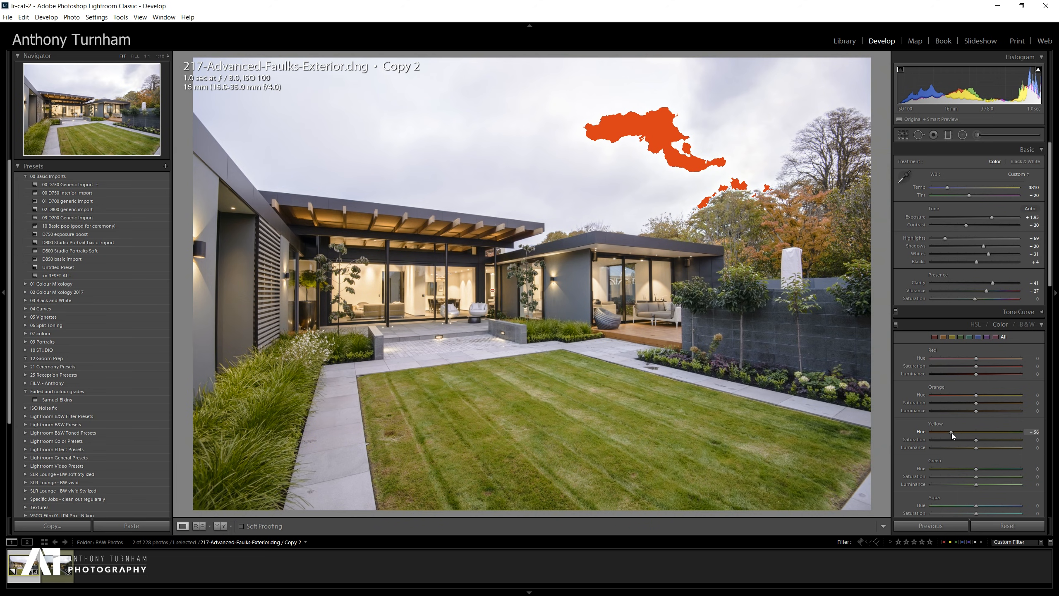
pyautogui.moveTo(976, 448)
pyautogui.mouseDown()
pyautogui.moveTo(950, 447)
pyautogui.moveTo(964, 448)
pyautogui.mouseUp()
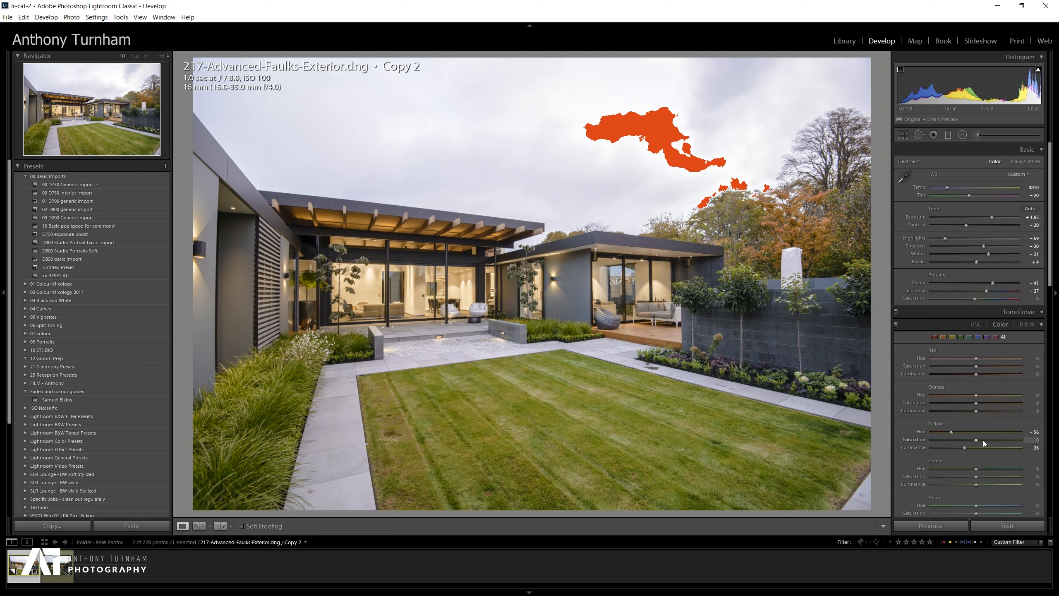
pyautogui.moveTo(976, 444); pyautogui.dragTo(941, 443)
pyautogui.doubleClick(941, 442)
pyautogui.moveTo(976, 443); pyautogui.dragTo(973, 443)
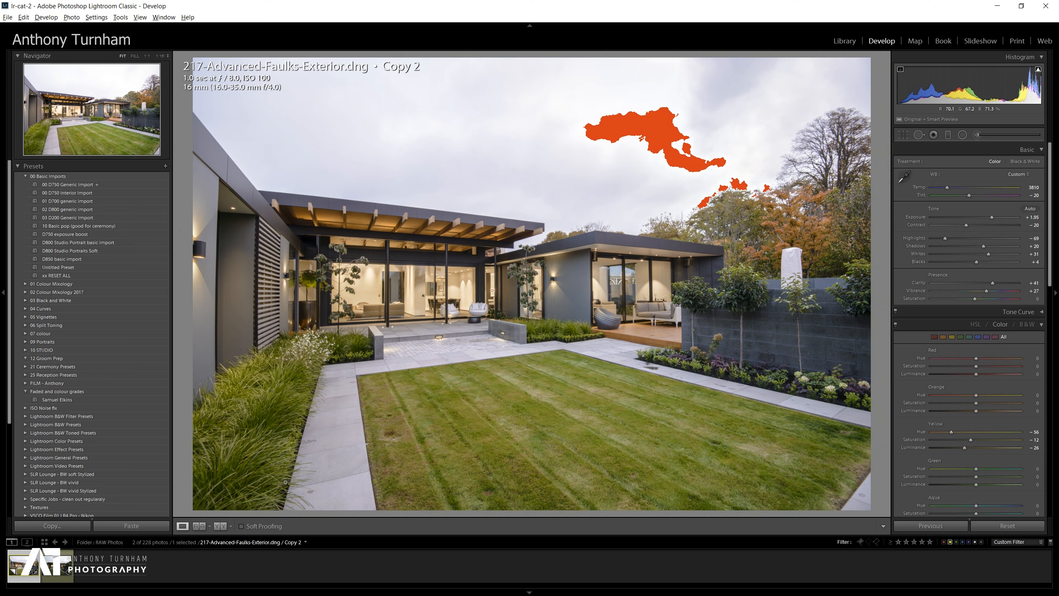
# Show only the green HSL sliders and lower the green hue and saturation, then collapse Split Toning.
pyautogui.click(1041, 326)
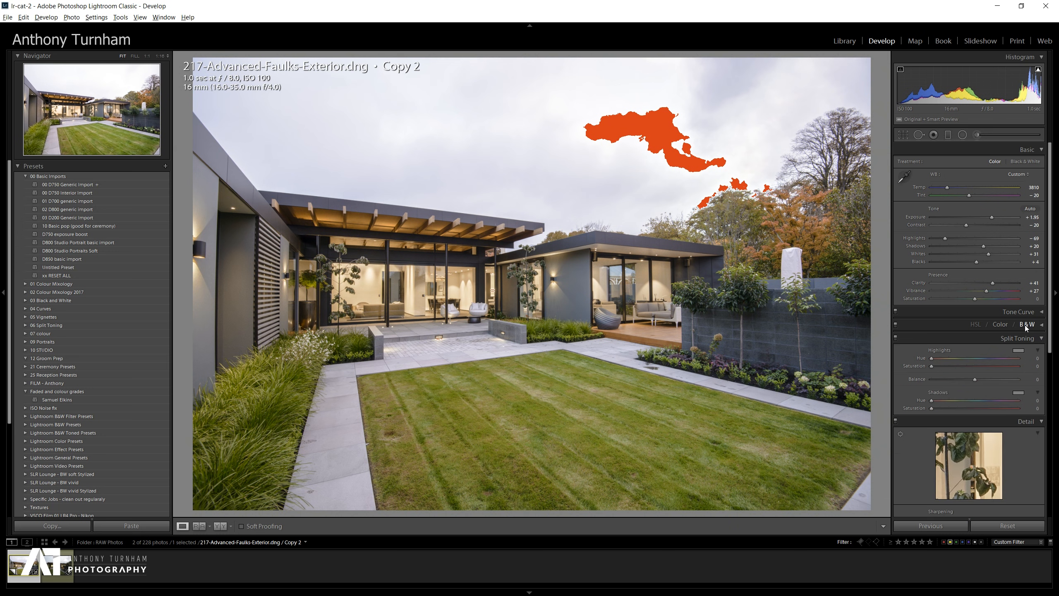
pyautogui.click(1041, 326)
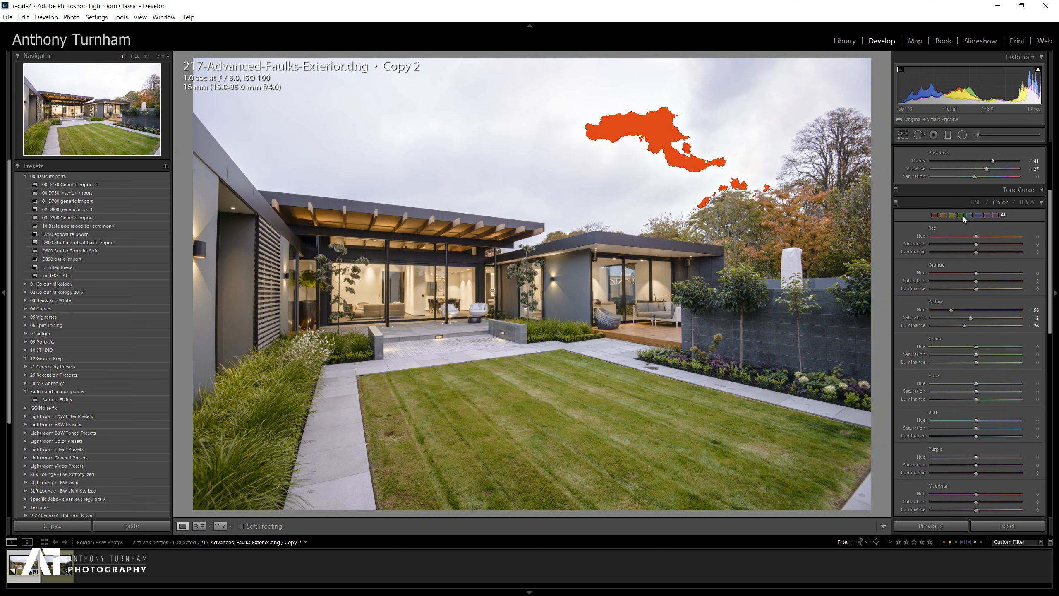
pyautogui.click(961, 215)
pyautogui.moveTo(975, 245); pyautogui.dragTo(950, 236)
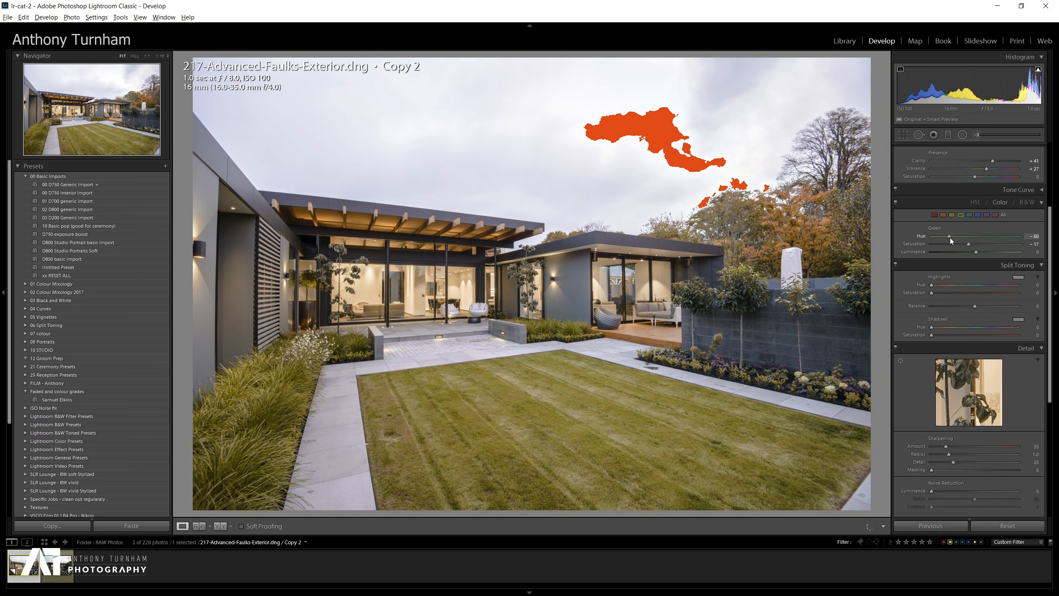
pyautogui.moveTo(957, 237)
pyautogui.mouseDown()
pyautogui.moveTo(929, 238)
pyautogui.moveTo(1013, 250)
pyautogui.moveTo(973, 244)
pyautogui.mouseUp()
pyautogui.click(1042, 266)
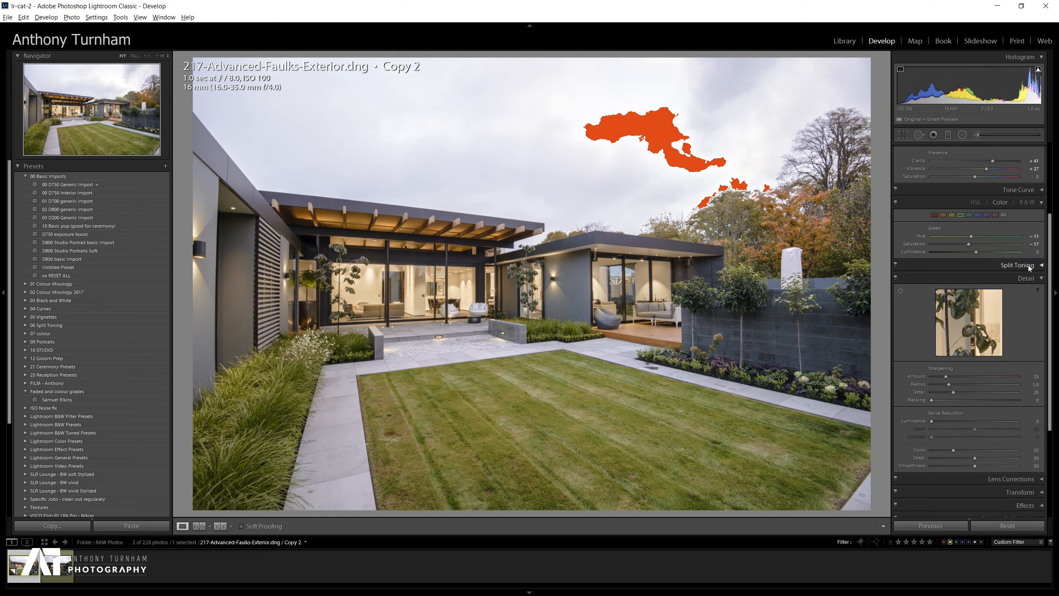
# Collapse the HSL panel and expand Lens Corrections.
pyautogui.click(1042, 203)
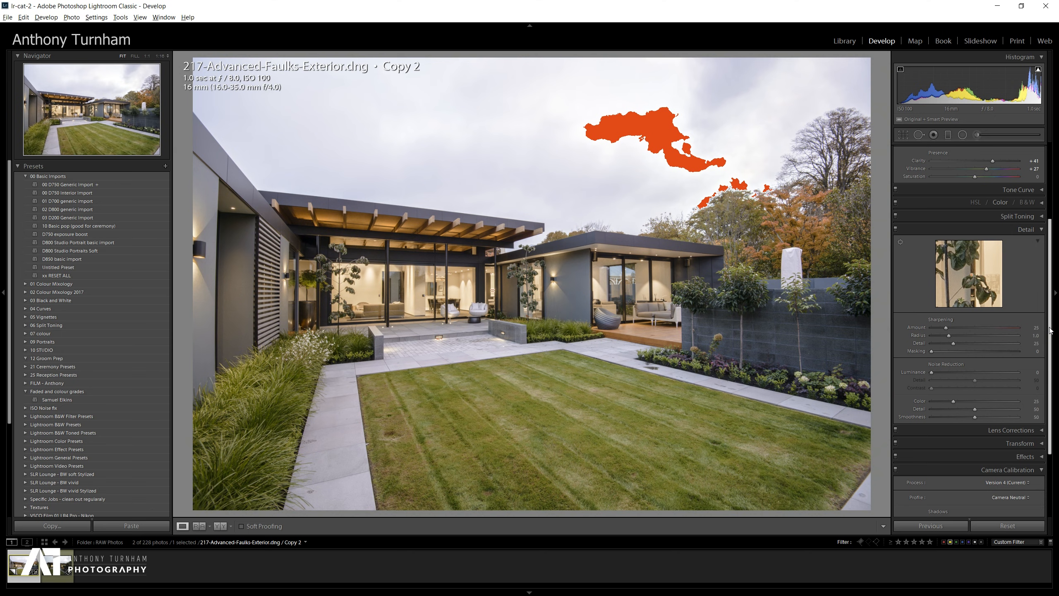
pyautogui.scroll(-2, 1046, 363)
pyautogui.scroll(-1, 1045, 363)
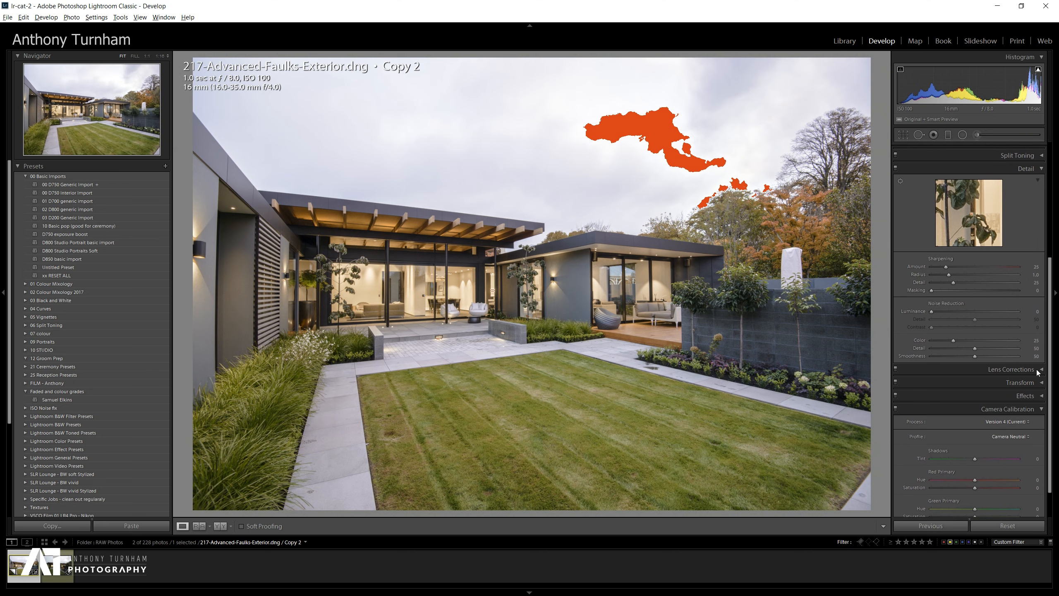
pyautogui.click(1005, 370)
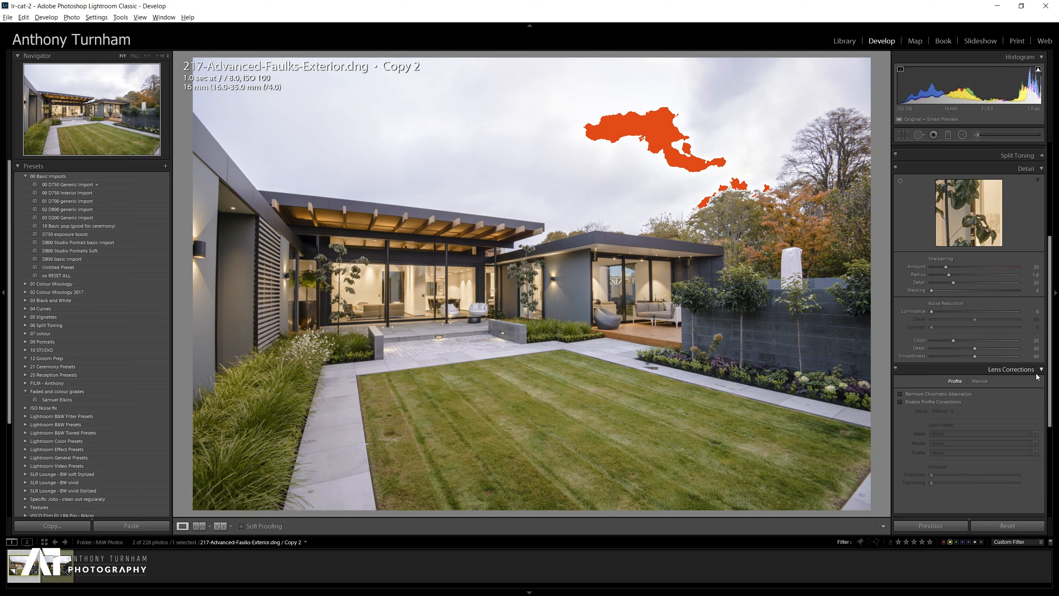
pyautogui.scroll(-5, 1009, 347)
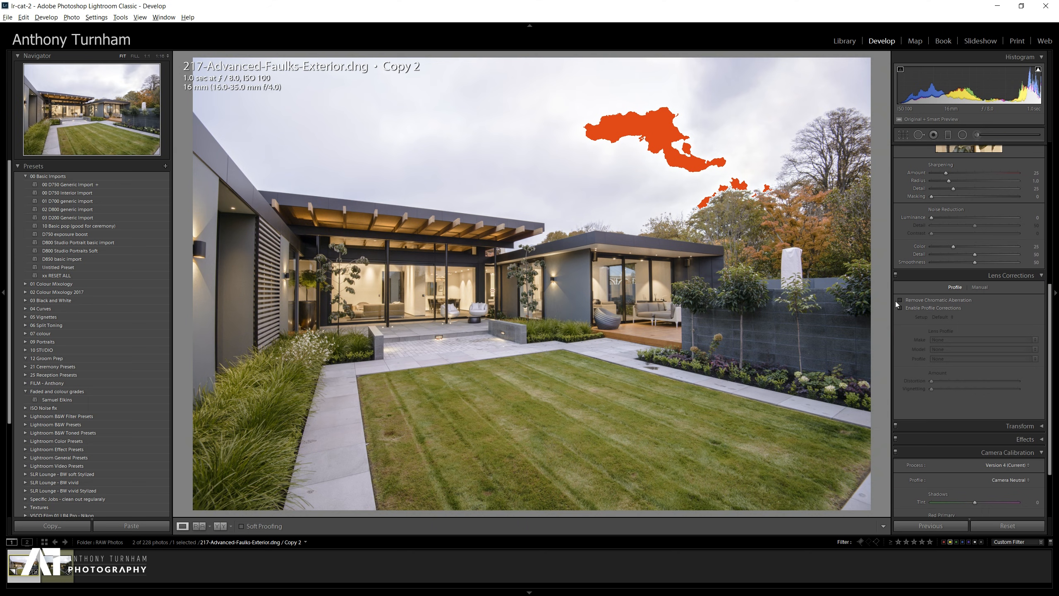
# Zoom to 100% to compare edges and enable Remove Chromatic Aberration.
pyautogui.click(900, 299)
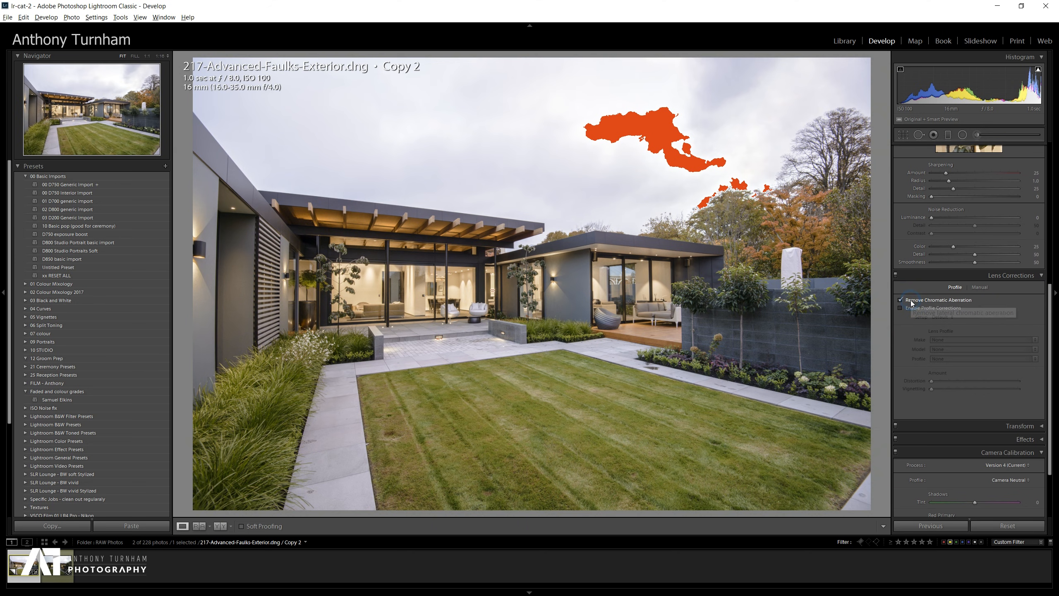
pyautogui.click(900, 300)
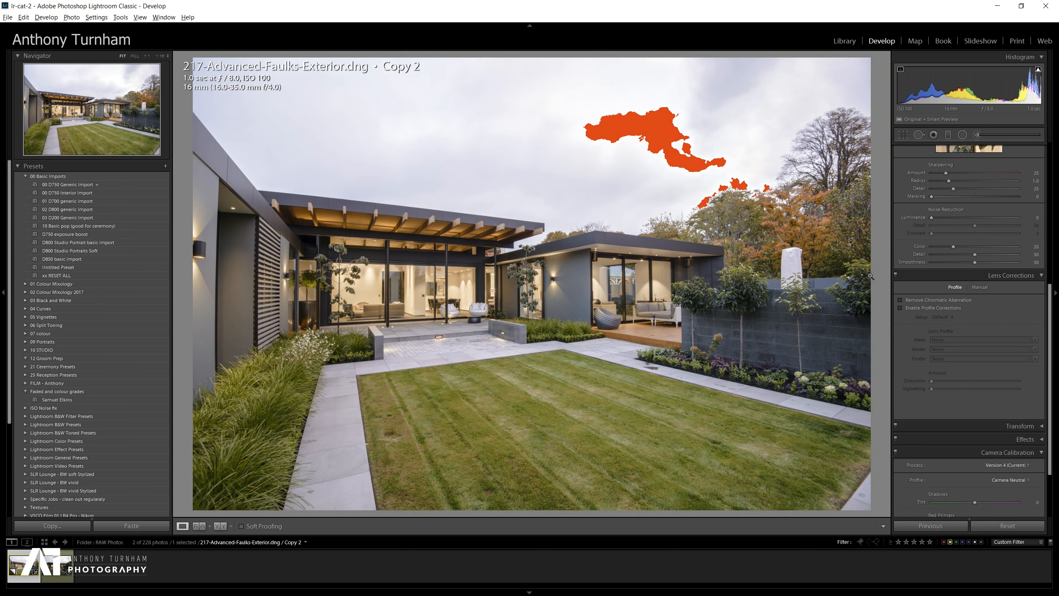
pyautogui.click(866, 263)
pyautogui.moveTo(562, 339); pyautogui.dragTo(600, 102)
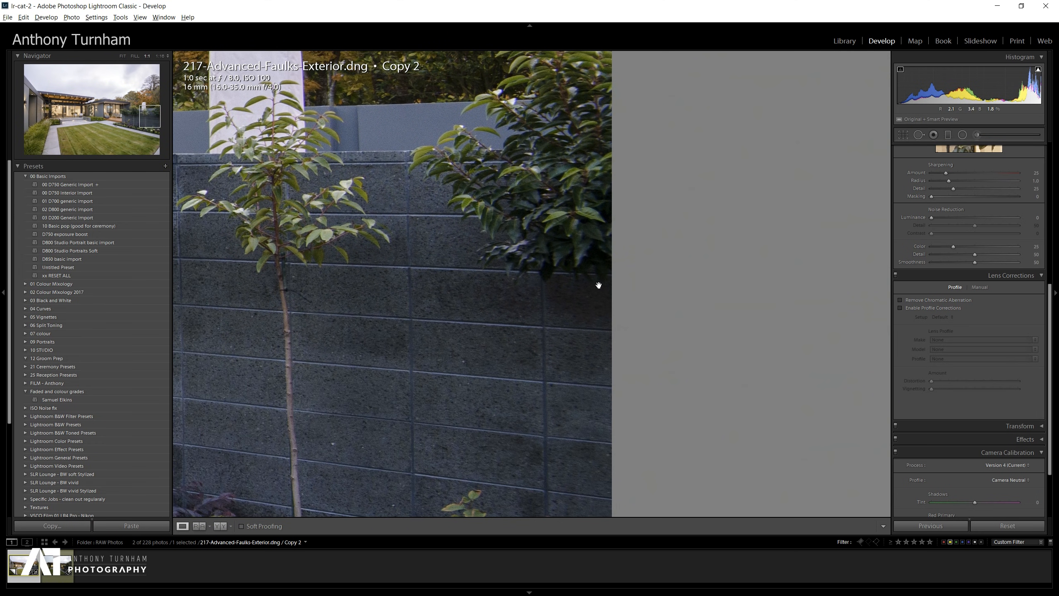
pyautogui.moveTo(597, 286); pyautogui.dragTo(581, 180)
pyautogui.moveTo(579, 398); pyautogui.dragTo(603, 177)
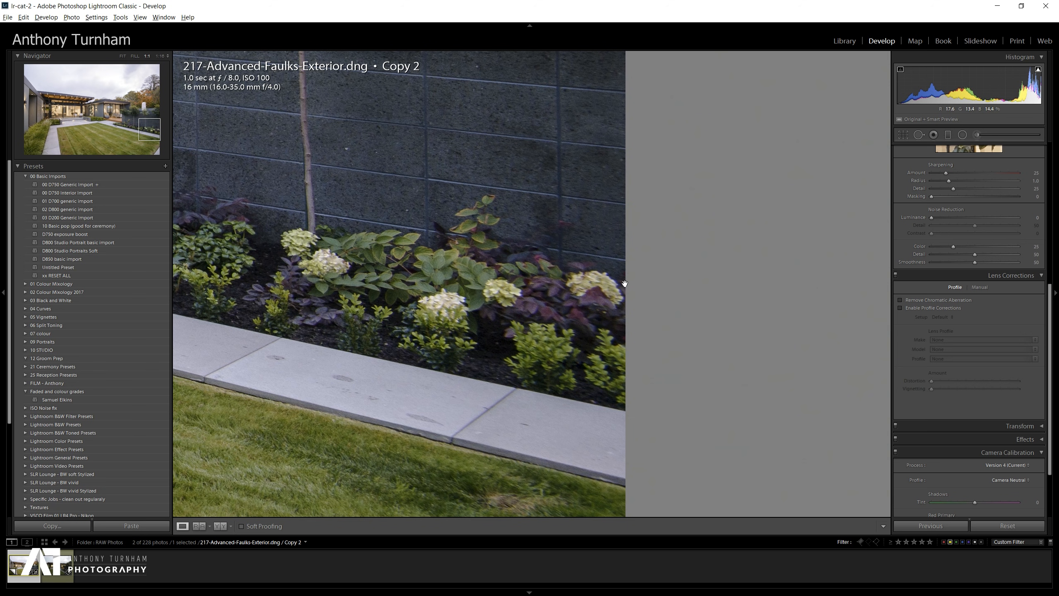
pyautogui.click(900, 300)
# Inspect the image at 100% for colour fringing and return to the fit view.
pyautogui.moveTo(472, 166); pyautogui.dragTo(701, 312)
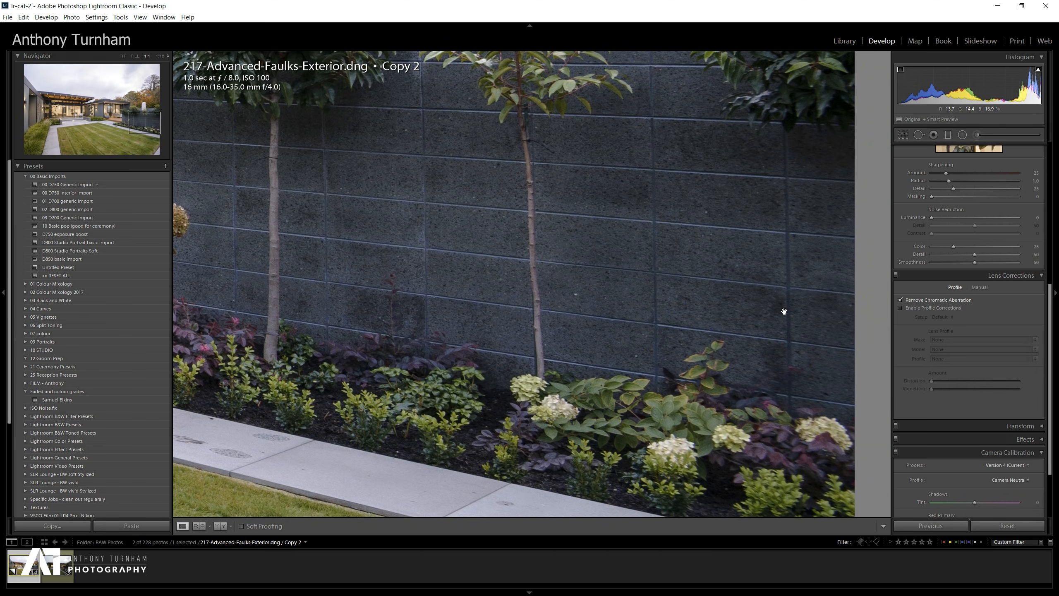
pyautogui.moveTo(469, 332); pyautogui.dragTo(901, 135)
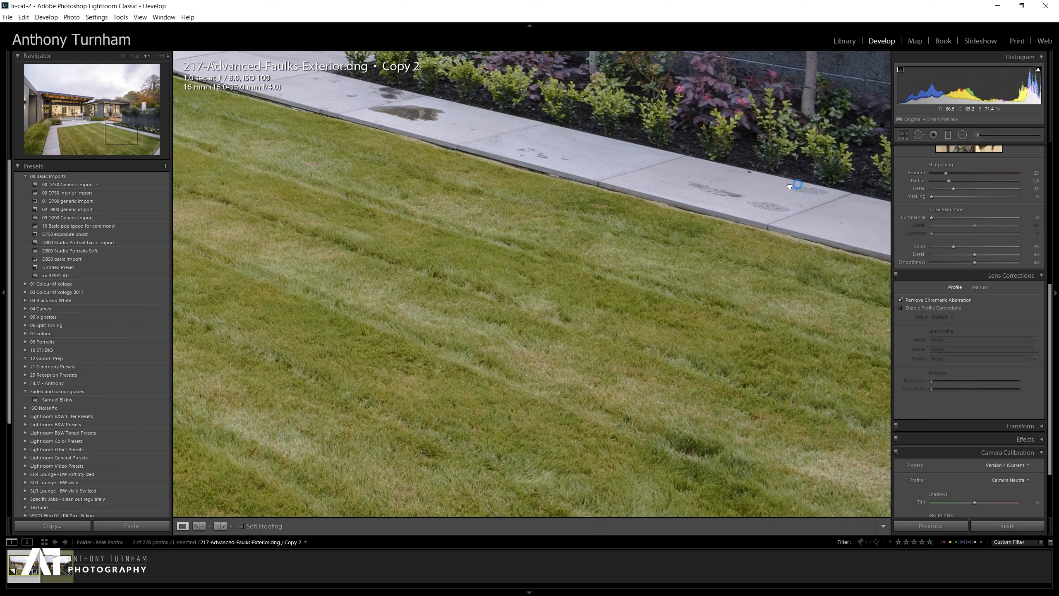
pyautogui.moveTo(797, 183); pyautogui.dragTo(283, 273)
pyautogui.moveTo(716, 178)
pyautogui.mouseDown()
pyautogui.moveTo(495, 294)
pyautogui.moveTo(609, 475)
pyautogui.mouseUp()
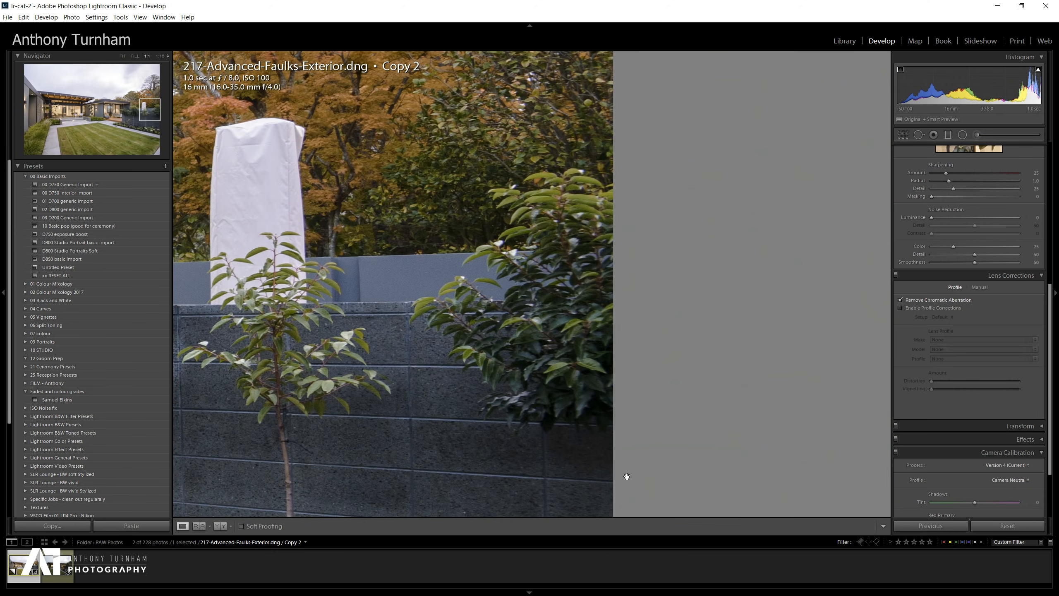
pyautogui.click(575, 274)
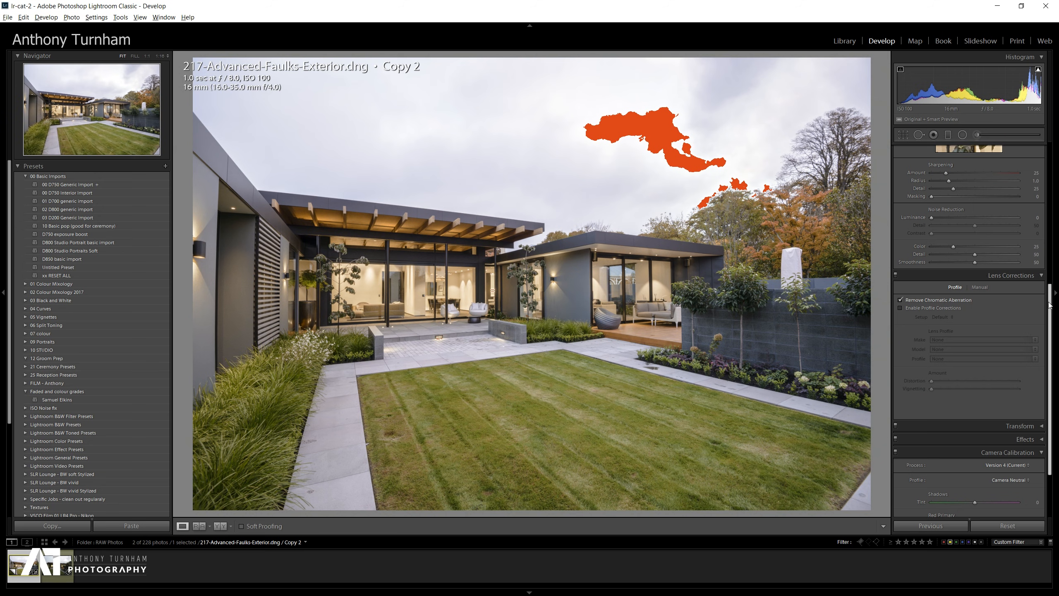
pyautogui.moveTo(1050, 305); pyautogui.dragTo(1048, 290)
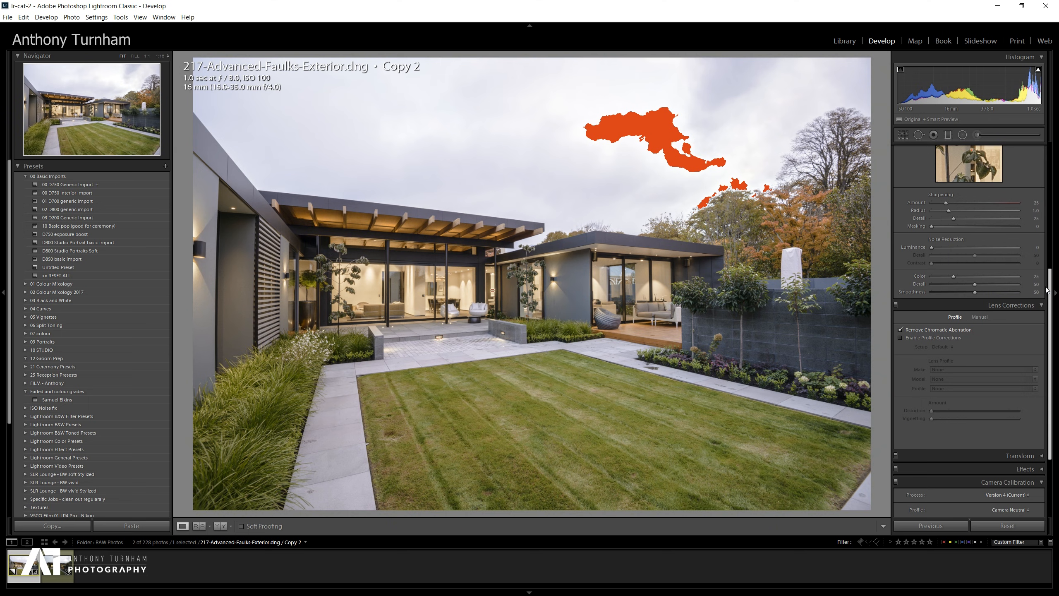
# Enable profile corrections, toggling them on and off to compare the lens correction.
pyautogui.moveTo(1047, 289); pyautogui.dragTo(1050, 324)
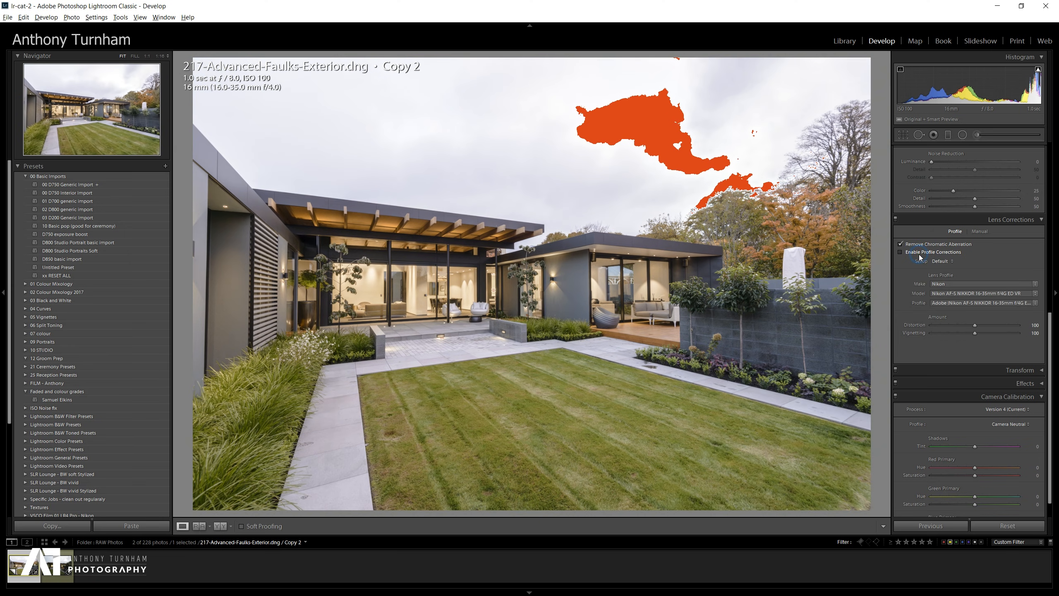
pyautogui.click(919, 255)
pyautogui.click(920, 255)
pyautogui.click(920, 255)
pyautogui.click(919, 256)
pyautogui.click(901, 252)
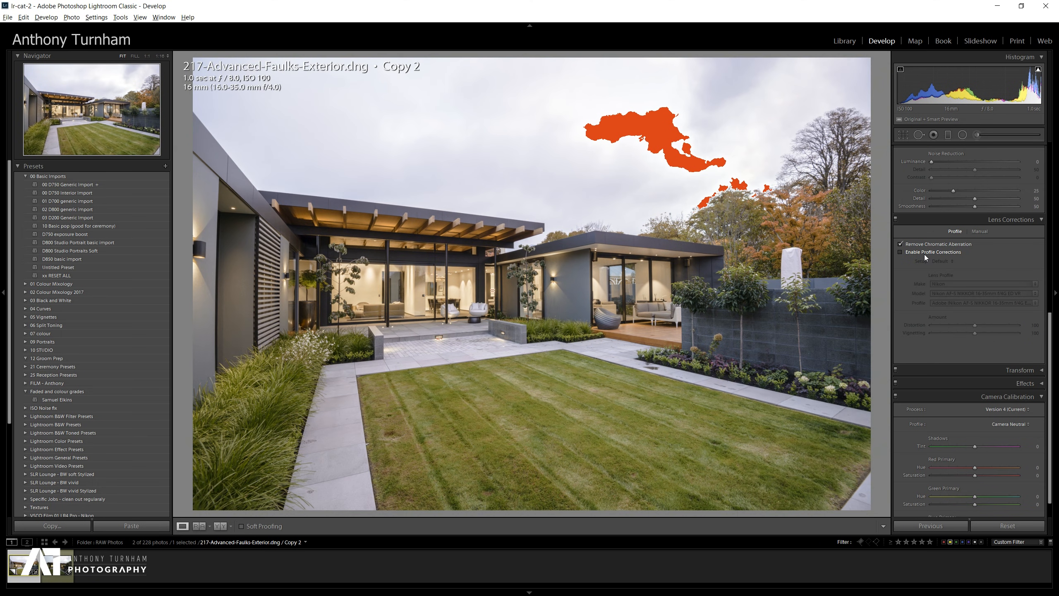
pyautogui.click(925, 254)
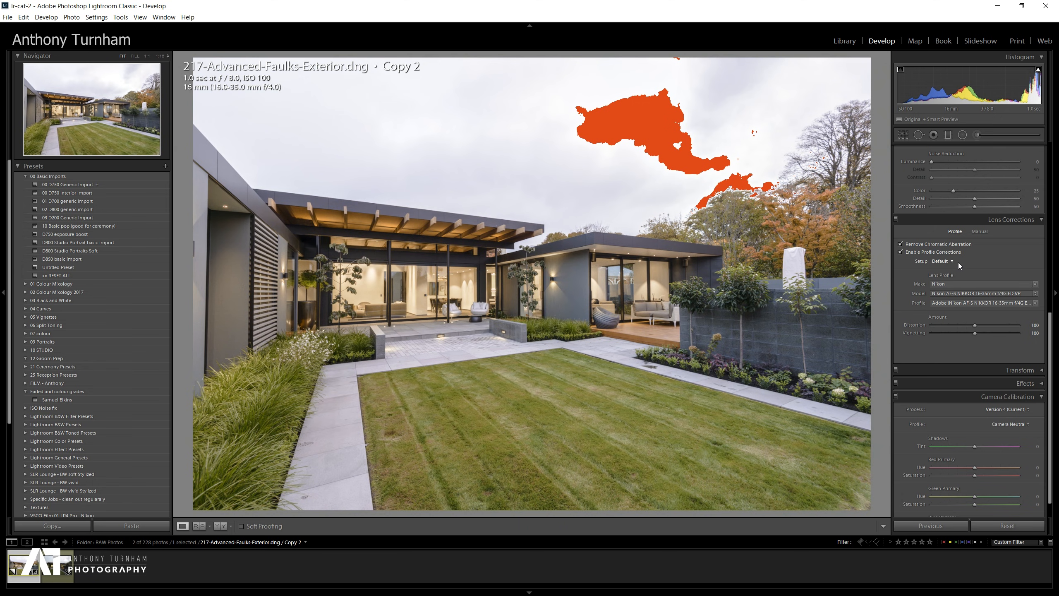
pyautogui.click(935, 254)
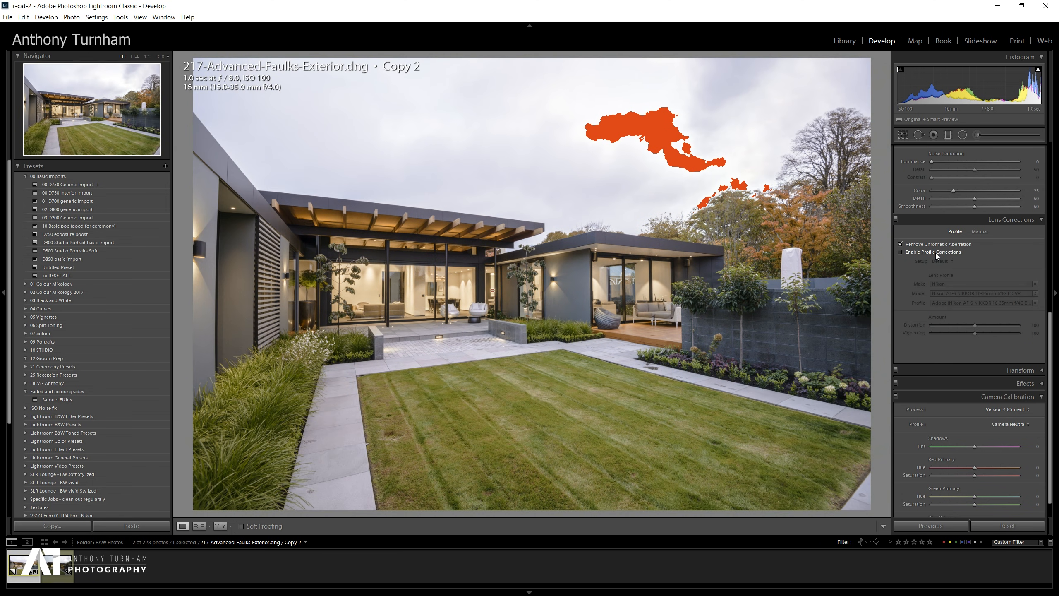
pyautogui.click(935, 253)
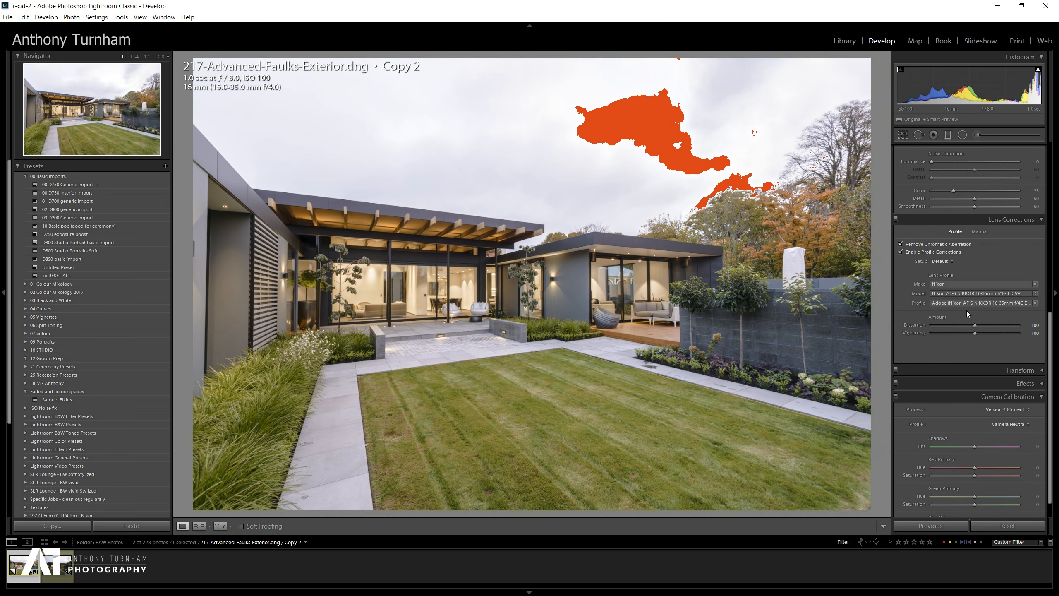
# Open the manual lens settings, expand Transform and start the Guided Upright tool.
pyautogui.click(982, 232)
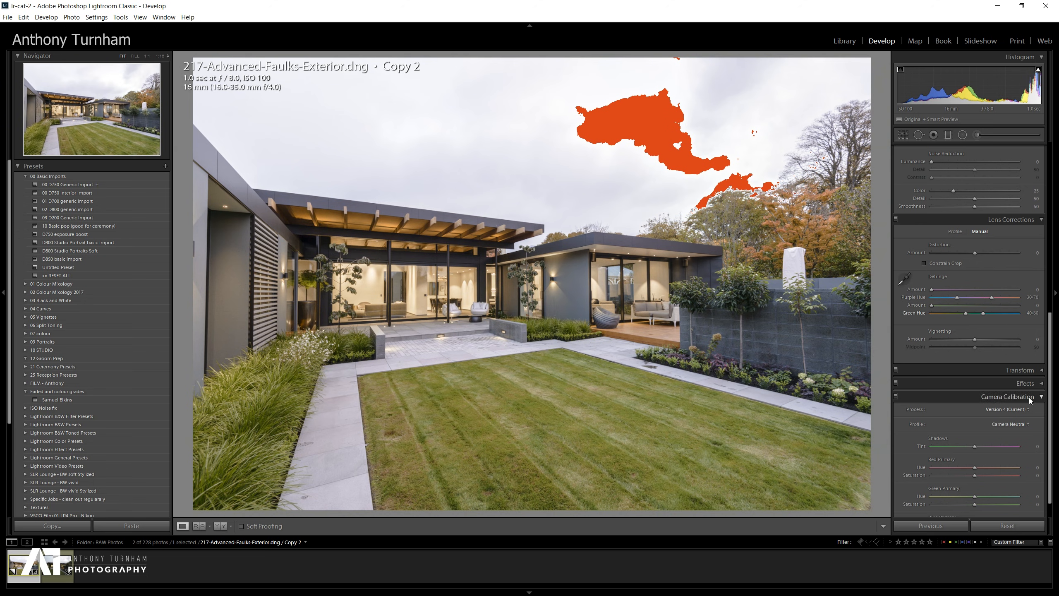
pyautogui.click(1028, 370)
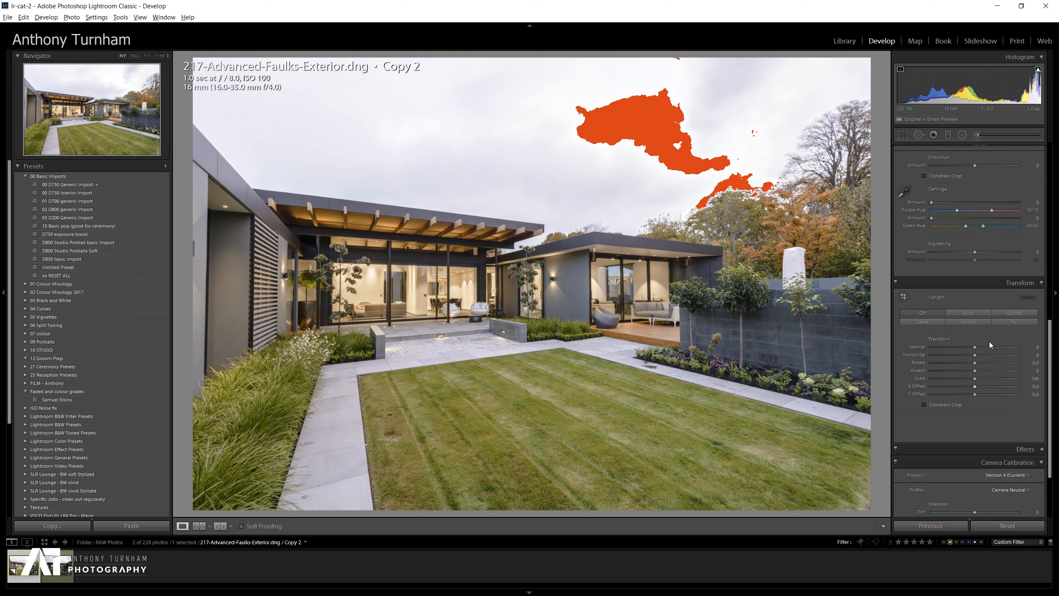
pyautogui.click(1003, 313)
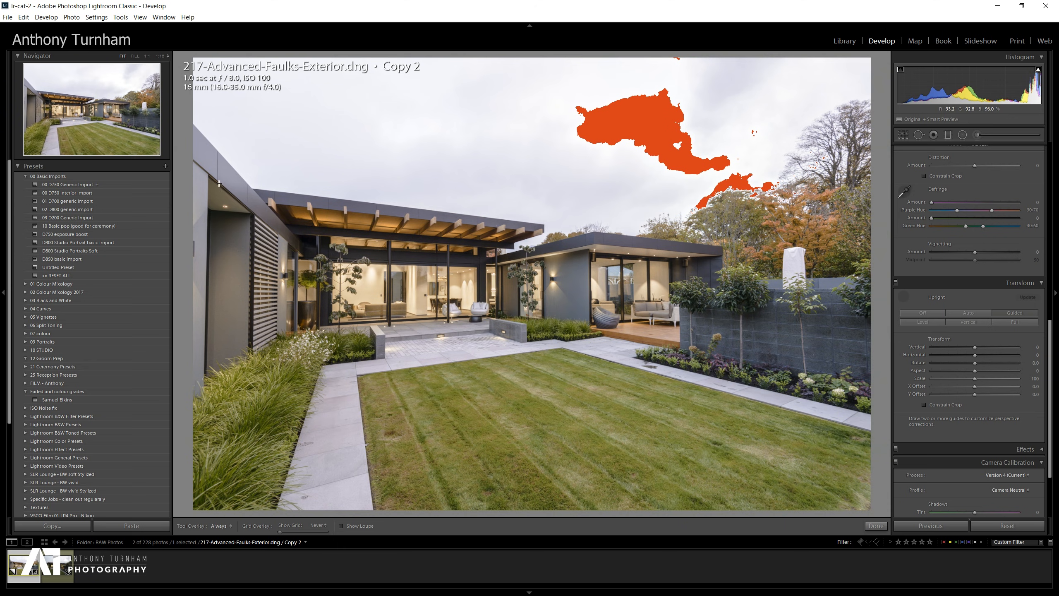
# Draw two vertical upright guides, one along the left wall edge and one along a post on the right.
pyautogui.moveTo(208, 173); pyautogui.dragTo(203, 402)
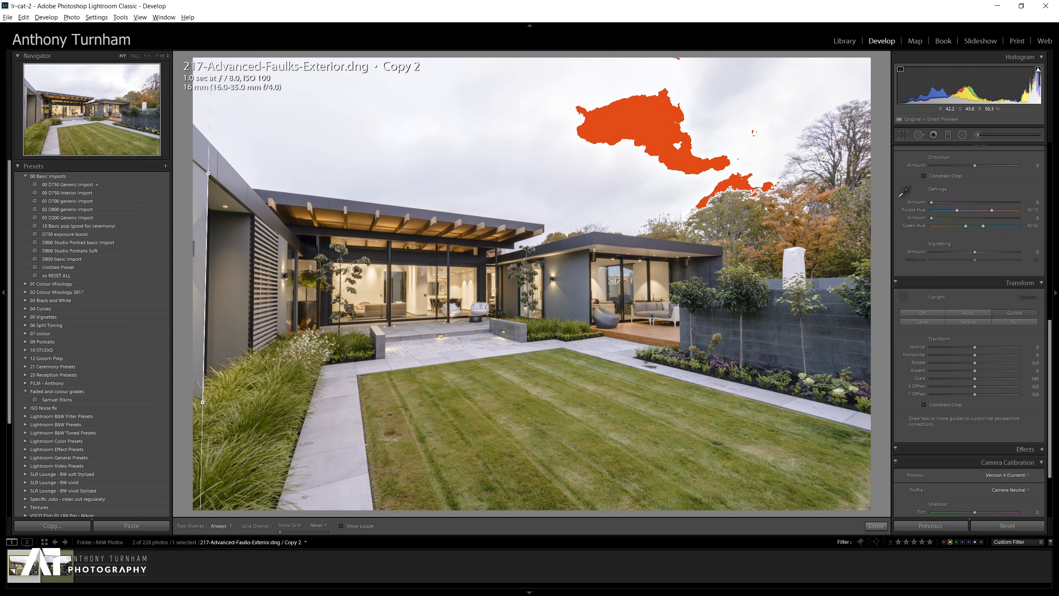
pyautogui.moveTo(832, 289); pyautogui.dragTo(835, 399)
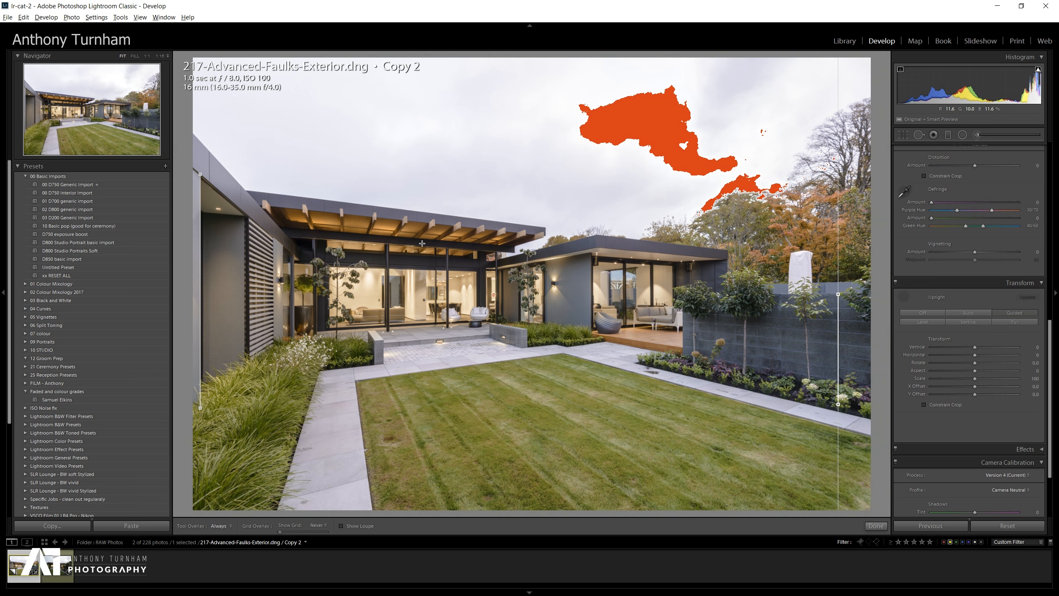
# Add two horizontal upright guides across the roofline and terrace, then undo both.
pyautogui.moveTo(247, 190); pyautogui.dragTo(736, 252)
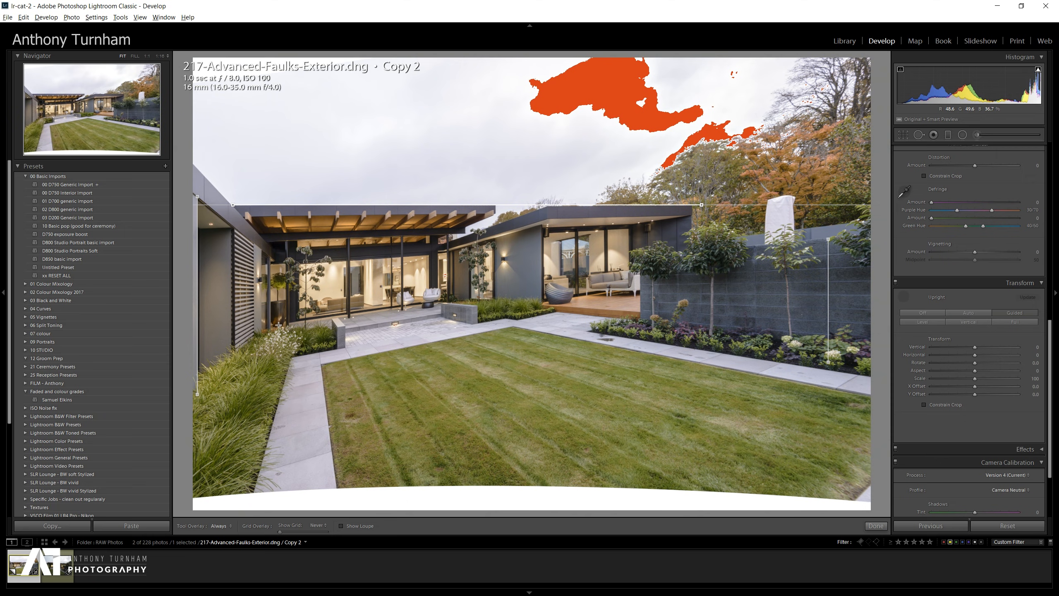
pyautogui.moveTo(264, 330); pyautogui.dragTo(755, 259)
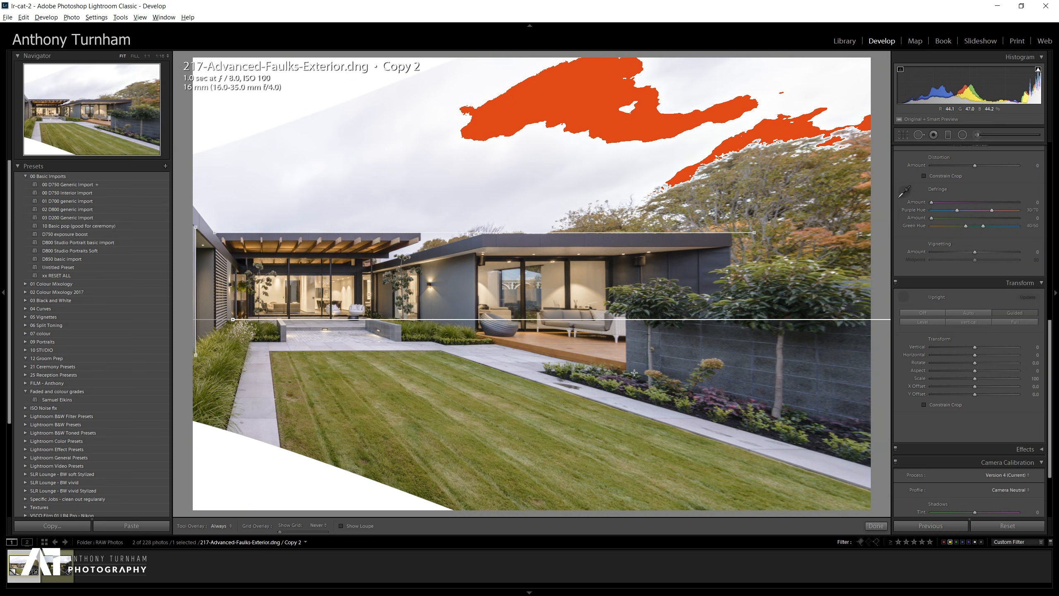
pyautogui.hotkey('ctrl', 'z')
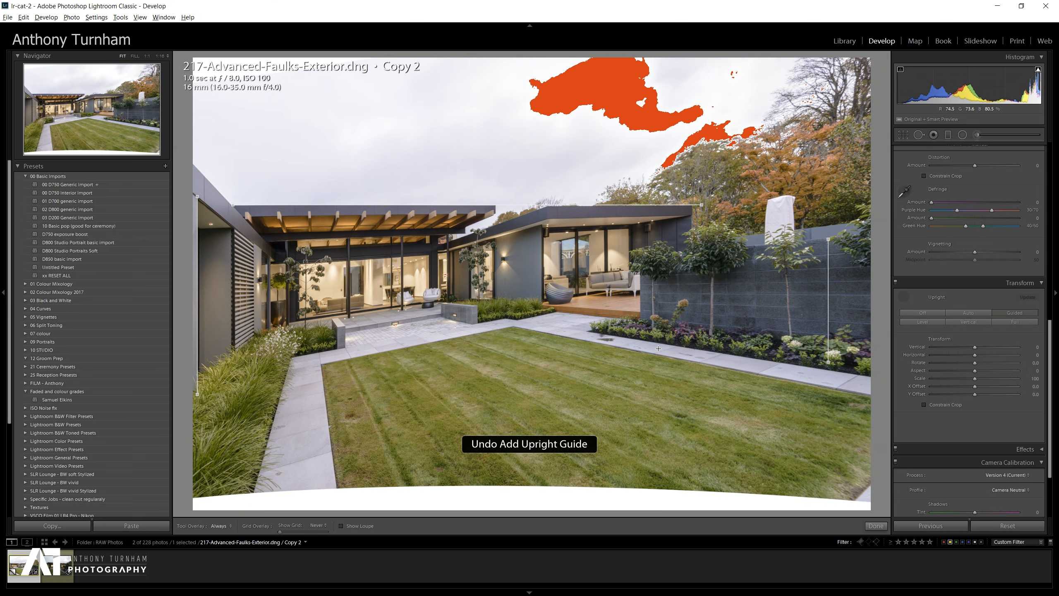
pyautogui.hotkey('ctrl', 'z')
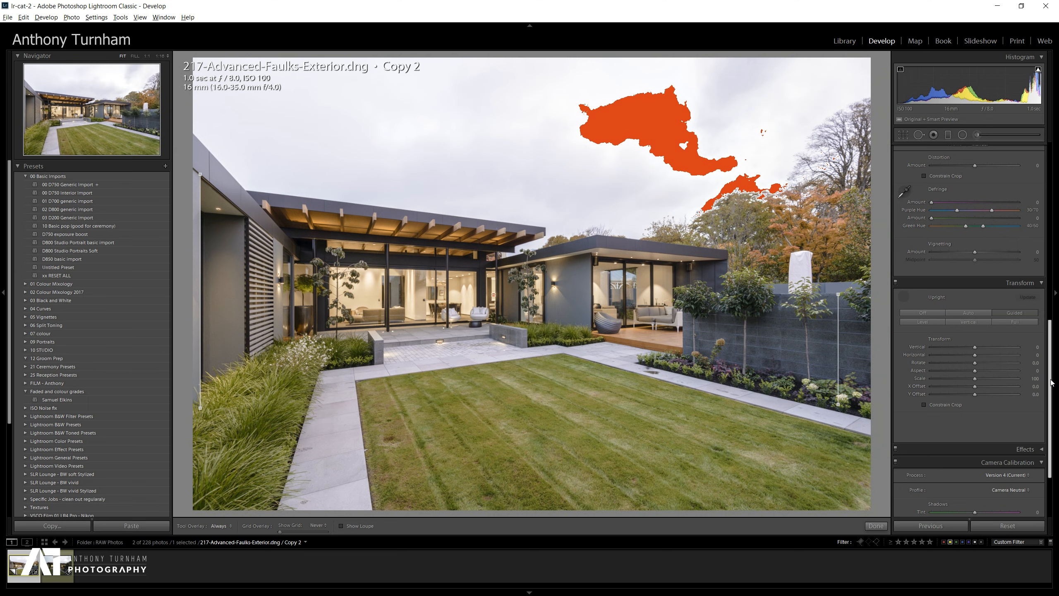
# Collapse the Basic and Detail panels.
pyautogui.scroll(-3, 1050, 383)
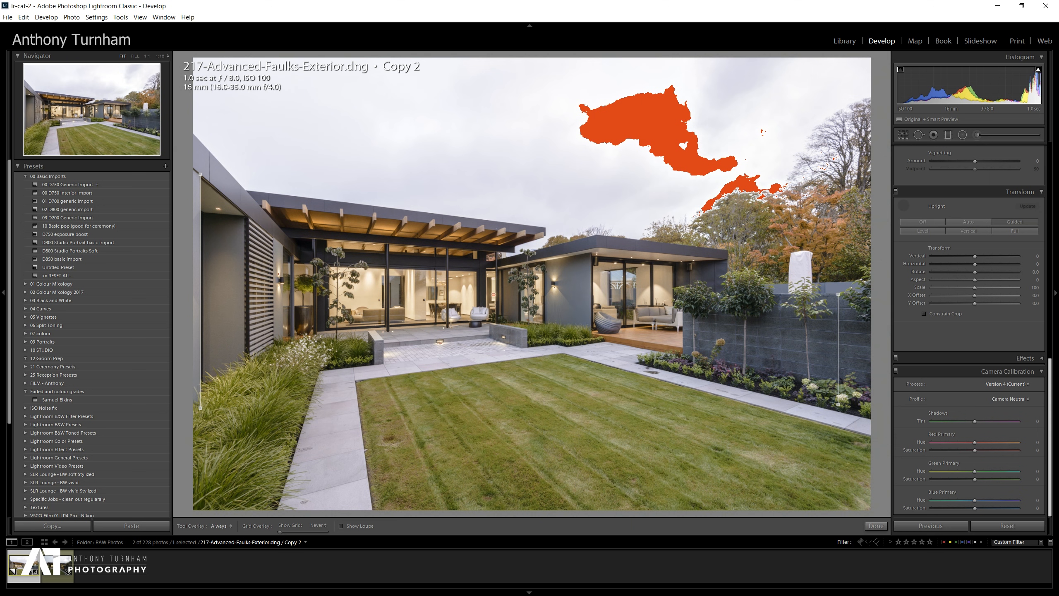
pyautogui.scroll(10, 1022, 258)
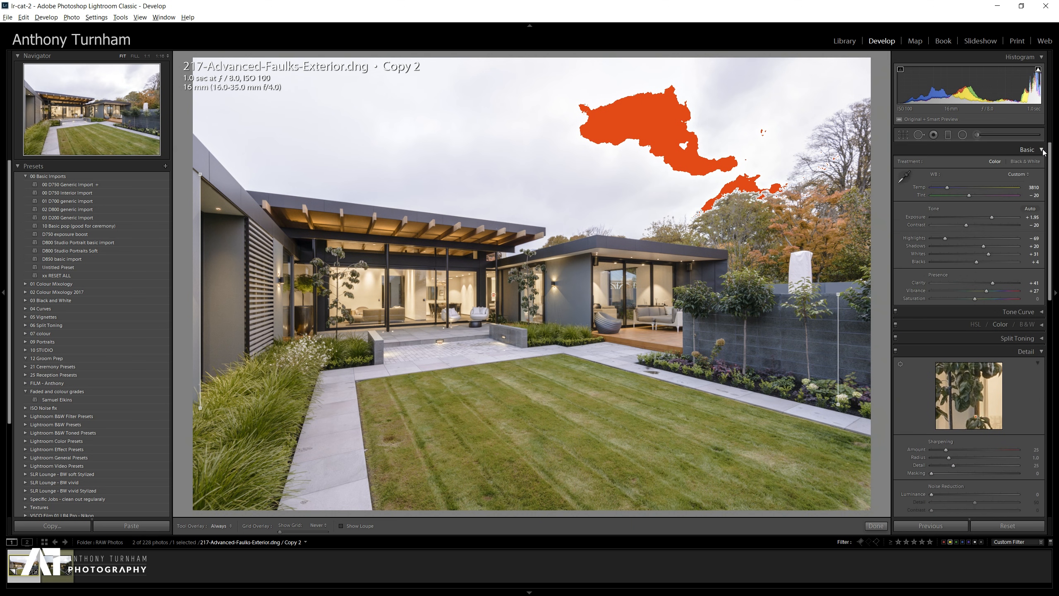
pyautogui.click(1042, 150)
pyautogui.click(1028, 202)
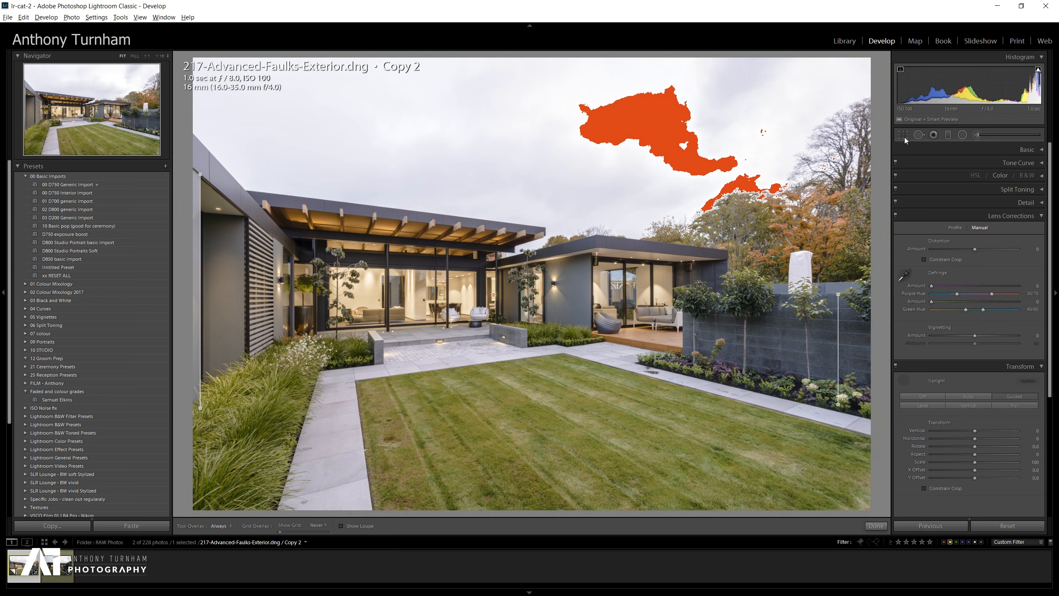
# Draw a graduated filter from the top of the sky down to the rooftops and set its exposure to -2.02.
pyautogui.click(948, 135)
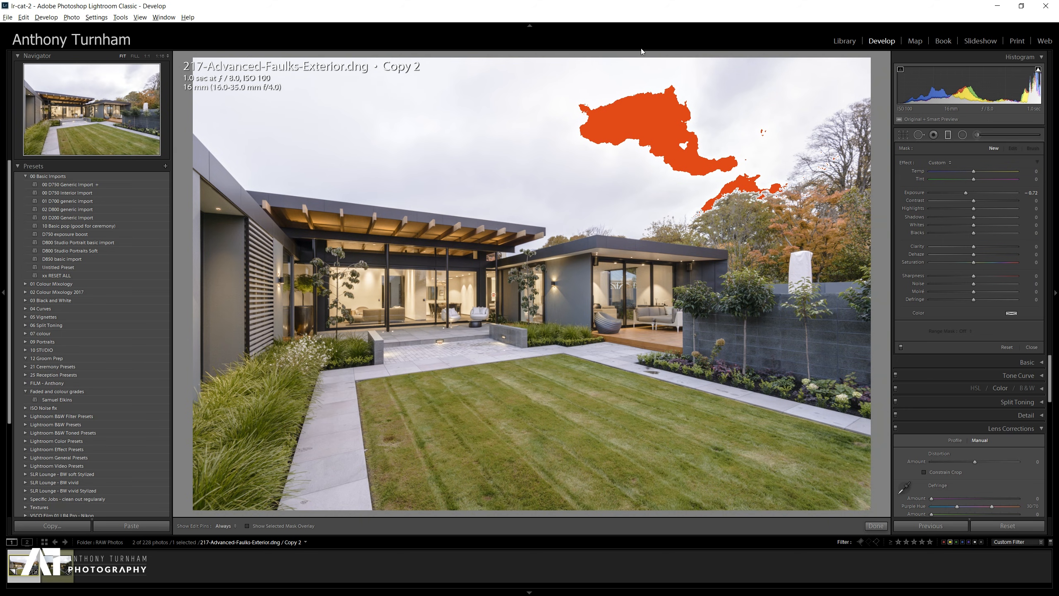
pyautogui.moveTo(604, 65); pyautogui.dragTo(602, 317)
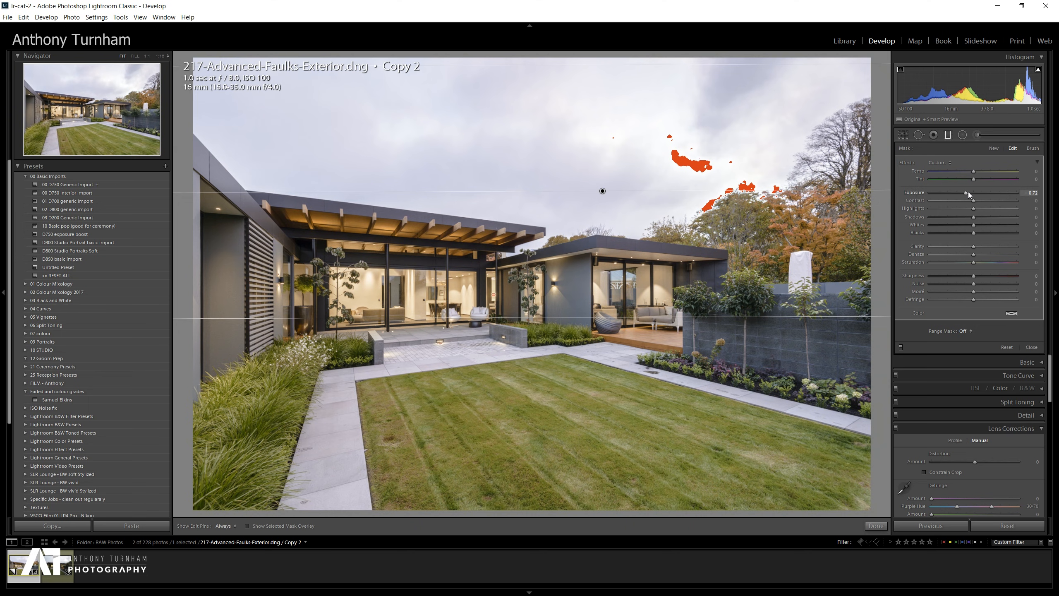
pyautogui.moveTo(967, 192); pyautogui.dragTo(925, 193)
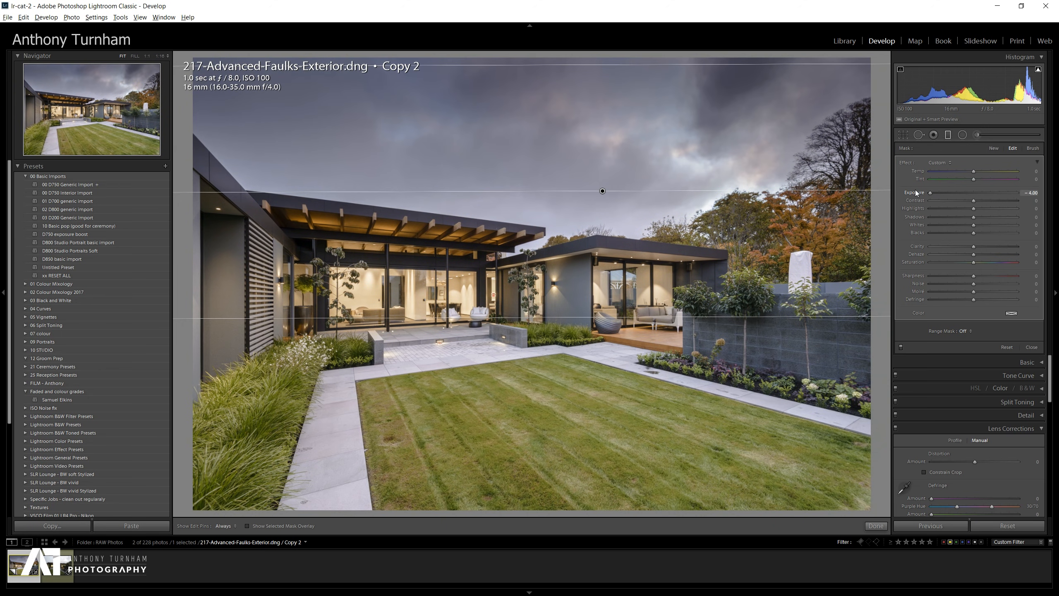
pyautogui.moveTo(930, 192); pyautogui.dragTo(955, 195)
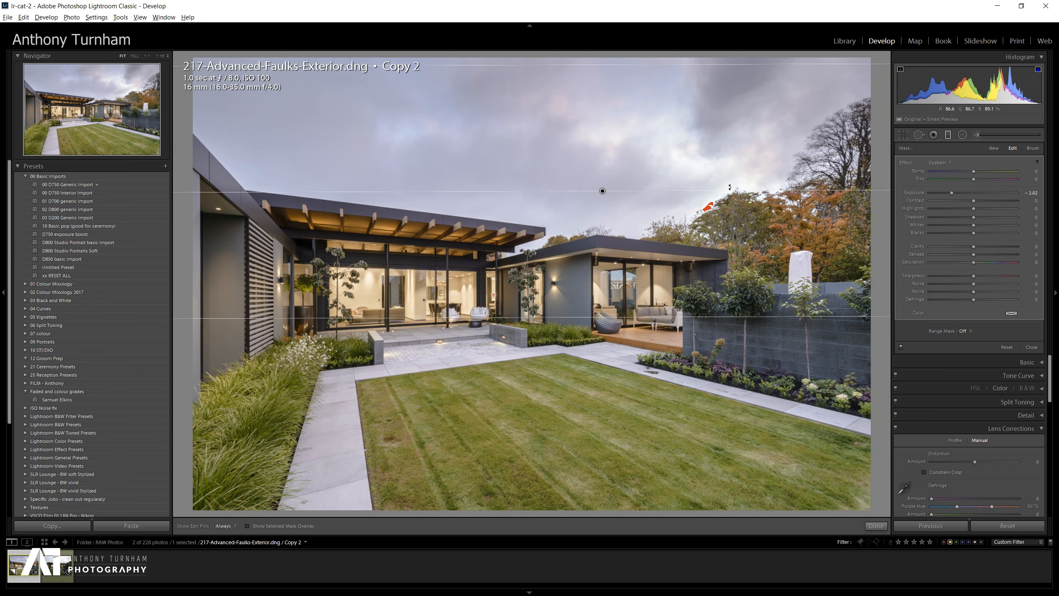
pyautogui.moveTo(740, 190); pyautogui.dragTo(740, 195)
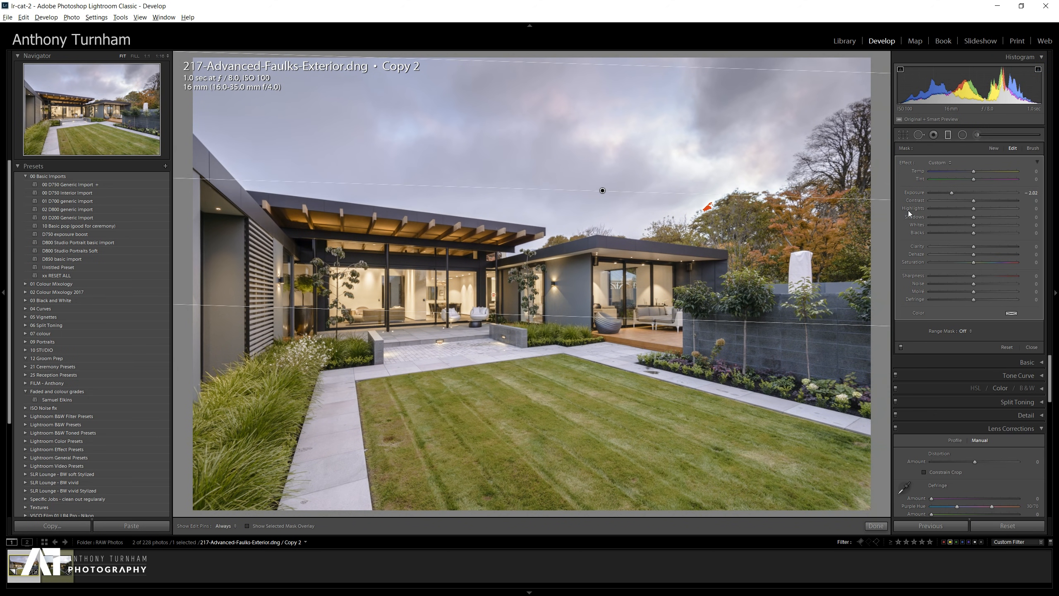
# Set the graduated filter's highlights to -19 and reposition the filter lower over the roofline.
pyautogui.moveTo(973, 208)
pyautogui.mouseDown()
pyautogui.moveTo(907, 202)
pyautogui.moveTo(965, 208)
pyautogui.mouseUp()
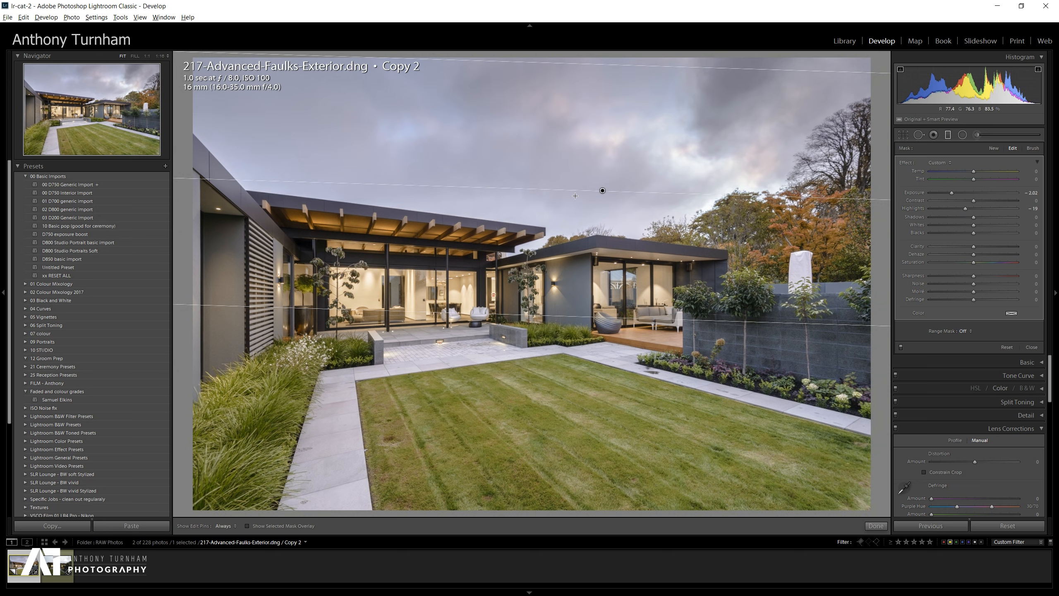
pyautogui.moveTo(638, 400); pyautogui.dragTo(628, 200)
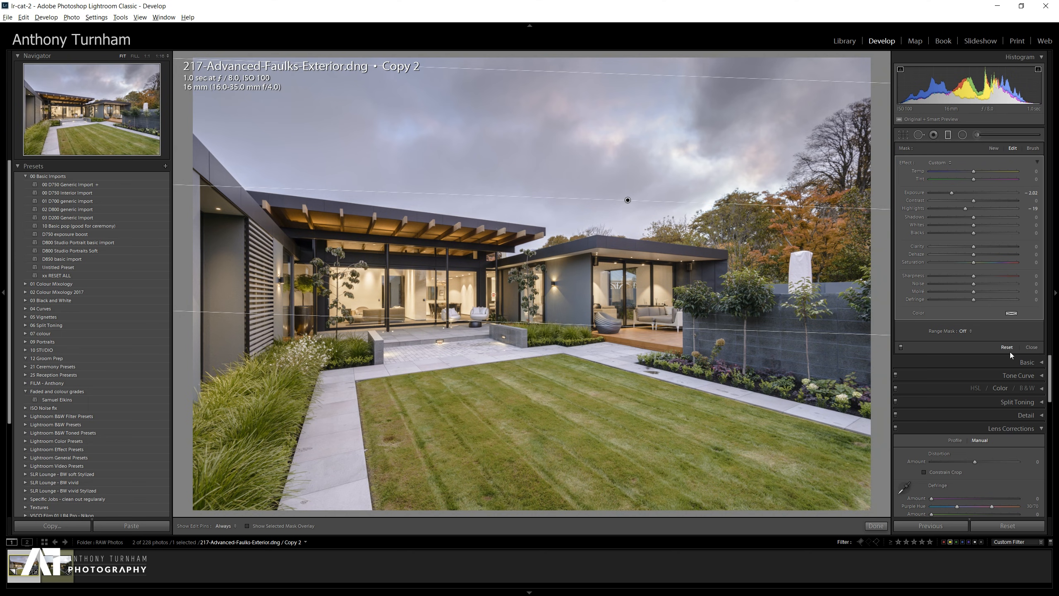
# Set the graduated filter's range mask to Luminance and adjust the filter's angle.
pyautogui.click(973, 329)
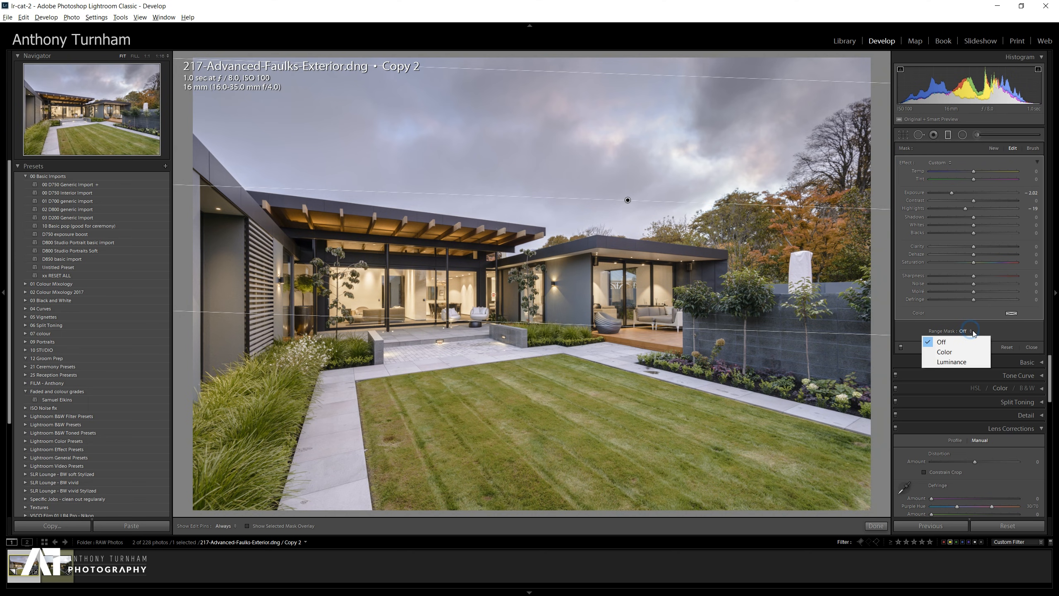
pyautogui.click(971, 361)
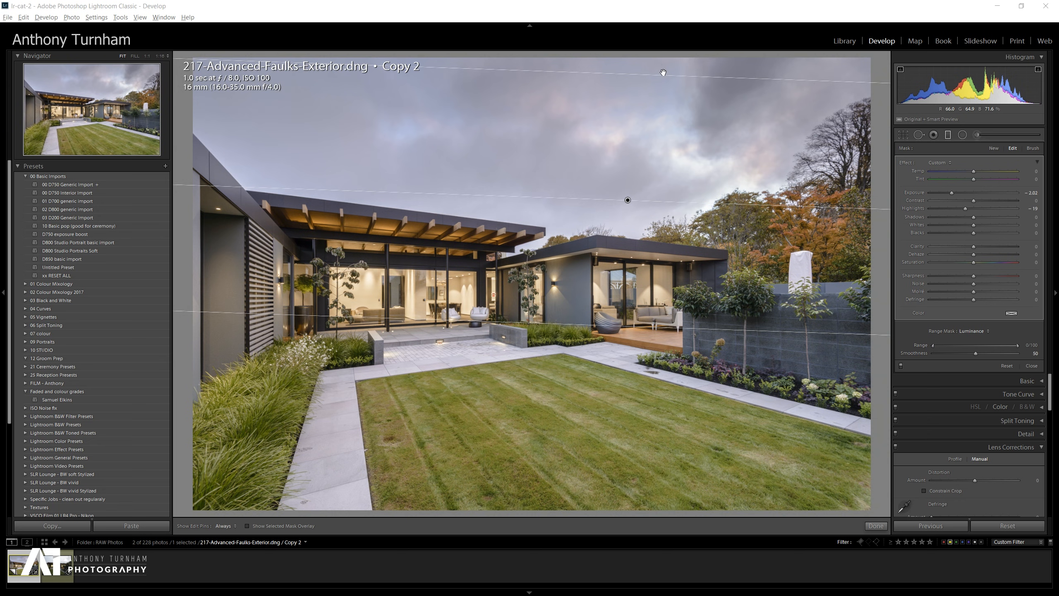
pyautogui.moveTo(665, 74); pyautogui.dragTo(715, 195)
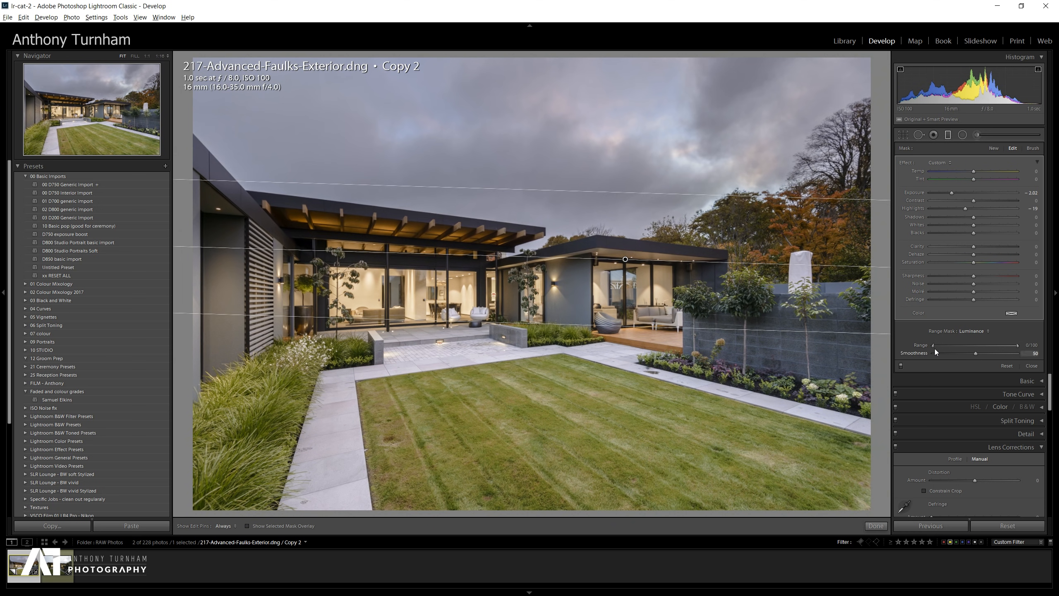
# Set the luminance range mask to 35/100 with smoothness 80 and nudge the filter position.
pyautogui.moveTo(936, 345); pyautogui.dragTo(969, 348)
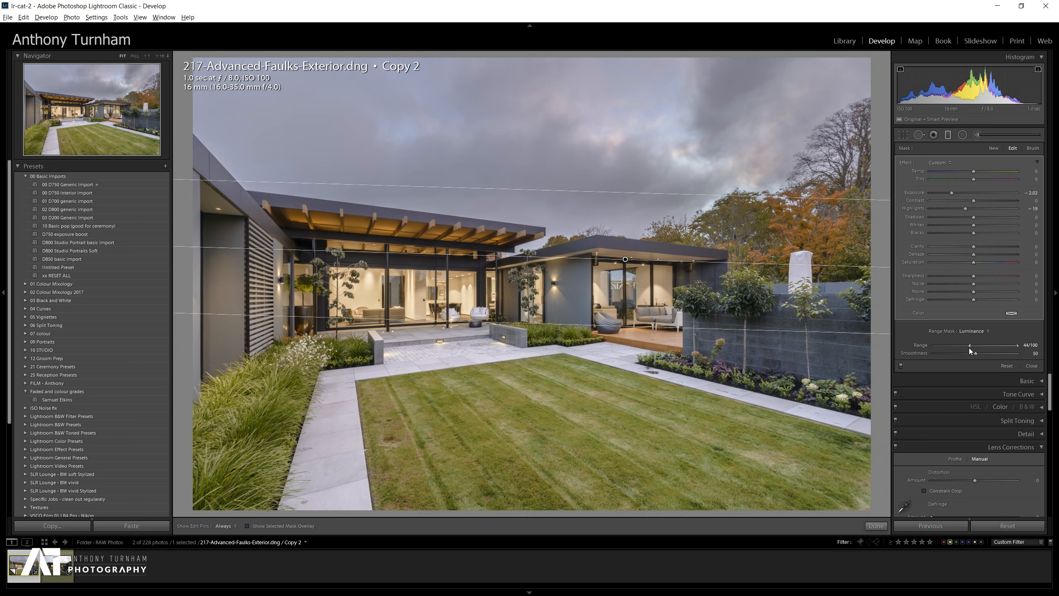
pyautogui.moveTo(963, 348); pyautogui.dragTo(917, 347)
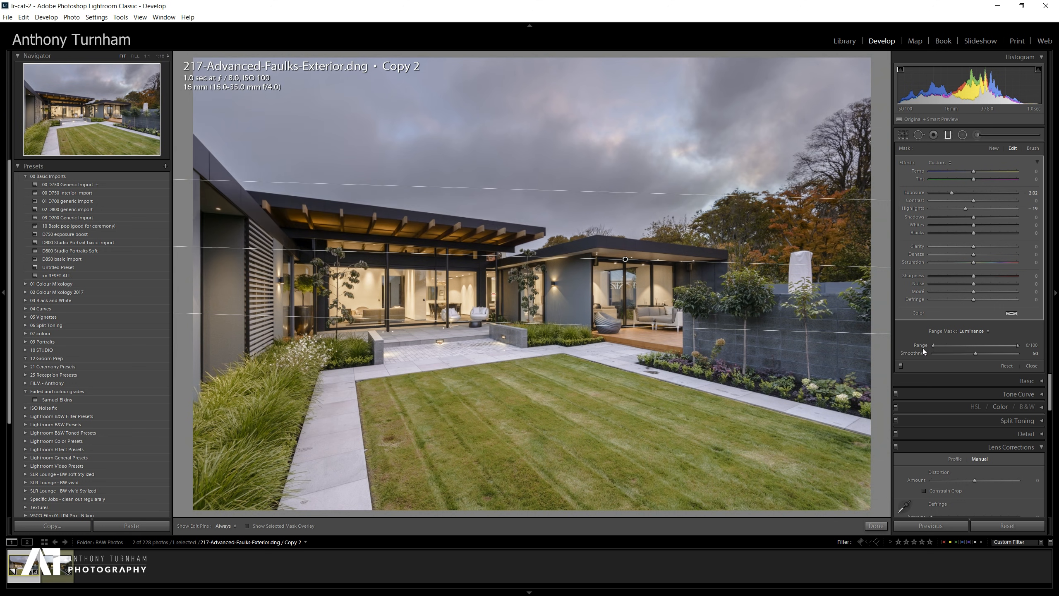
pyautogui.moveTo(935, 345)
pyautogui.mouseDown()
pyautogui.moveTo(966, 346)
pyautogui.moveTo(925, 347)
pyautogui.mouseUp()
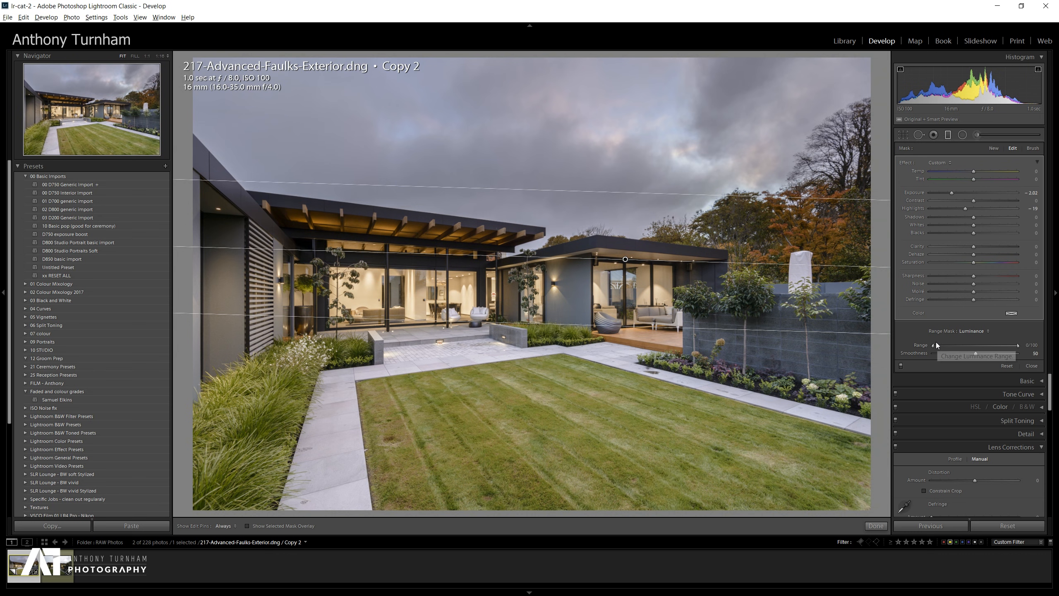
pyautogui.moveTo(934, 346); pyautogui.dragTo(966, 354)
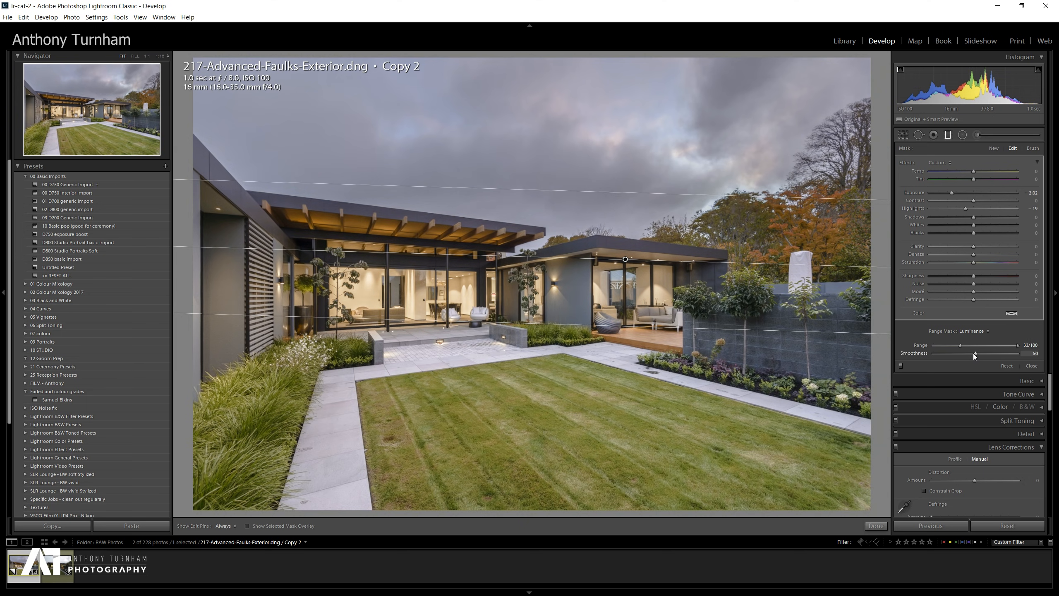
pyautogui.moveTo(975, 353); pyautogui.dragTo(999, 353)
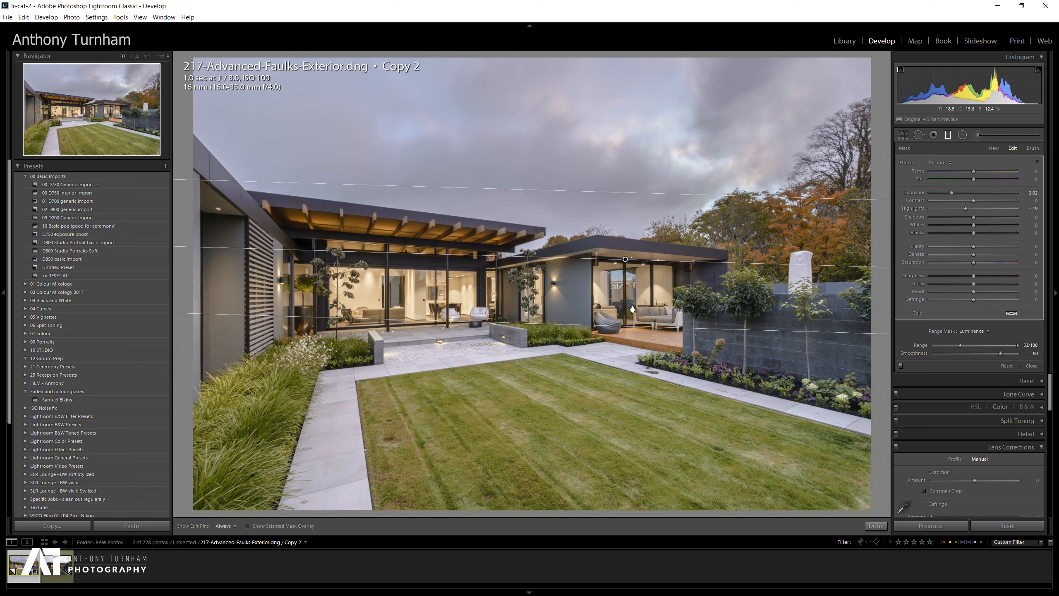
pyautogui.moveTo(632, 309); pyautogui.dragTo(638, 309)
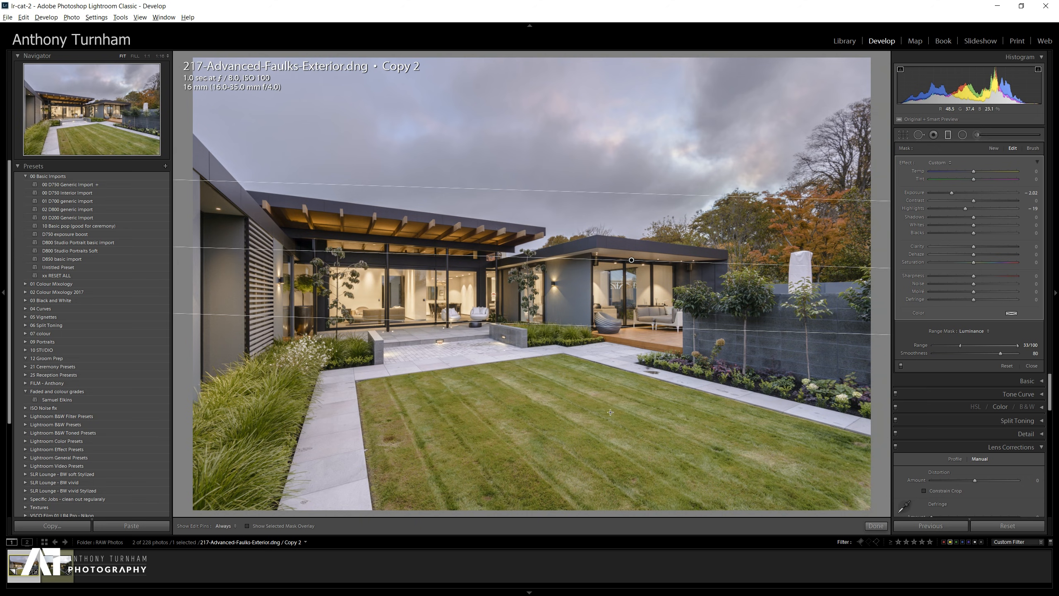
# Draw a second graduated filter upward from the lawn and set its exposure to -1.07 and highlights to -14.
pyautogui.moveTo(610, 473); pyautogui.dragTo(607, 309)
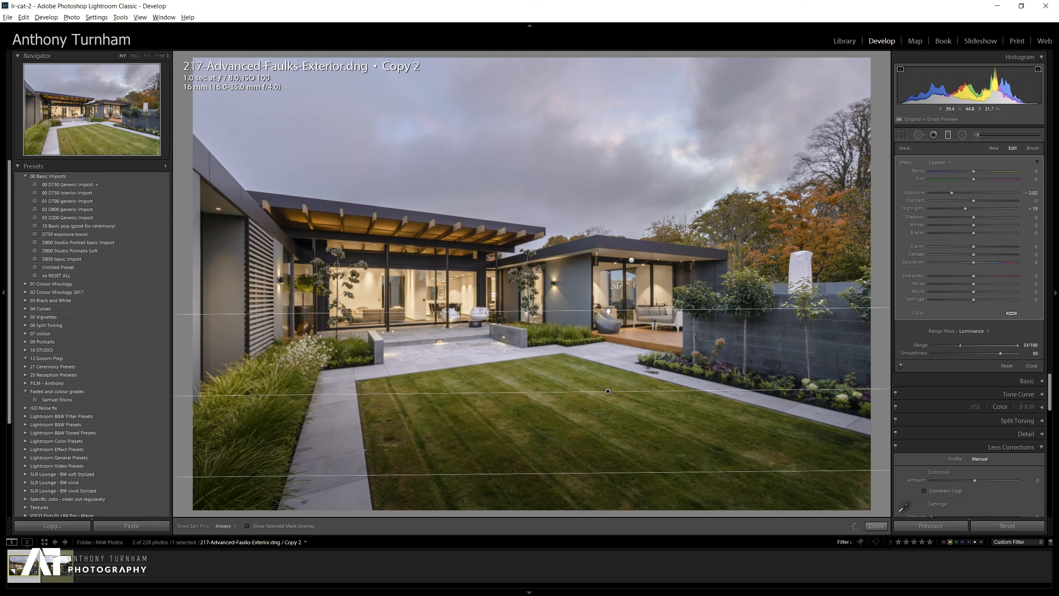
pyautogui.click(968, 210)
pyautogui.click(961, 192)
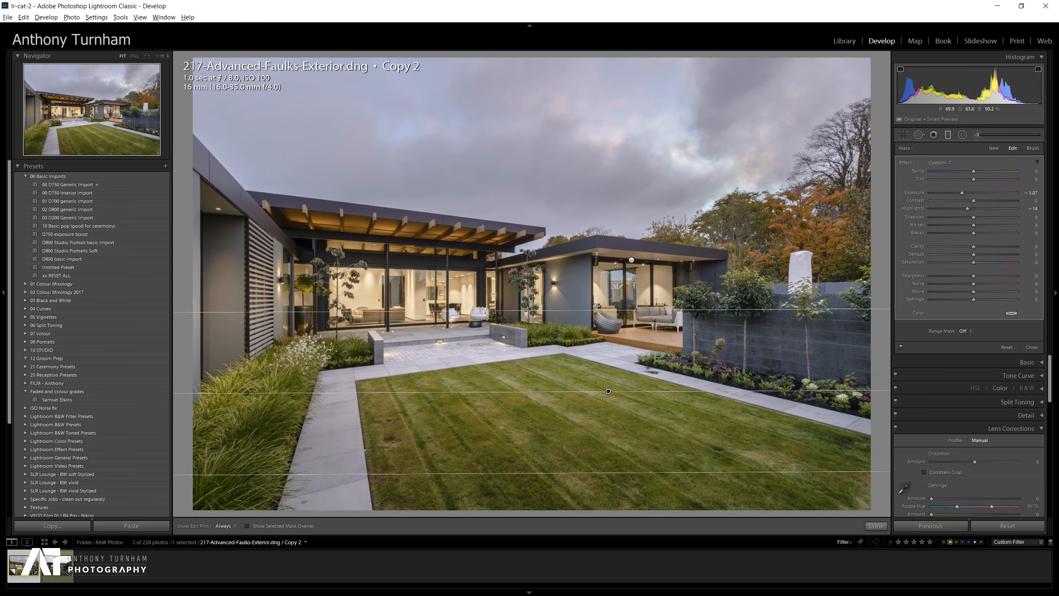
# Set the second graduated filter's contrast to -76, exposure to -1.29 and saturation to -18, nudging its position slightly.
pyautogui.moveTo(597, 311); pyautogui.dragTo(596, 299)
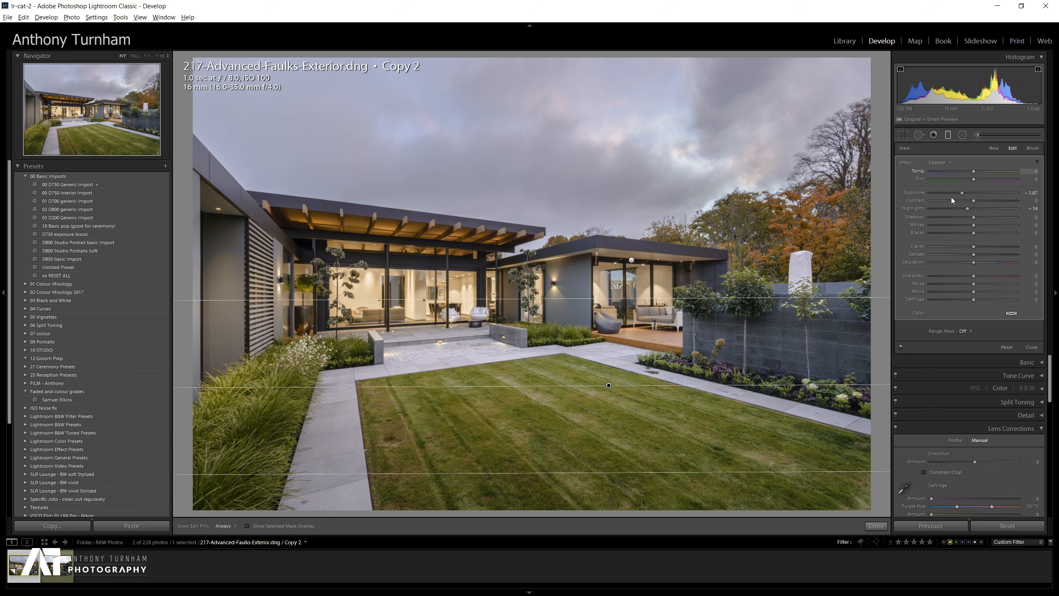
pyautogui.moveTo(973, 199); pyautogui.dragTo(974, 200)
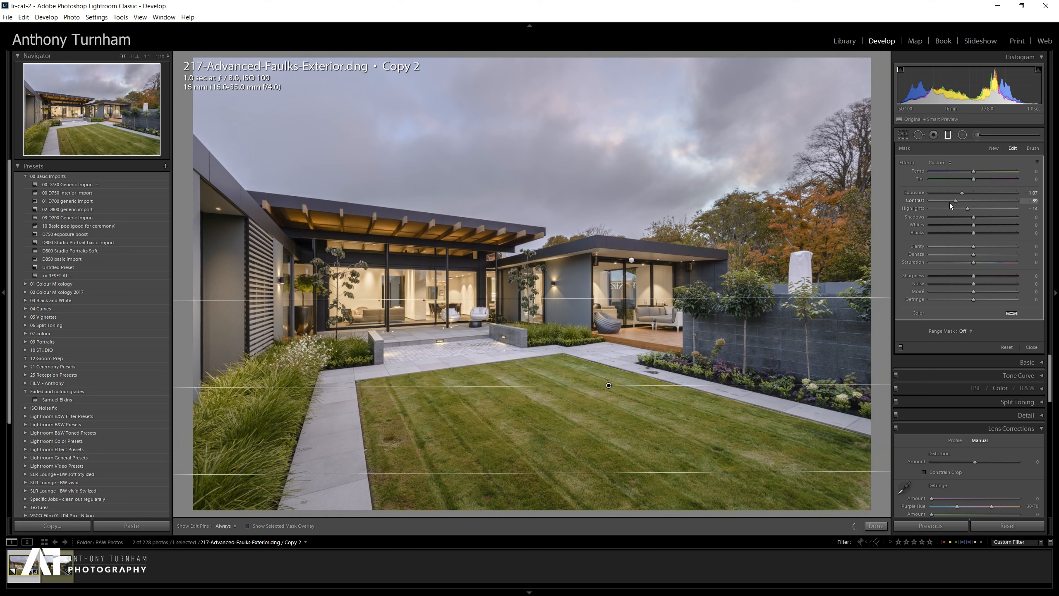
pyautogui.moveTo(939, 205); pyautogui.dragTo(943, 204)
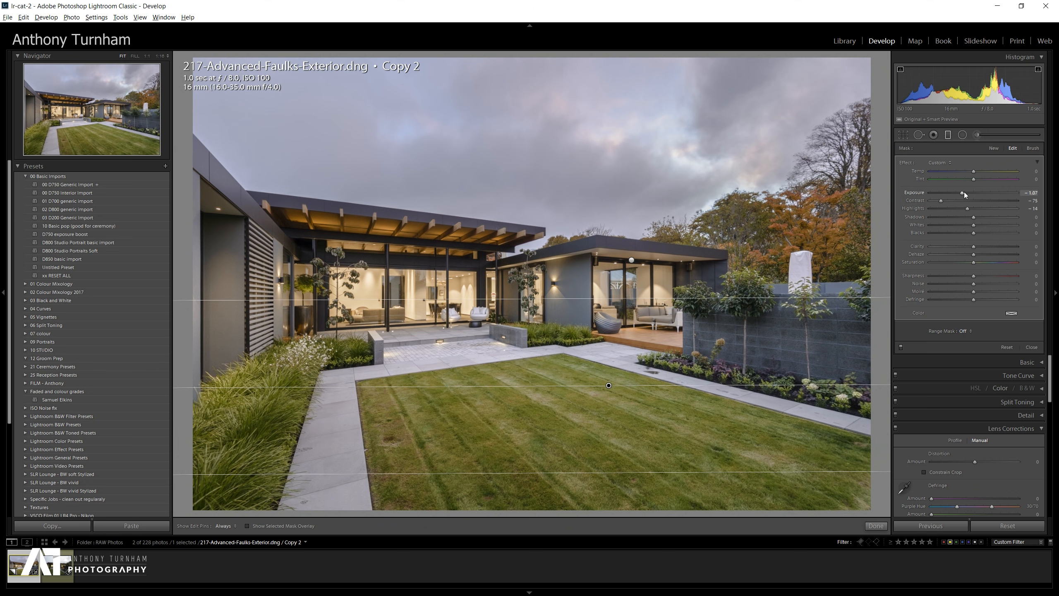
pyautogui.moveTo(961, 192); pyautogui.dragTo(962, 192)
pyautogui.moveTo(609, 386)
pyautogui.mouseDown()
pyautogui.moveTo(647, 563)
pyautogui.moveTo(623, 396)
pyautogui.mouseUp()
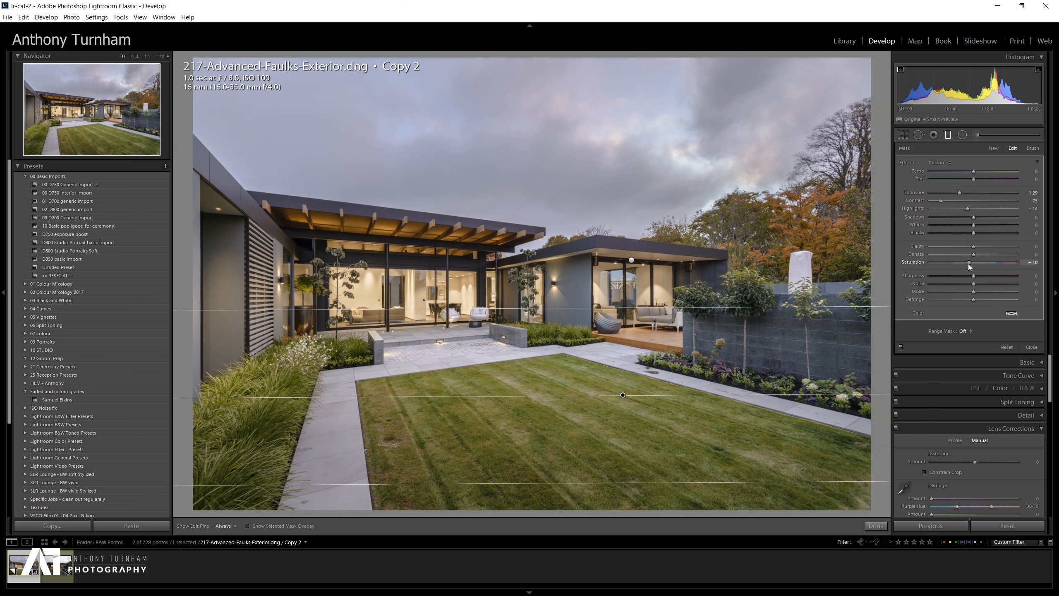
pyautogui.moveTo(969, 264); pyautogui.dragTo(970, 264)
pyautogui.moveTo(960, 193); pyautogui.dragTo(962, 194)
# Draw a large inverted radial filter around the house and set its exposure to 0.34.
pyautogui.click(963, 134)
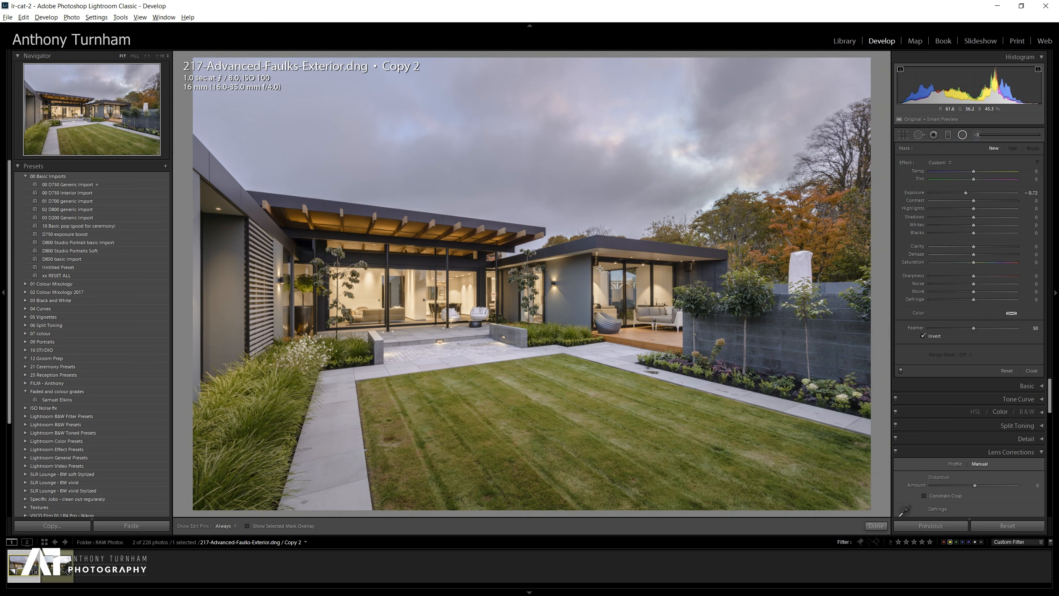
pyautogui.moveTo(502, 294); pyautogui.dragTo(878, 417)
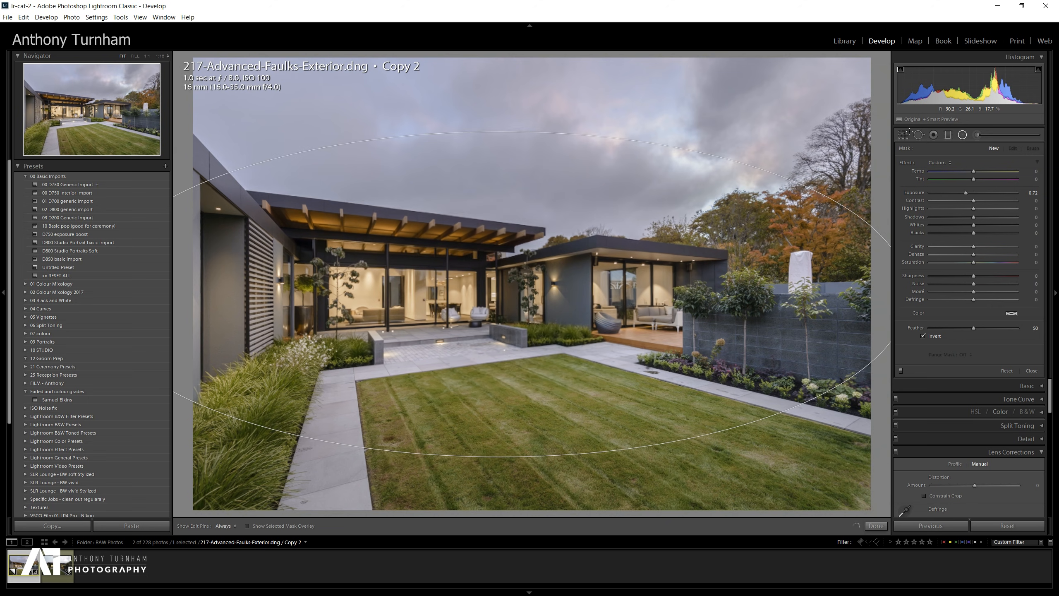
pyautogui.doubleClick(967, 192)
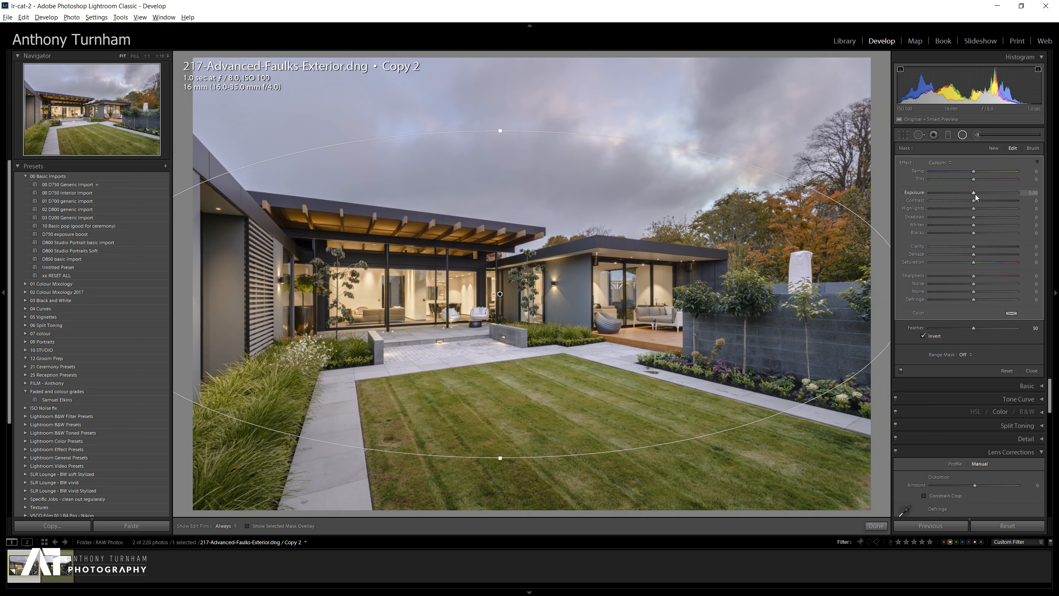
pyautogui.moveTo(977, 193); pyautogui.dragTo(979, 194)
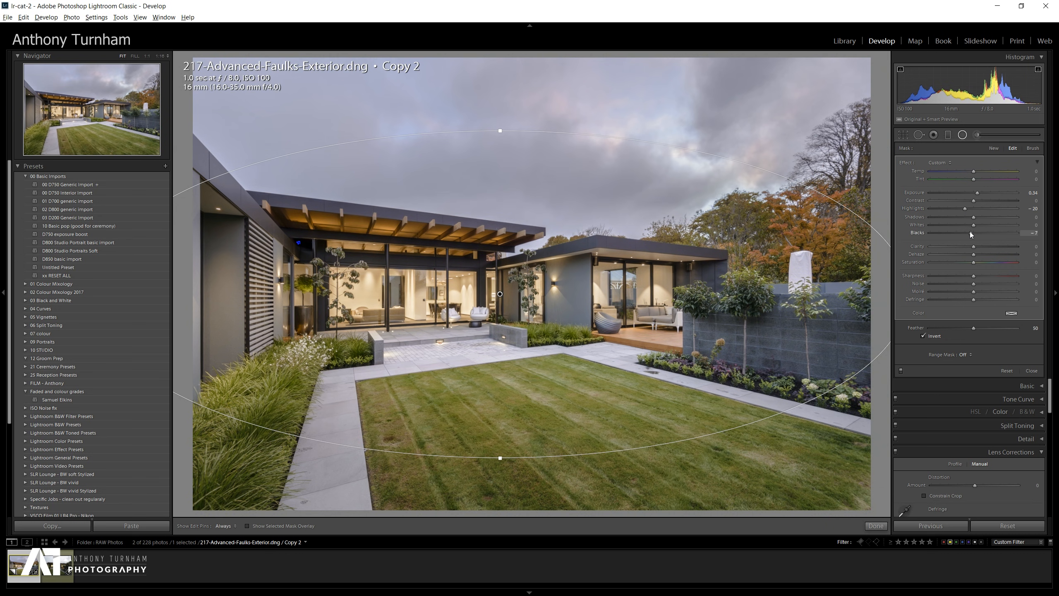
# Set the radial filter's blacks to -1 and clarity to 22, minimizing a backup console window that popped up.
pyautogui.moveTo(971, 235); pyautogui.dragTo(967, 235)
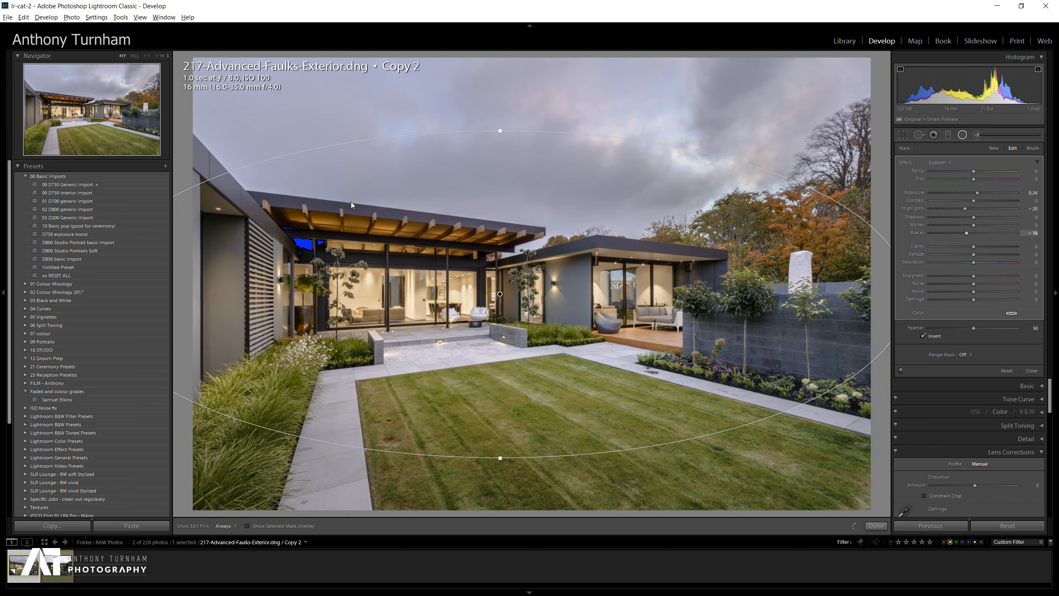
pyautogui.click(968, 234)
pyautogui.moveTo(968, 232); pyautogui.dragTo(970, 233)
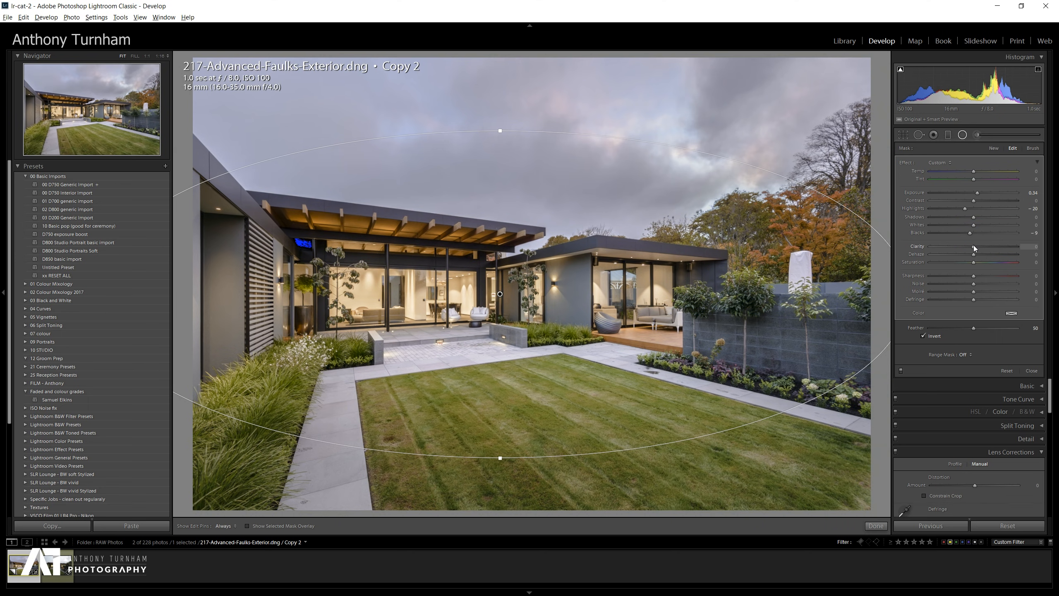
pyautogui.moveTo(975, 248); pyautogui.dragTo(981, 249)
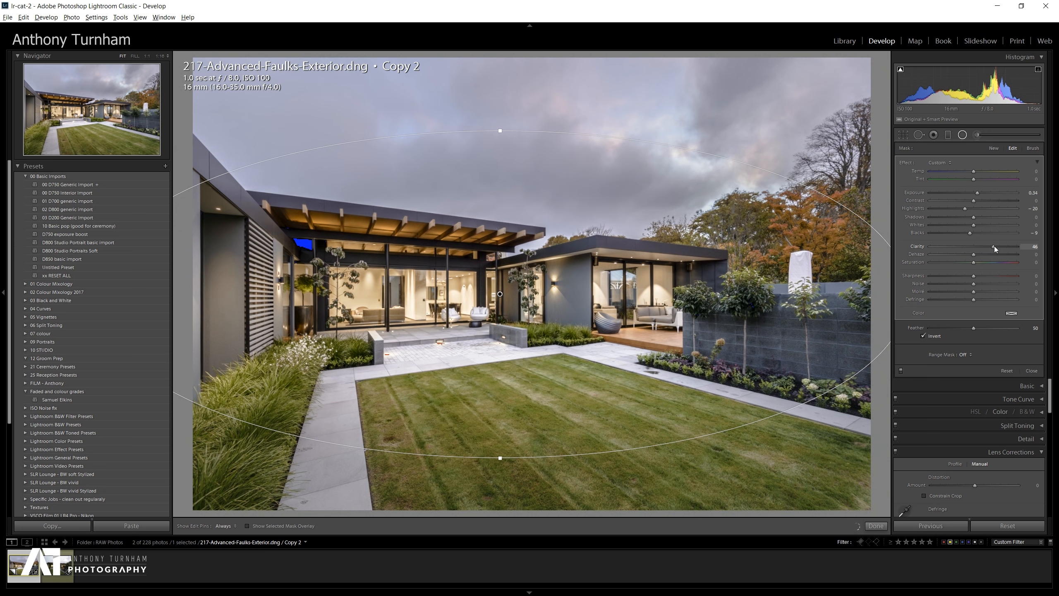
pyautogui.moveTo(965, 249); pyautogui.dragTo(976, 248)
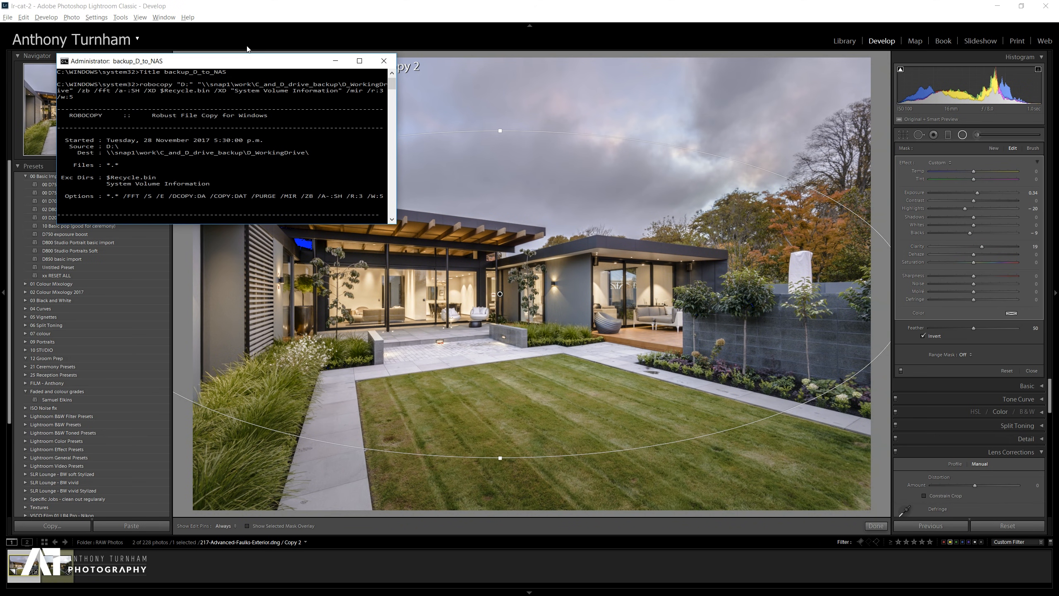
pyautogui.click(335, 60)
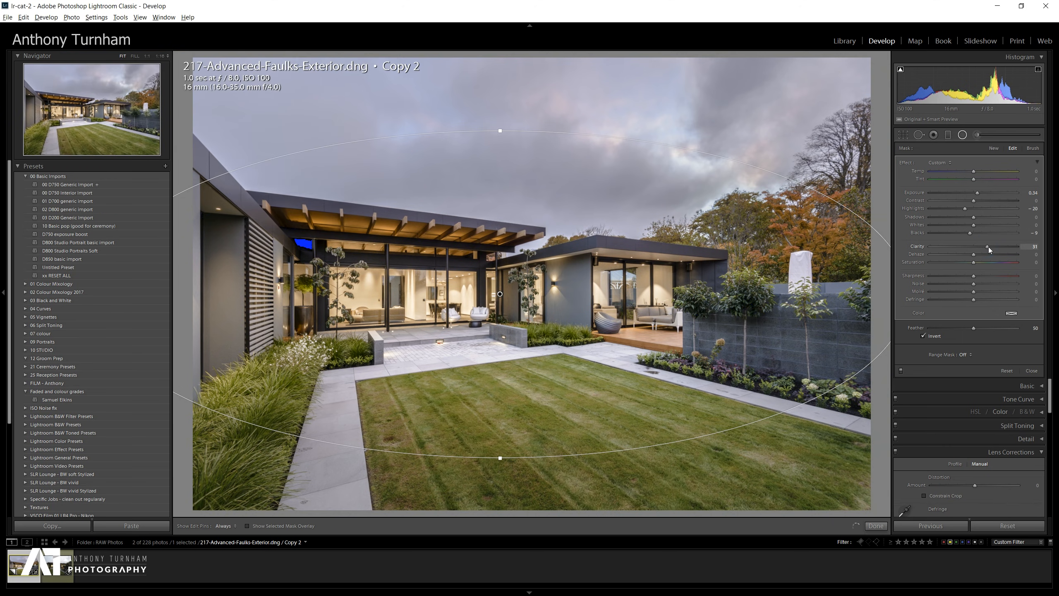
pyautogui.moveTo(983, 247); pyautogui.dragTo(973, 235)
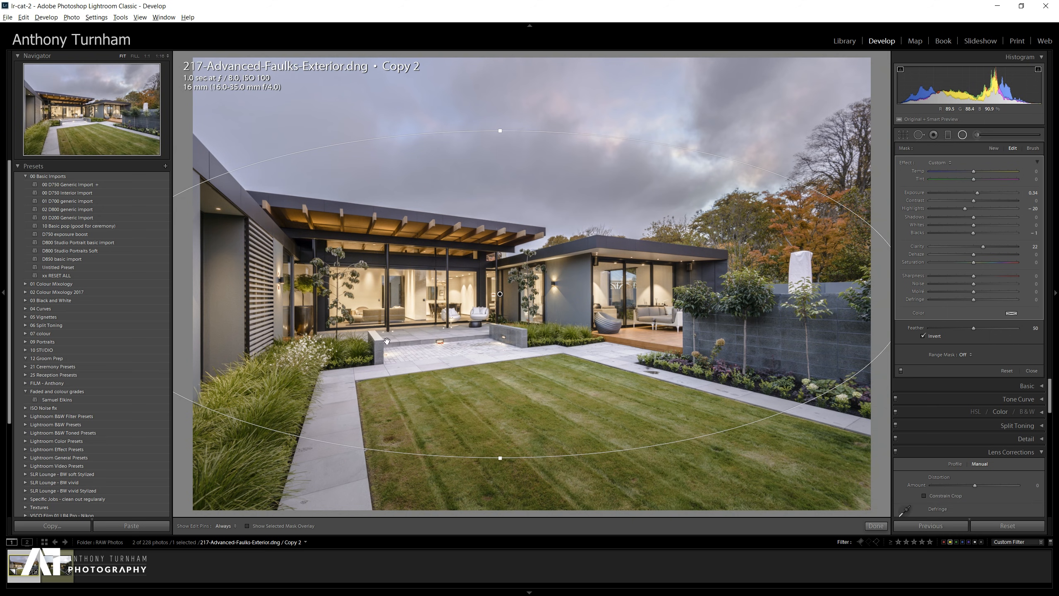
# Draw a second radial filter and position it over the patio in front of the house.
pyautogui.moveTo(632, 471); pyautogui.dragTo(795, 518)
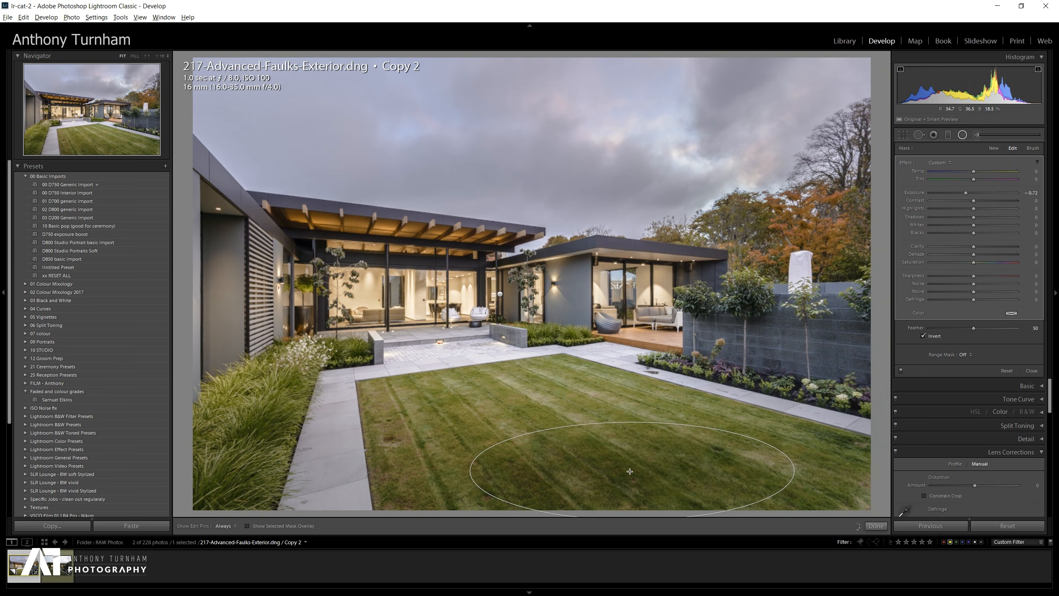
pyautogui.moveTo(631, 470); pyautogui.dragTo(437, 350)
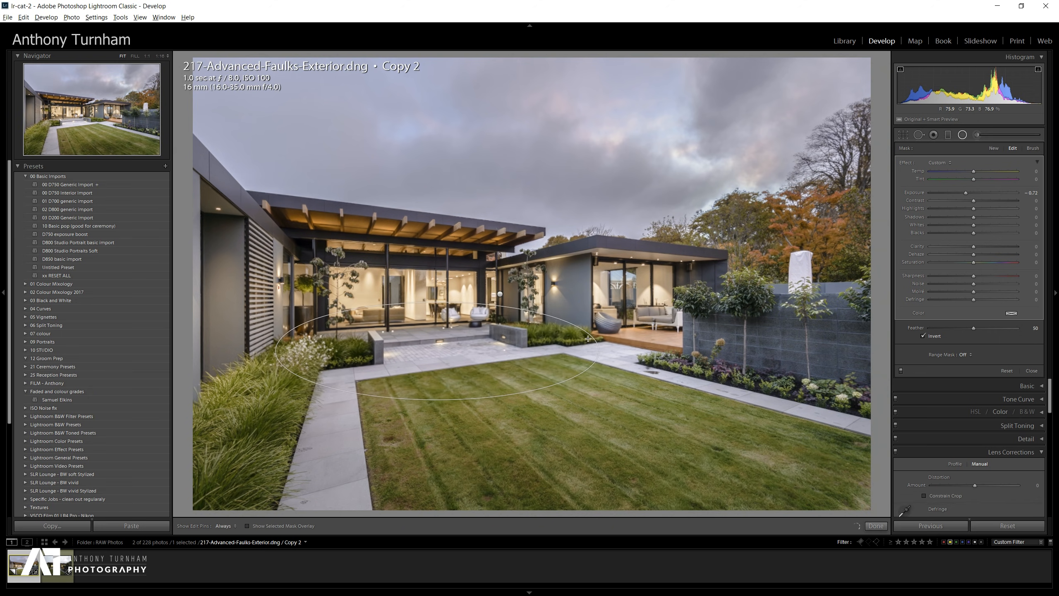
pyautogui.moveTo(637, 347); pyautogui.dragTo(636, 351)
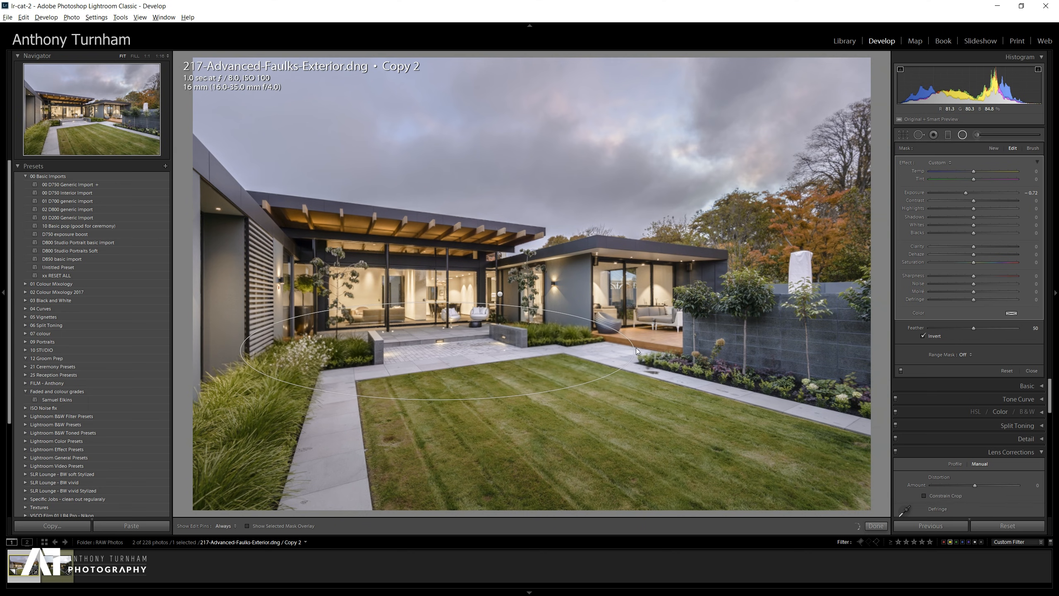
pyautogui.moveTo(437, 352); pyautogui.dragTo(467, 355)
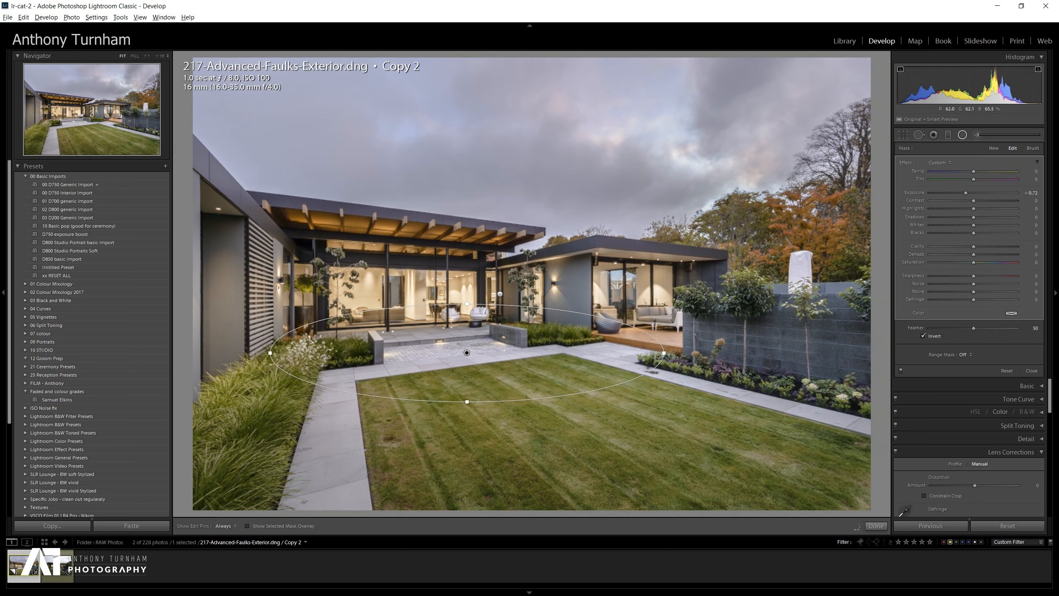
pyautogui.click(963, 136)
pyautogui.click(963, 135)
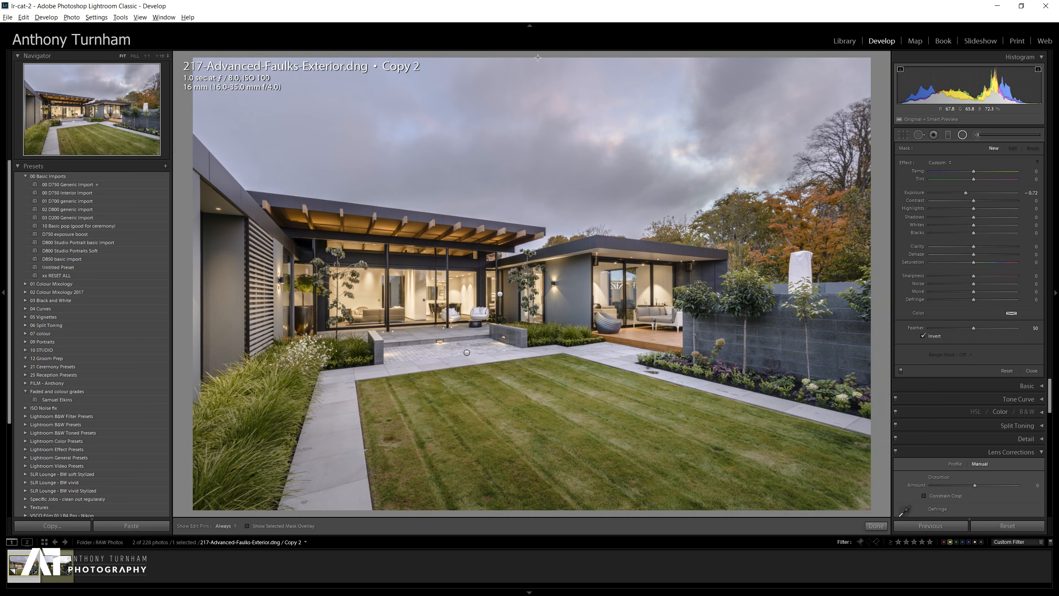
# Try a third radial filter over the upper scene with raised shadows, whites and saturation, then delete it.
pyautogui.moveTo(537, 57); pyautogui.dragTo(925, 269)
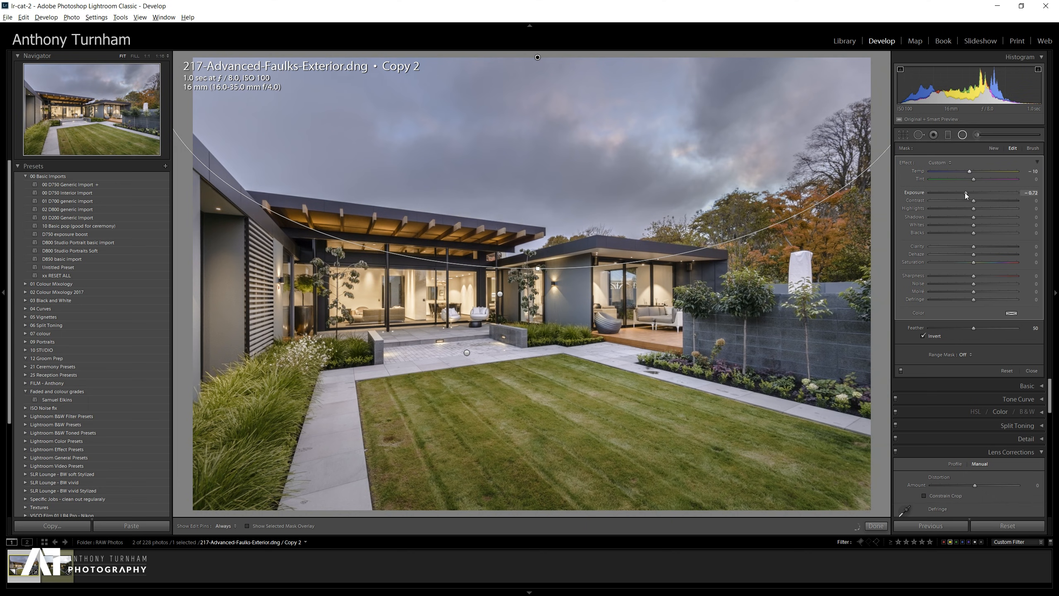
pyautogui.moveTo(962, 193); pyautogui.dragTo(963, 192)
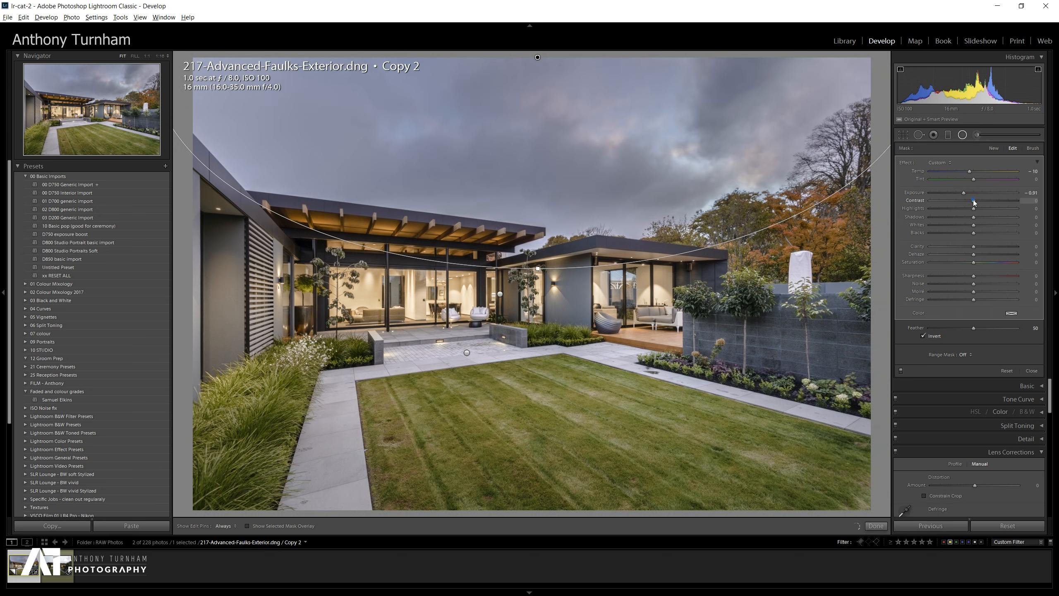
pyautogui.moveTo(1008, 202); pyautogui.dragTo(977, 202)
pyautogui.moveTo(978, 217); pyautogui.dragTo(988, 221)
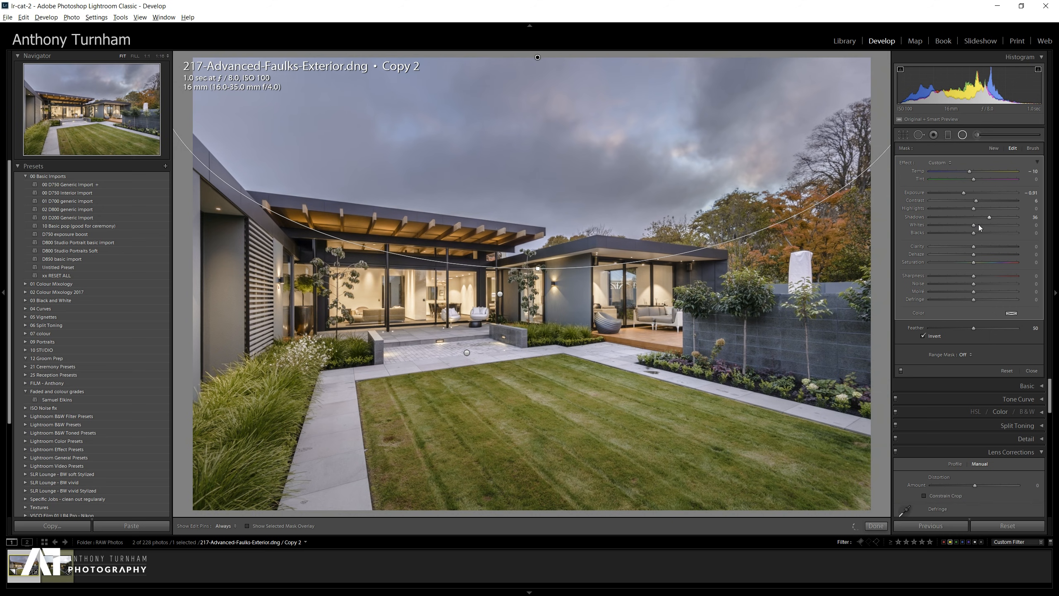
pyautogui.moveTo(972, 225); pyautogui.dragTo(984, 225)
pyautogui.moveTo(975, 262); pyautogui.dragTo(976, 262)
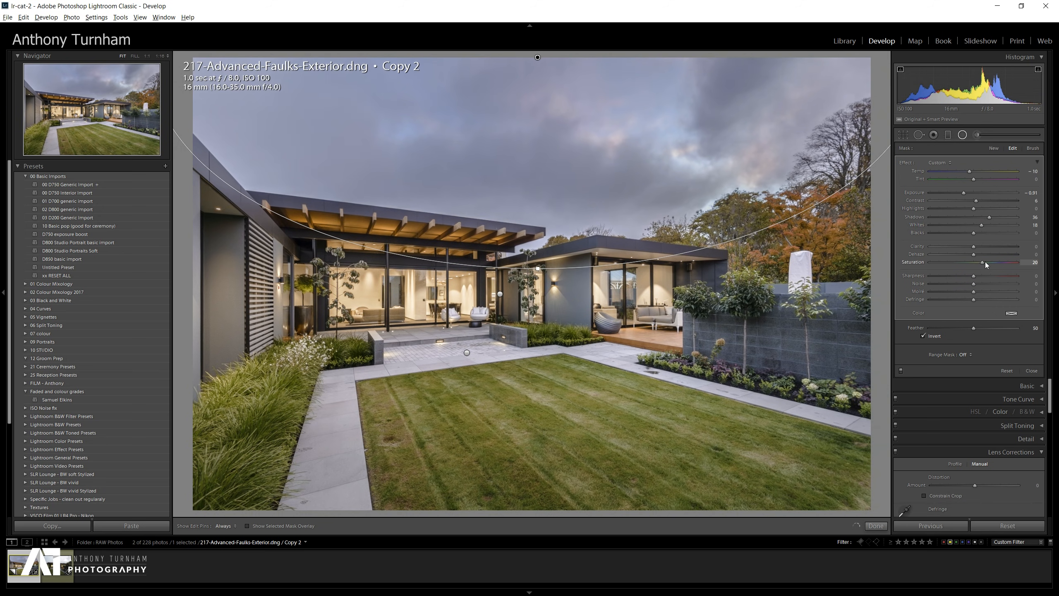
pyautogui.moveTo(1028, 271); pyautogui.dragTo(980, 272)
pyautogui.moveTo(521, 59); pyautogui.dragTo(530, 61)
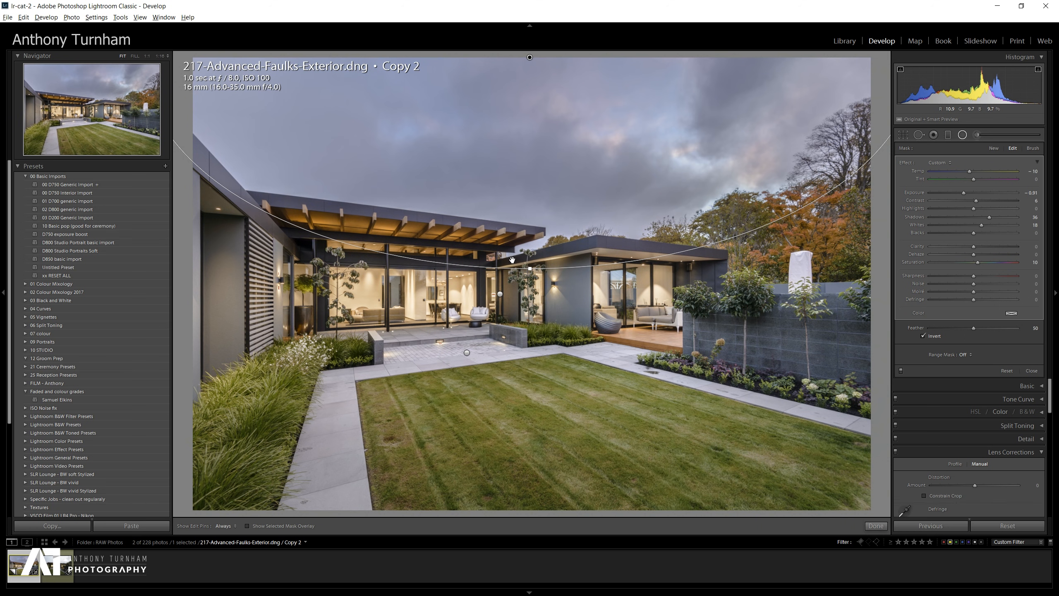
pyautogui.press('Delete')
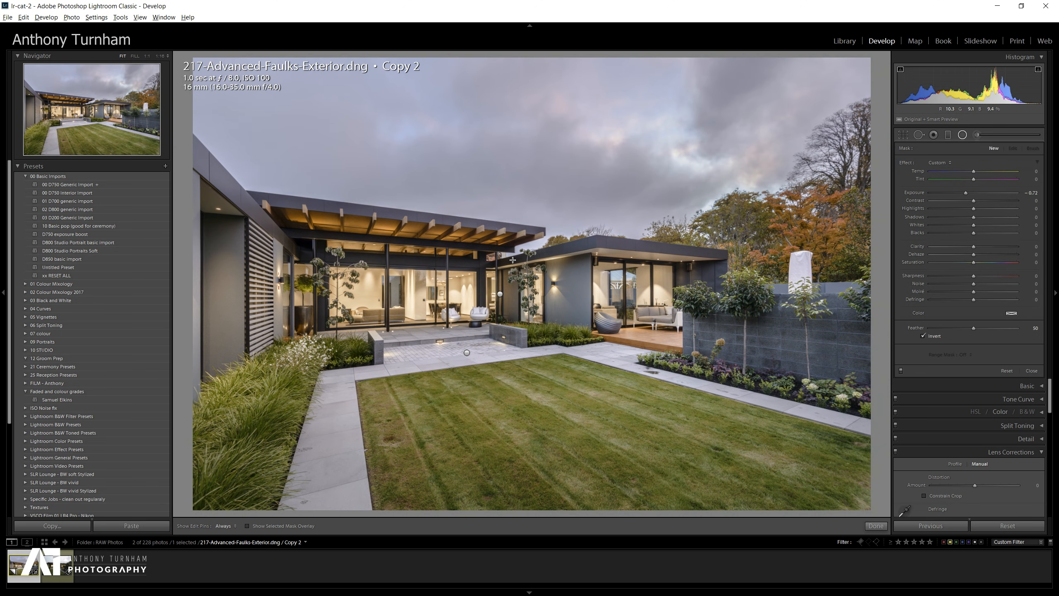
# Crop the photo to a wide panoramic custom aspect, trimming sky and foreground lawn.
pyautogui.click(904, 134)
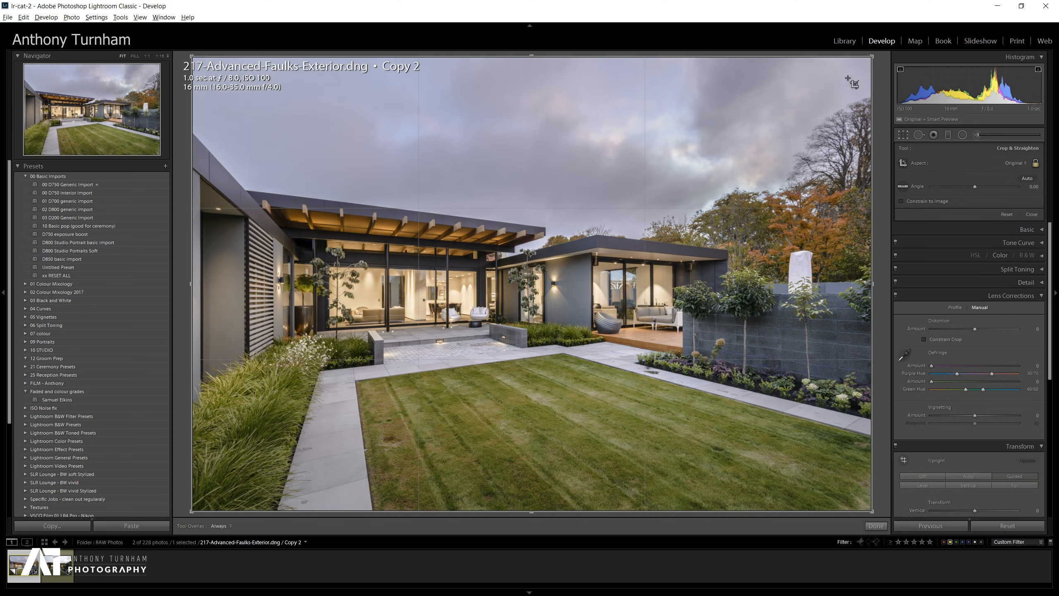
pyautogui.press('r')
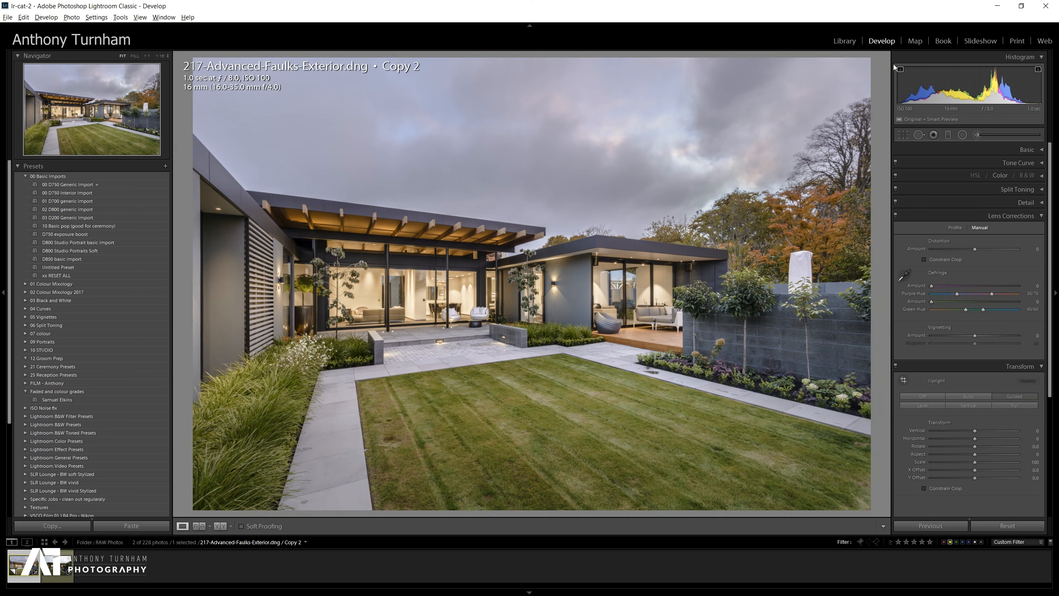
pyautogui.click(918, 135)
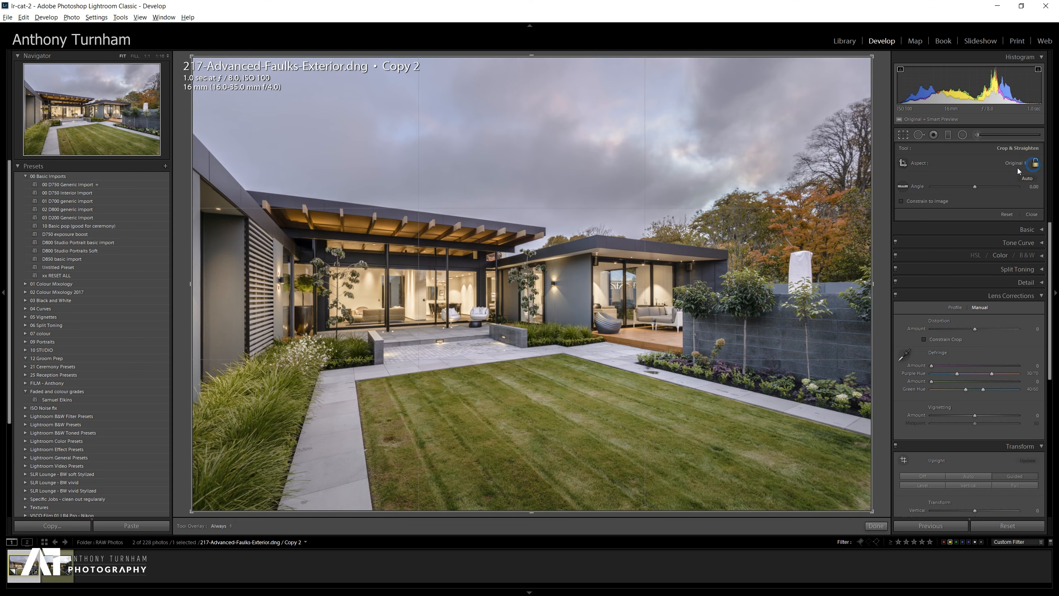
pyautogui.moveTo(733, 56); pyautogui.dragTo(735, 78)
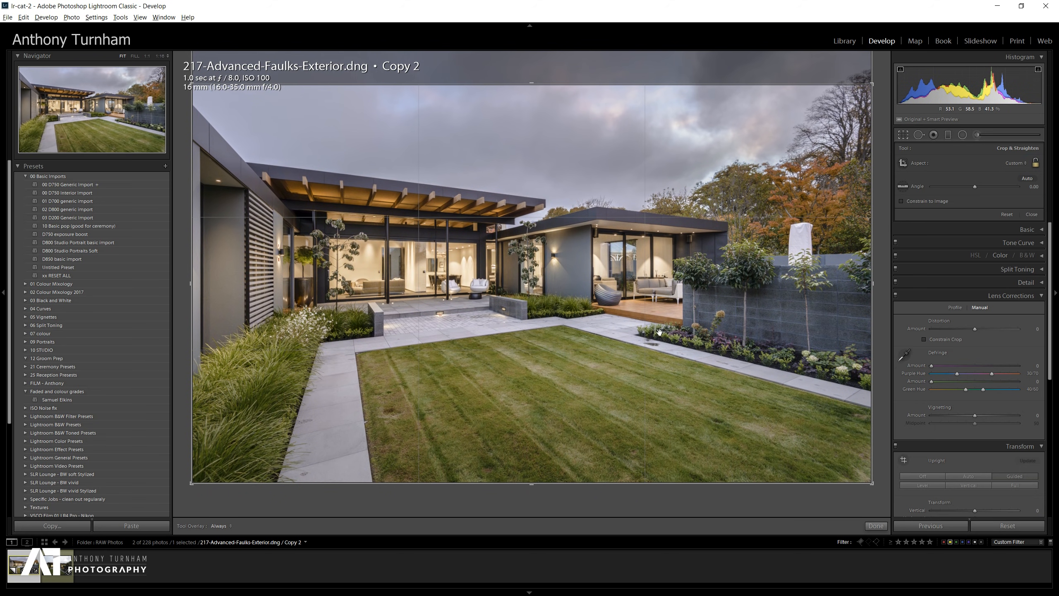
pyautogui.moveTo(576, 485); pyautogui.dragTo(591, 445)
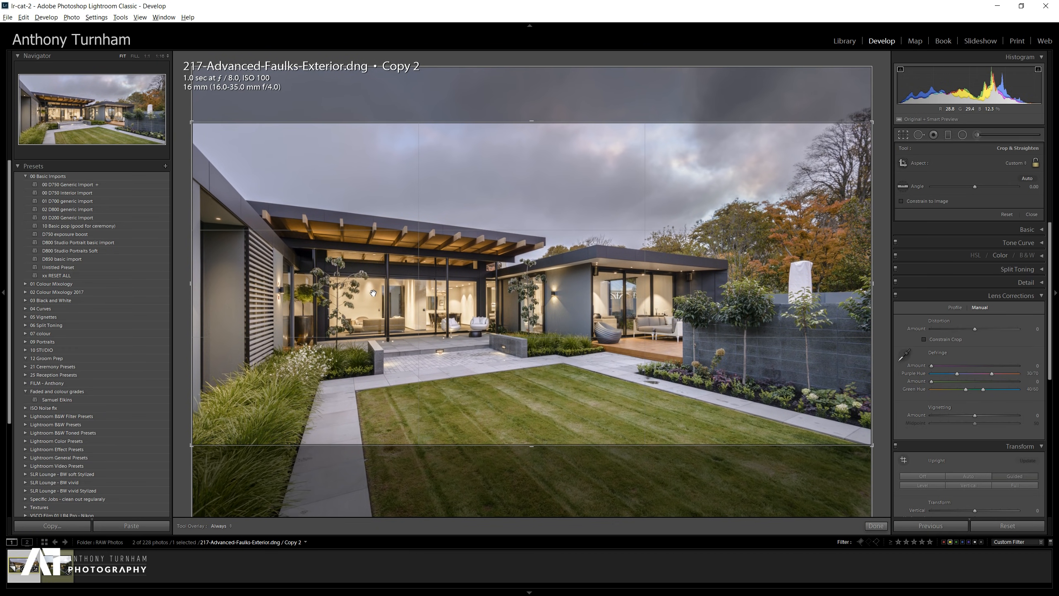
pyautogui.press('Return')
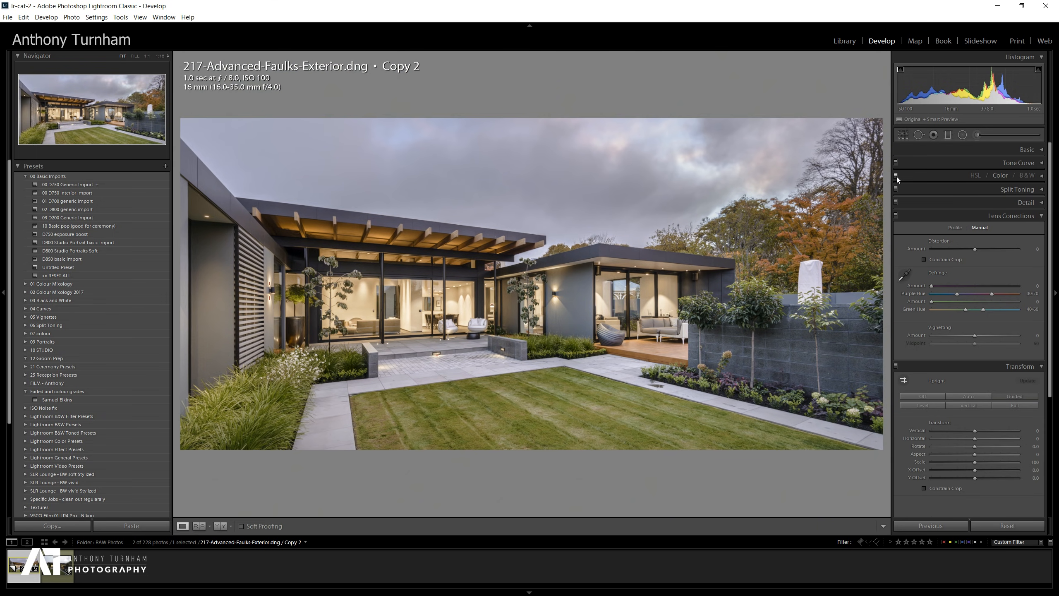
# Preview the cropped photo in Lights Out mode.
pyautogui.press('l')
pyautogui.press('l')
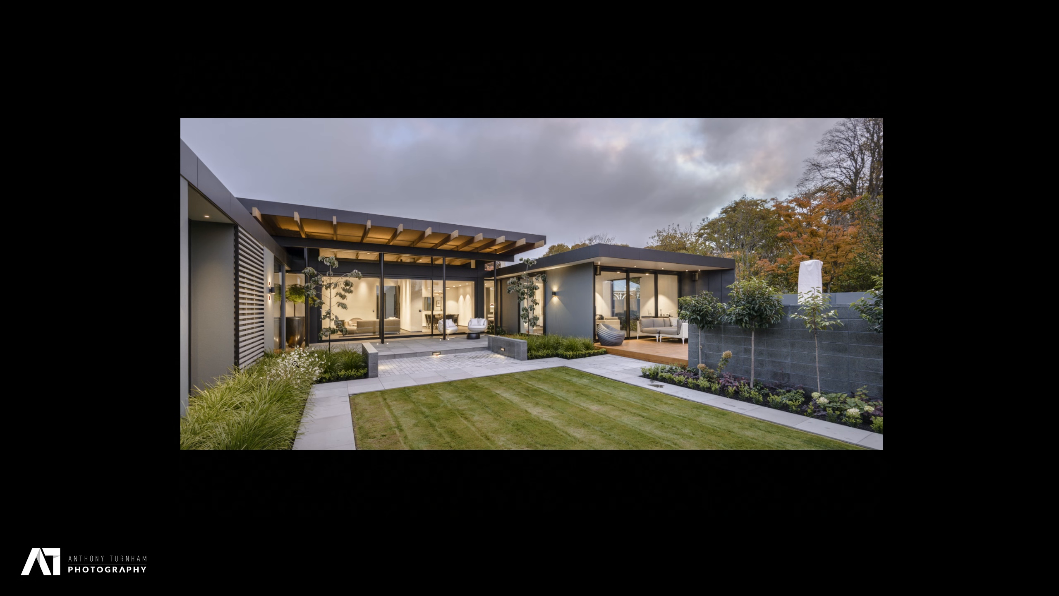
pyautogui.press('l')
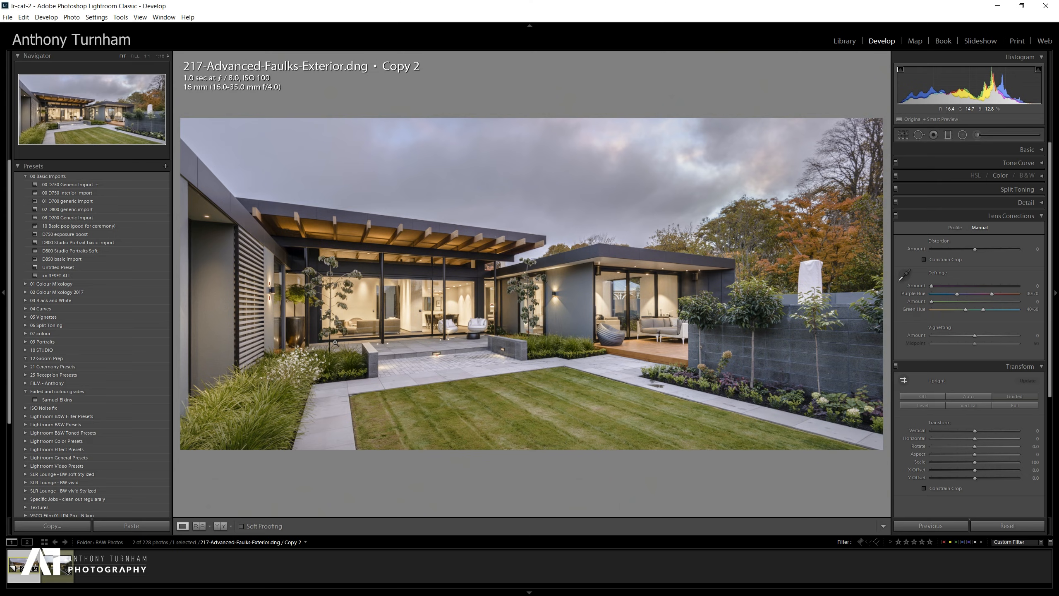
# Try trimming the crop's right edge inward, then widen it back to the full panoramic width.
pyautogui.click(902, 135)
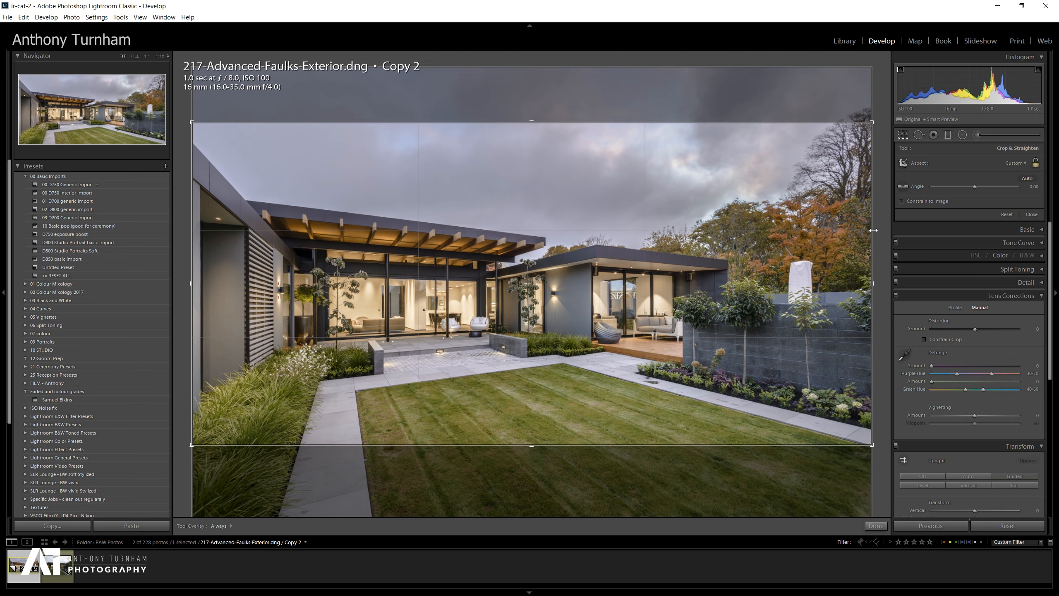
pyautogui.moveTo(874, 230)
pyautogui.mouseDown()
pyautogui.moveTo(832, 221)
pyautogui.moveTo(874, 228)
pyautogui.mouseUp()
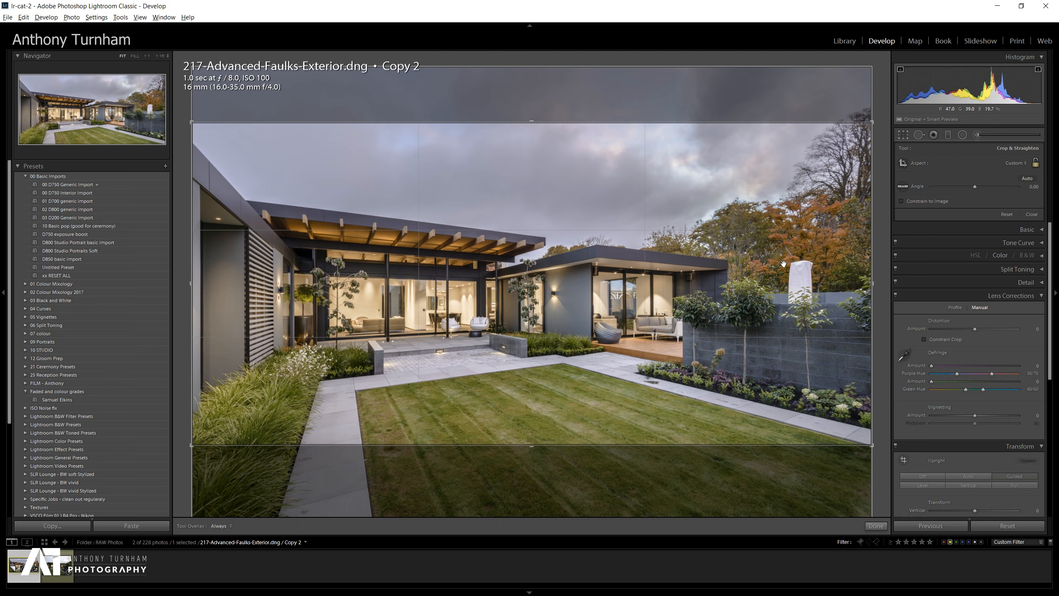
pyautogui.moveTo(873, 279); pyautogui.dragTo(832, 271)
pyautogui.click(877, 526)
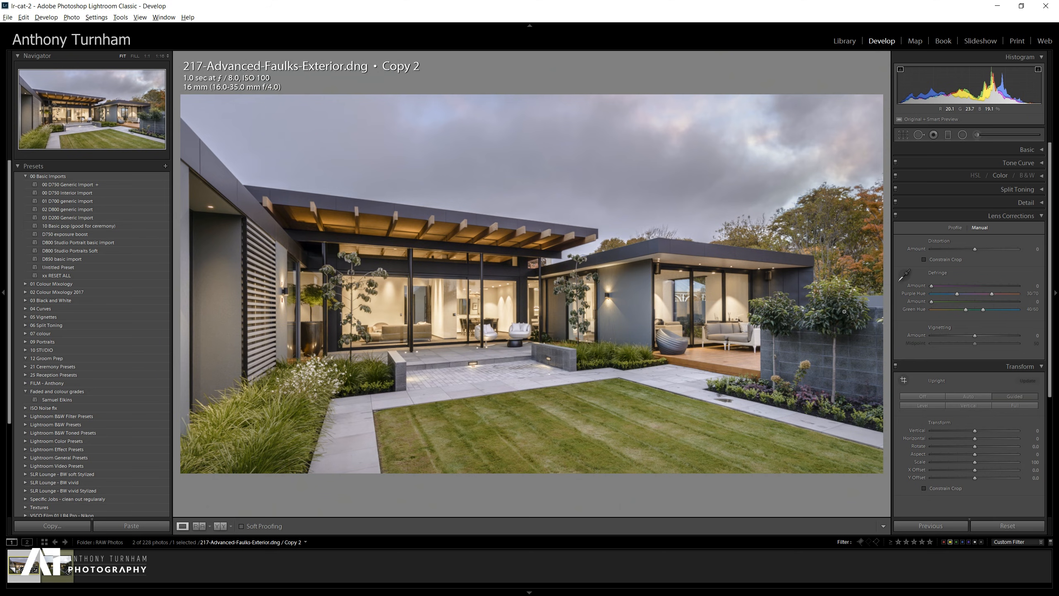
pyautogui.click(903, 135)
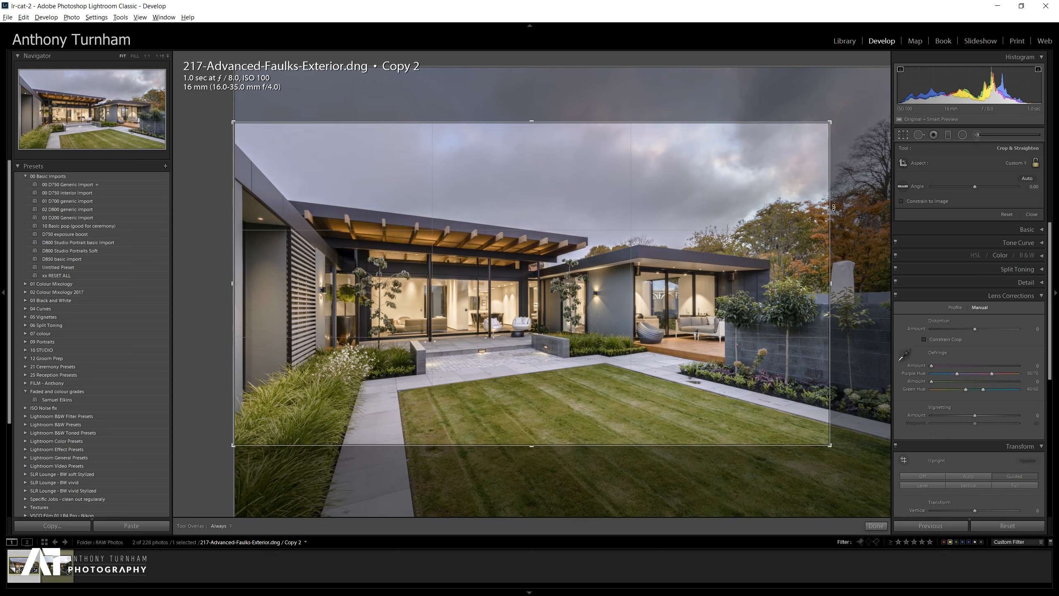
pyautogui.moveTo(828, 204); pyautogui.dragTo(873, 202)
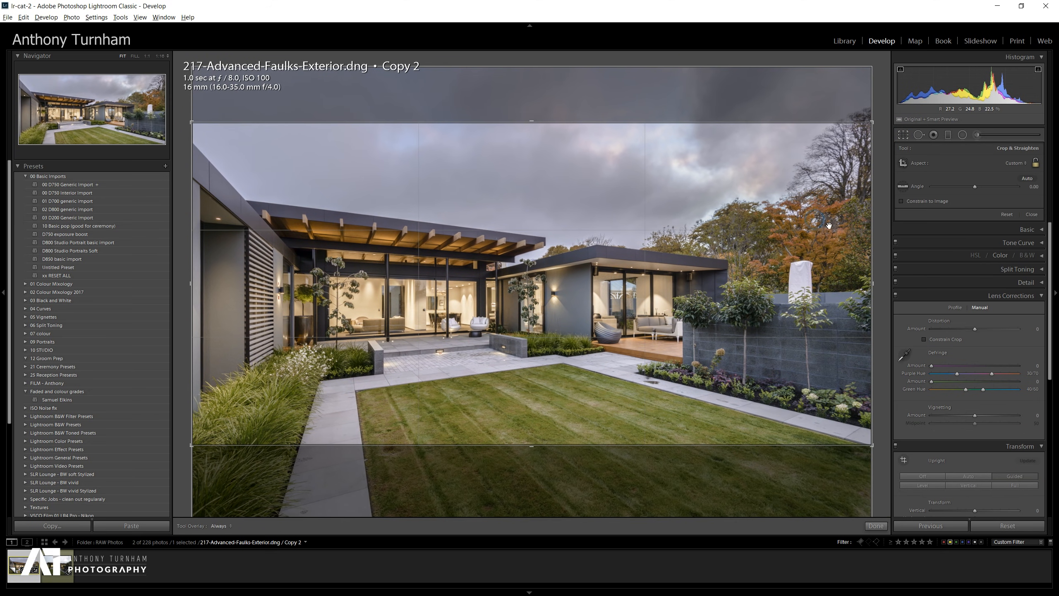
pyautogui.press('Return')
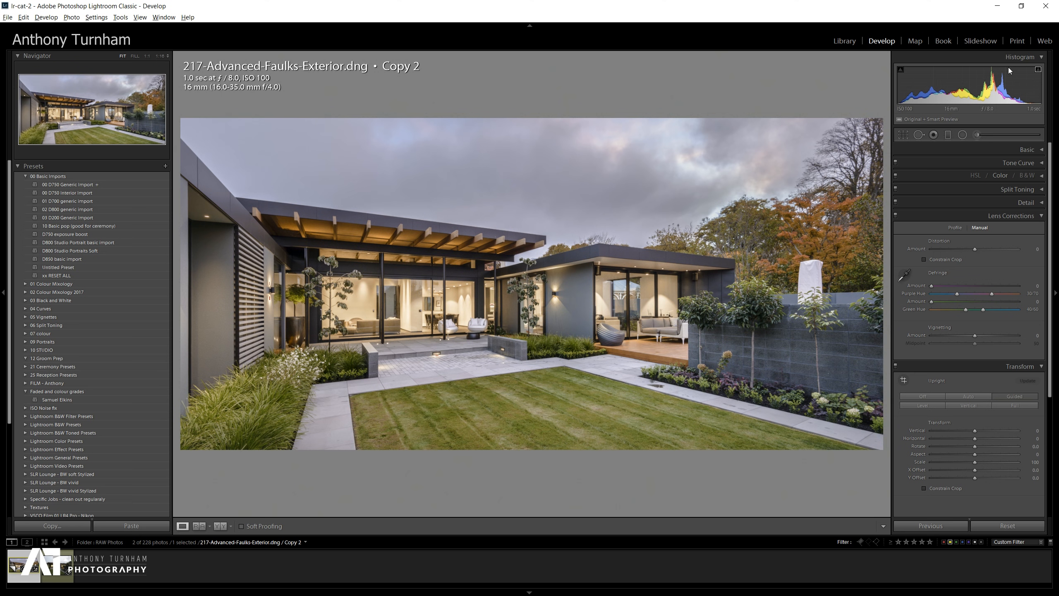
# Raise the contrast slightly in the Basic tone settings.
pyautogui.click(1035, 150)
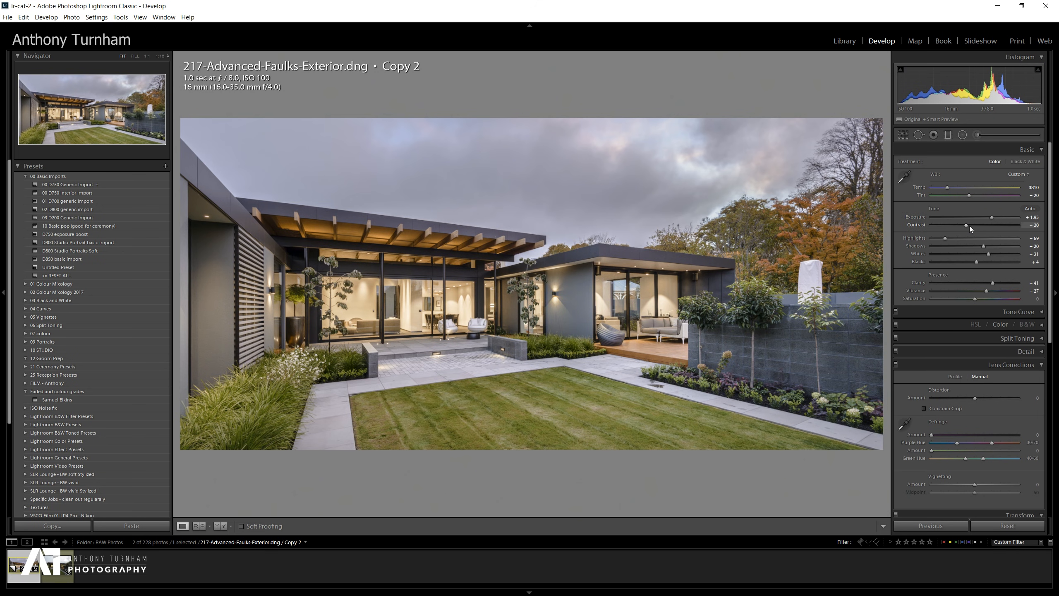
pyautogui.moveTo(968, 226); pyautogui.dragTo(975, 225)
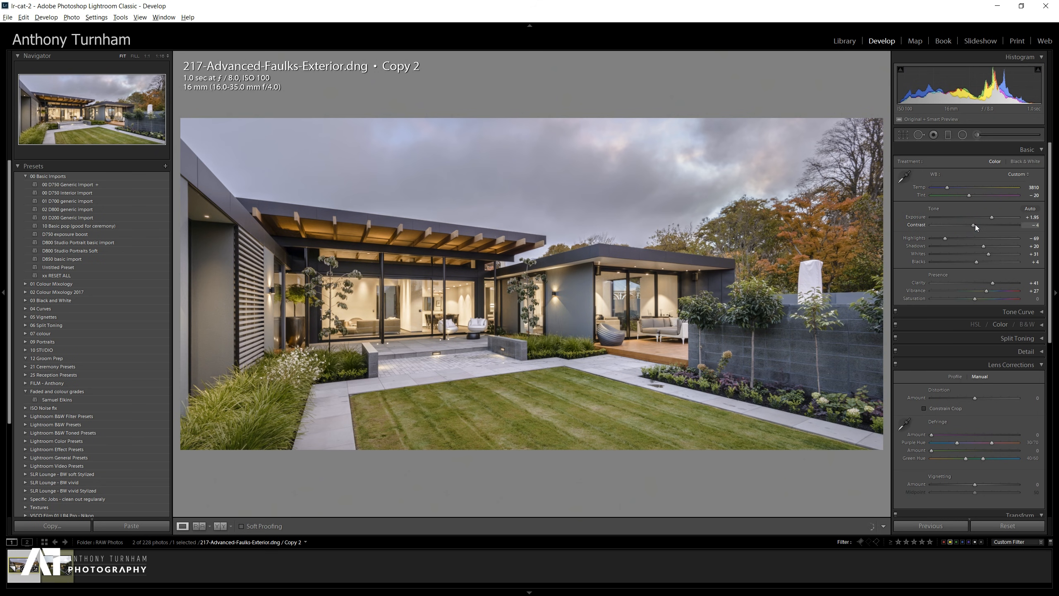
pyautogui.moveTo(975, 225); pyautogui.dragTo(983, 225)
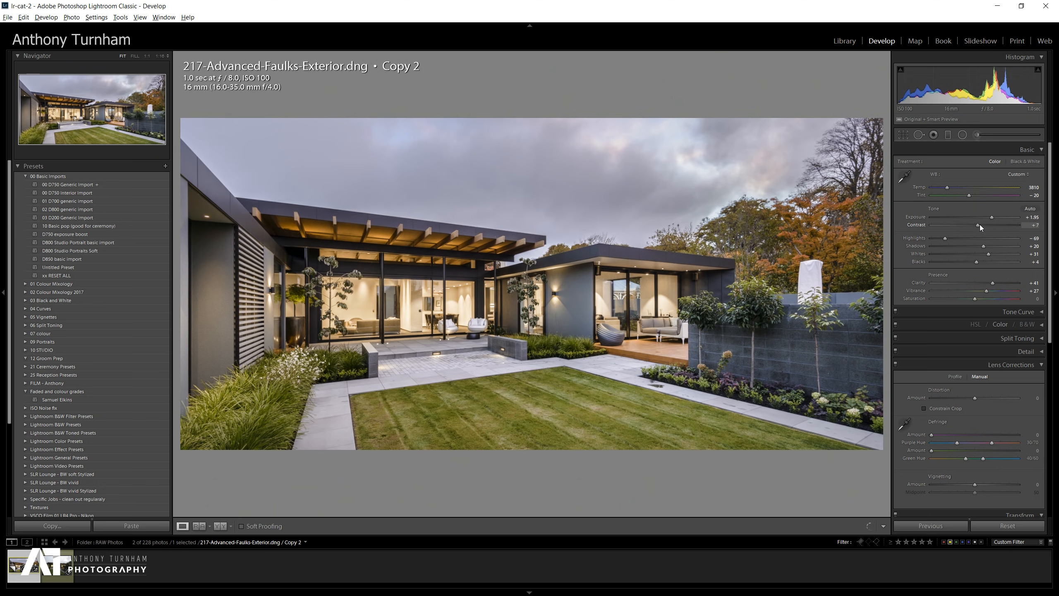
# Create a virtual copy of the photo and reset all of its develop settings.
pyautogui.hotkey('ctrl', "'")
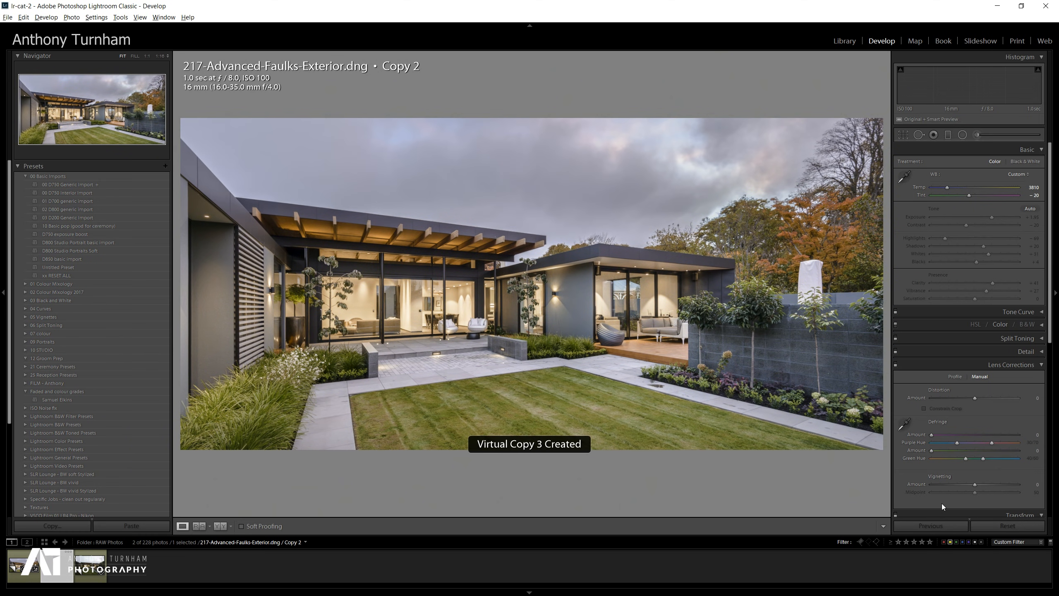
pyautogui.click(1016, 525)
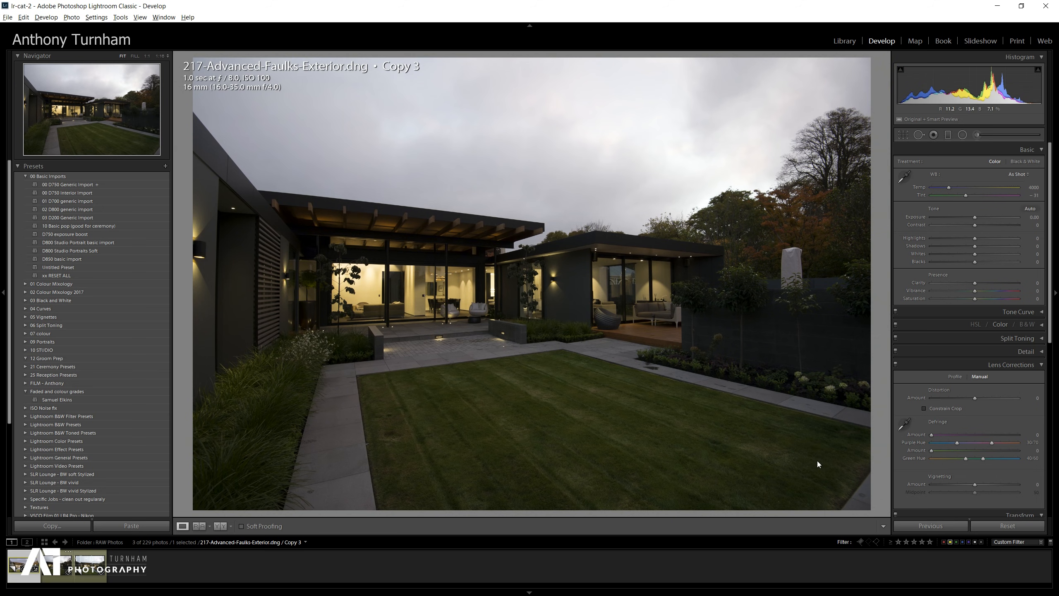
# Compare the edited copy against the reset original copy in Lights Out mode.
pyautogui.press('Left')
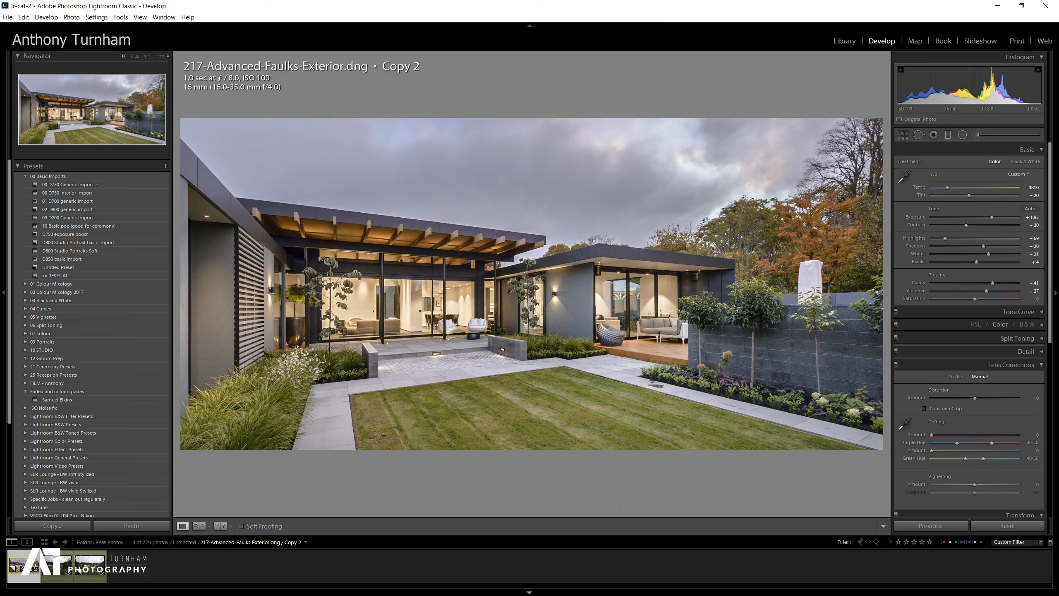
pyautogui.press('l')
pyautogui.press('l')
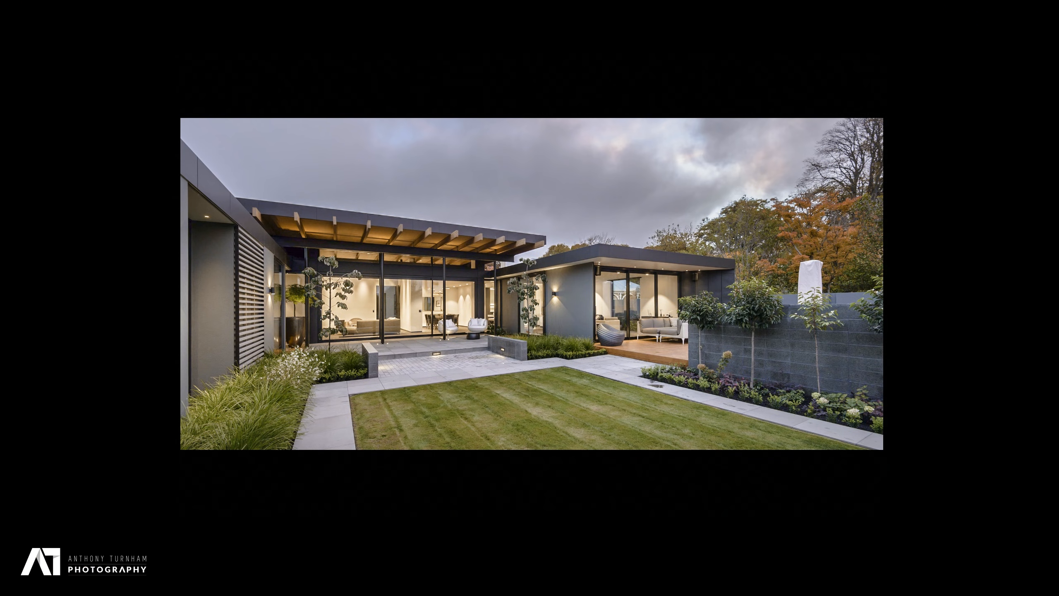
pyautogui.press('Right')
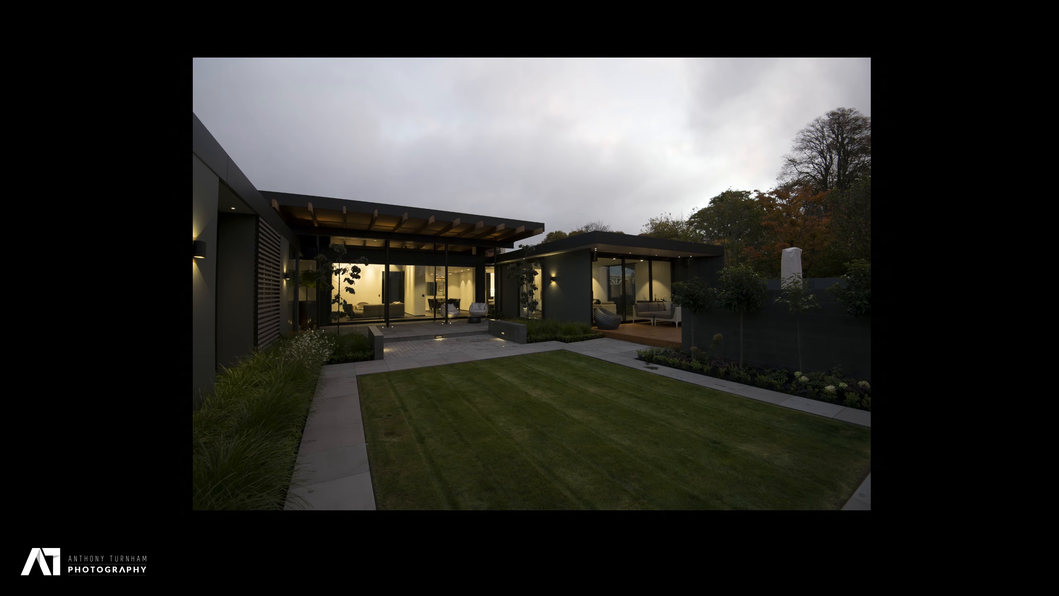
pyautogui.press('Left')
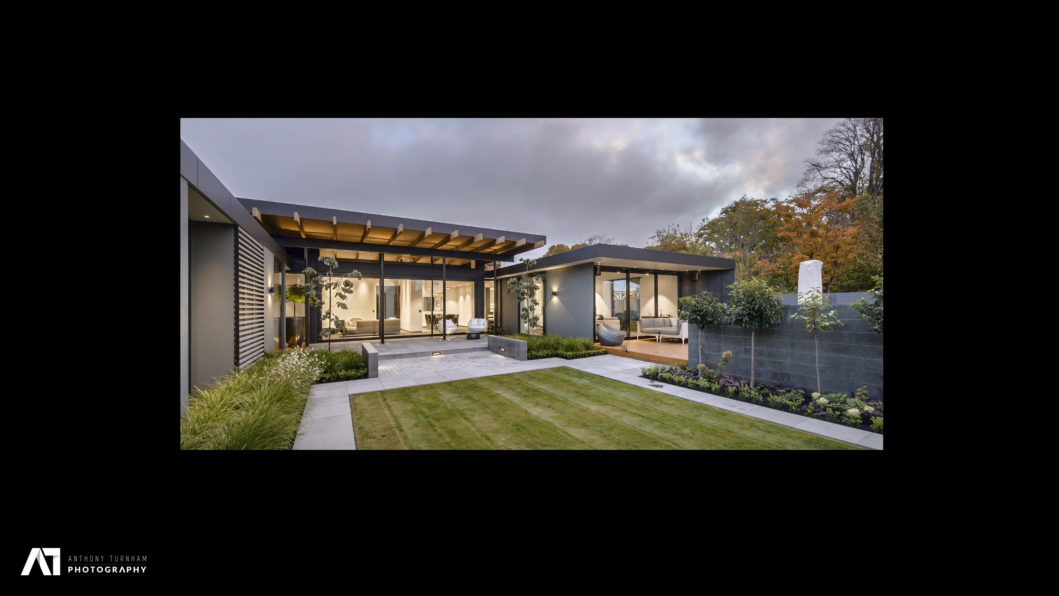
pyautogui.press('Right')
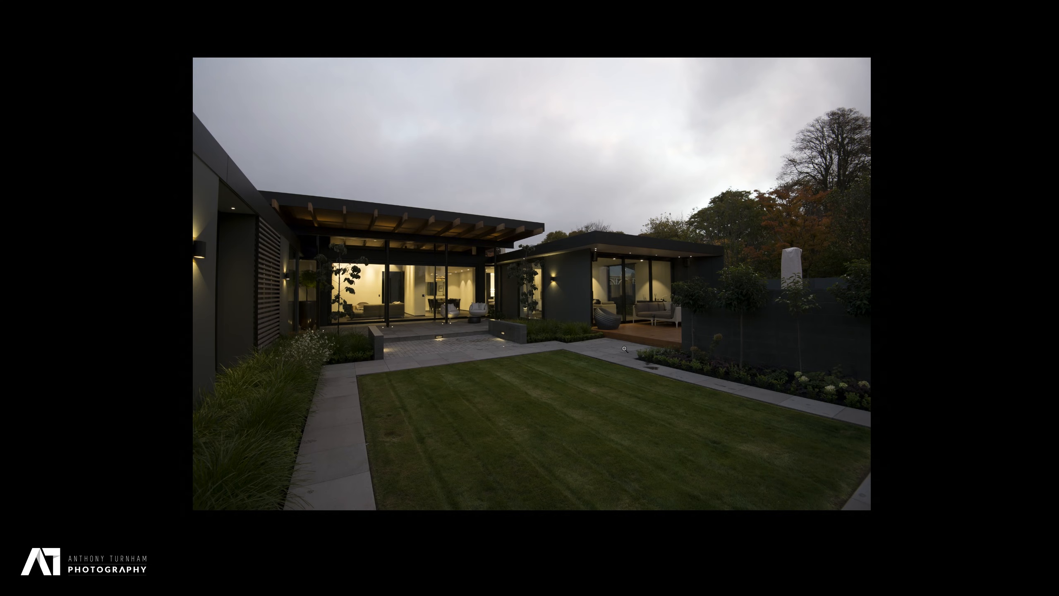
pyautogui.press('Left')
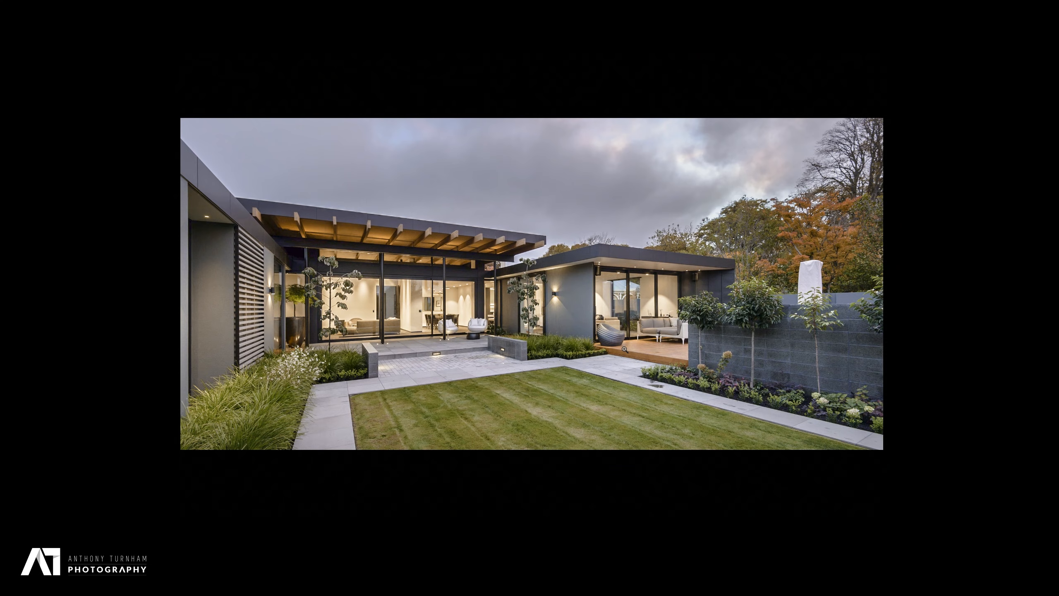
pyautogui.press('l')
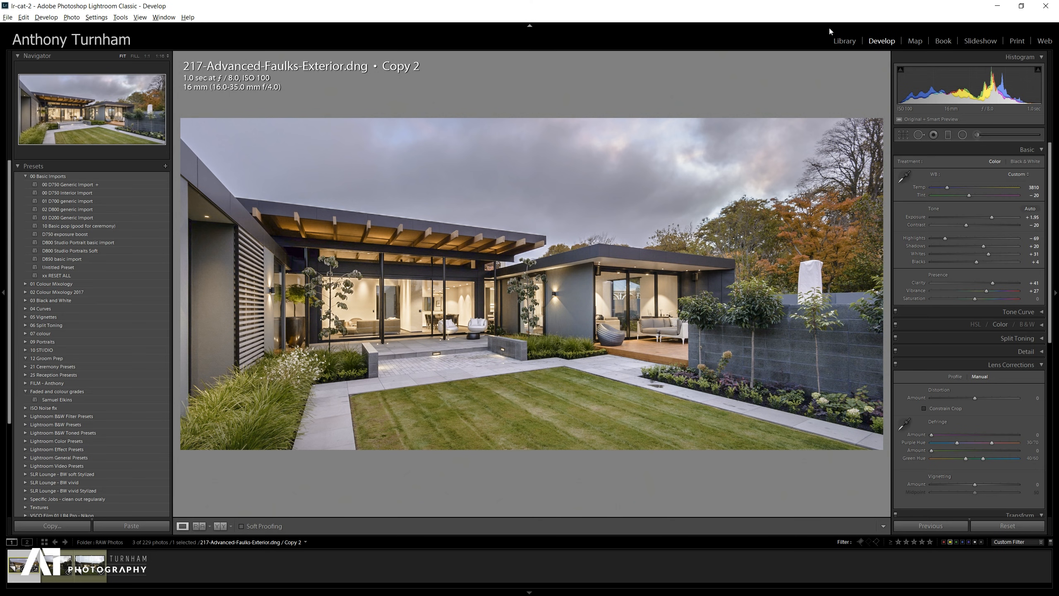
# Lower the exposure slightly and nudge the shadows down on the edited copy.
pyautogui.click(992, 217)
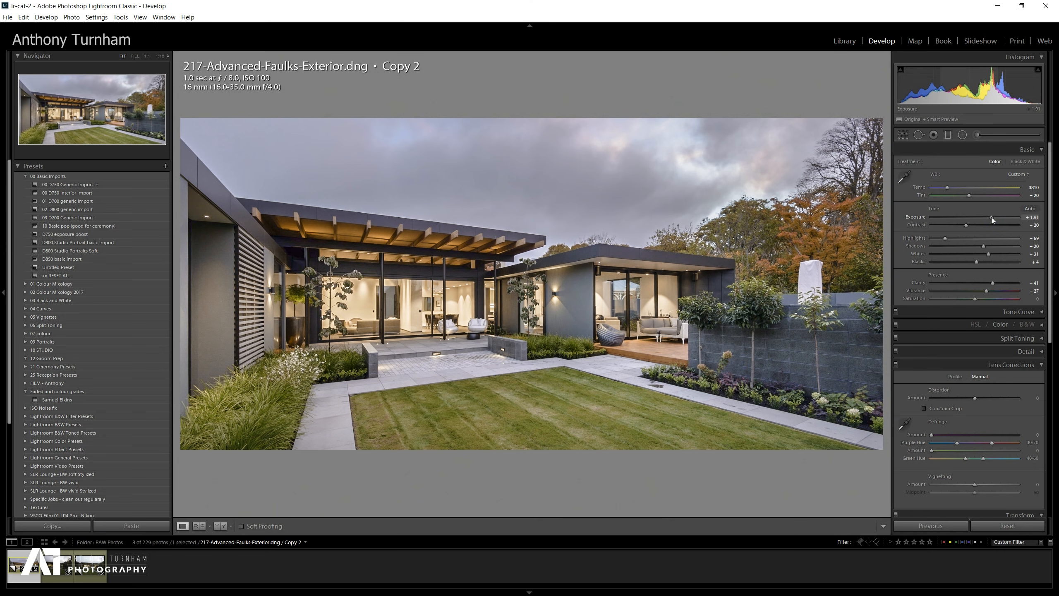
pyautogui.moveTo(992, 217); pyautogui.dragTo(987, 217)
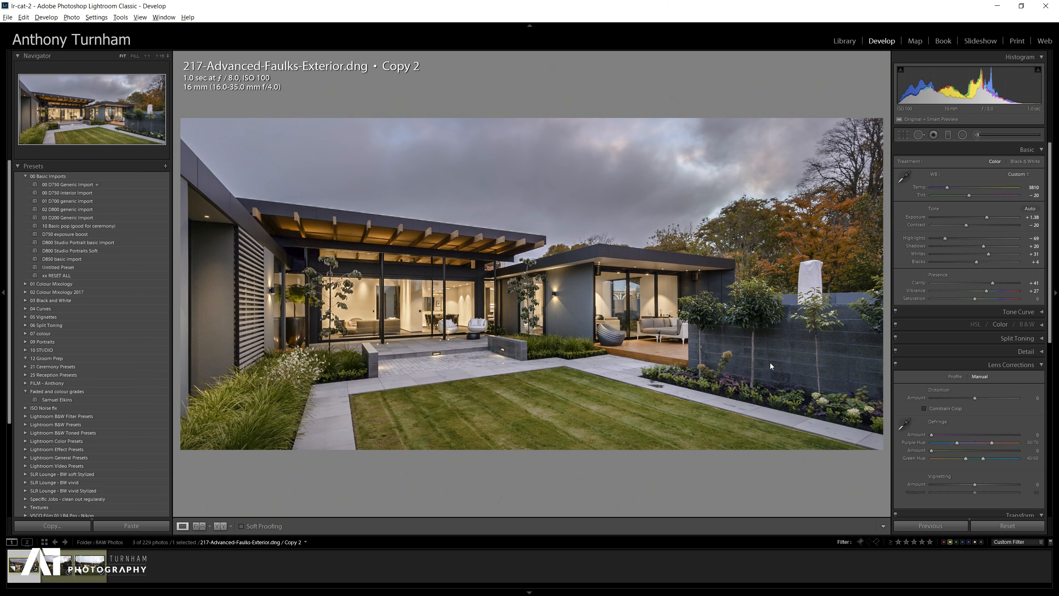
pyautogui.click(983, 247)
# Switch to the reset copy and back to the edited copy to compare them.
pyautogui.click(48, 578)
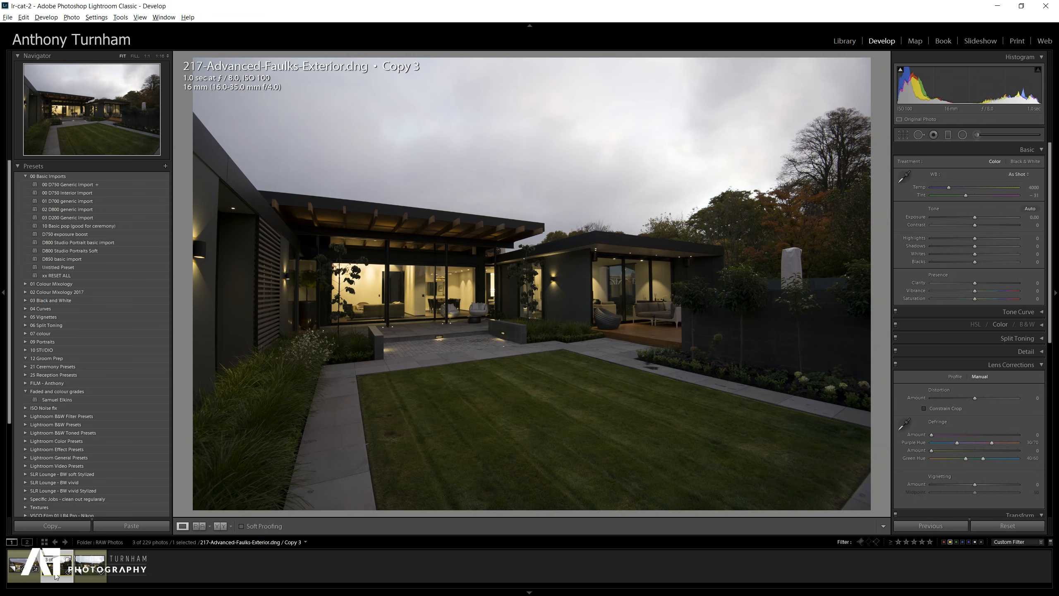
pyautogui.click(18, 572)
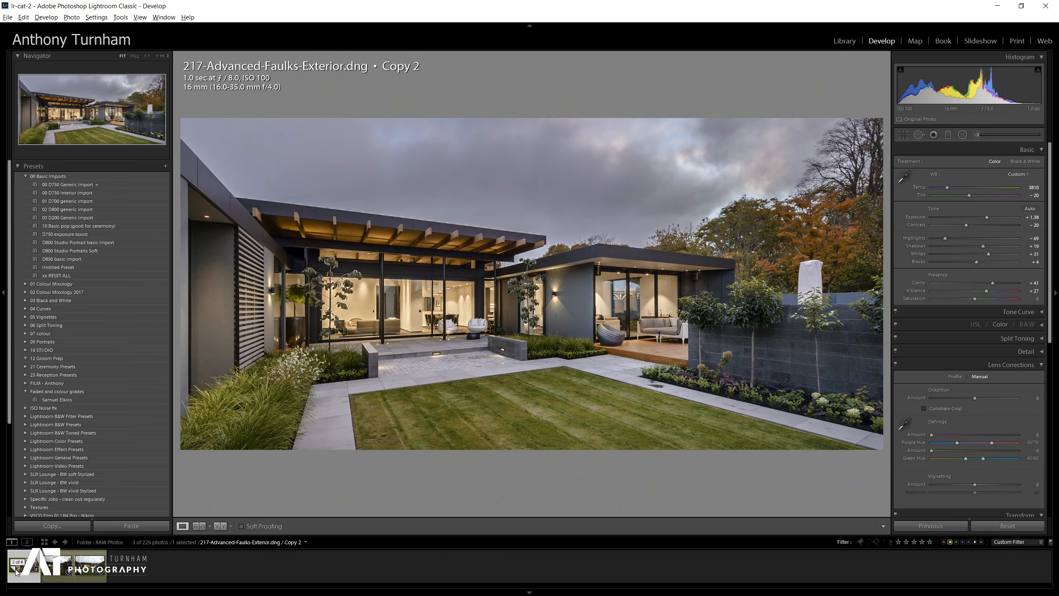